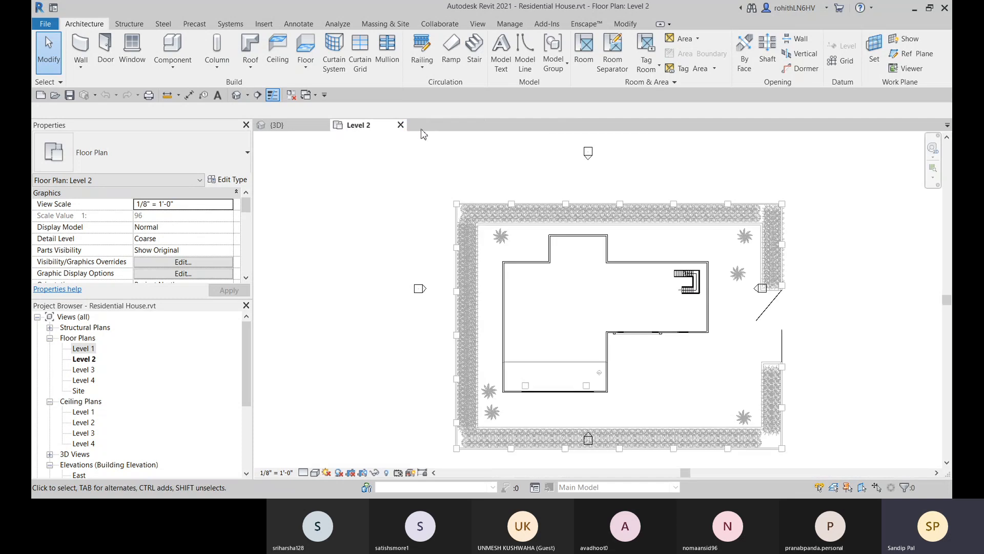
Close the Level 2 floor plan and open the recent project ARCHITECTURAL.rvt in its 3D view.
click(400, 126)
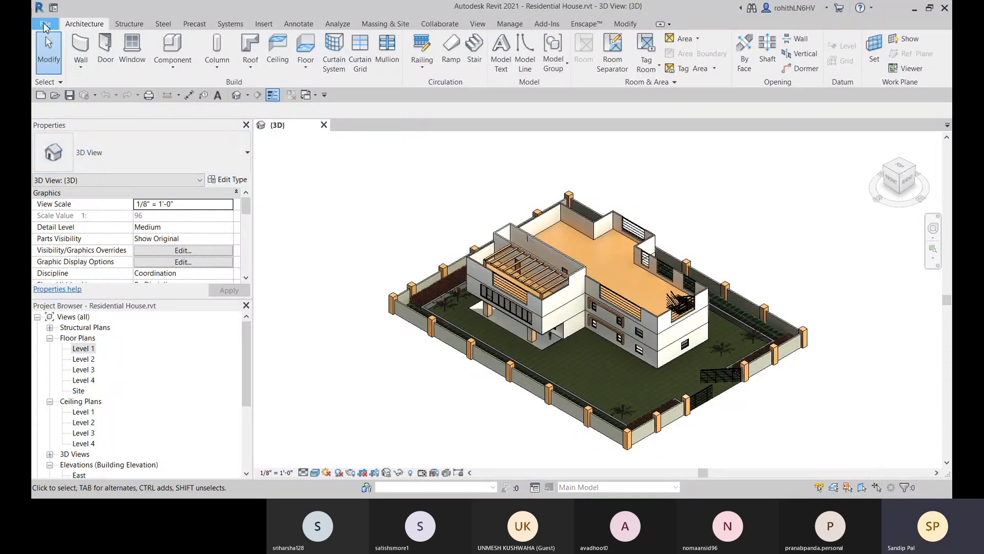
click(49, 25)
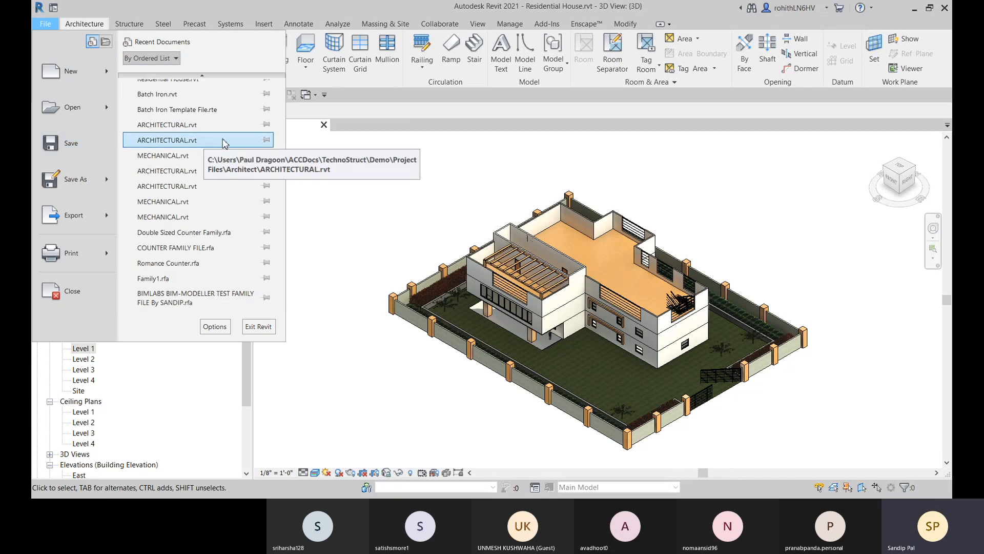
click(159, 171)
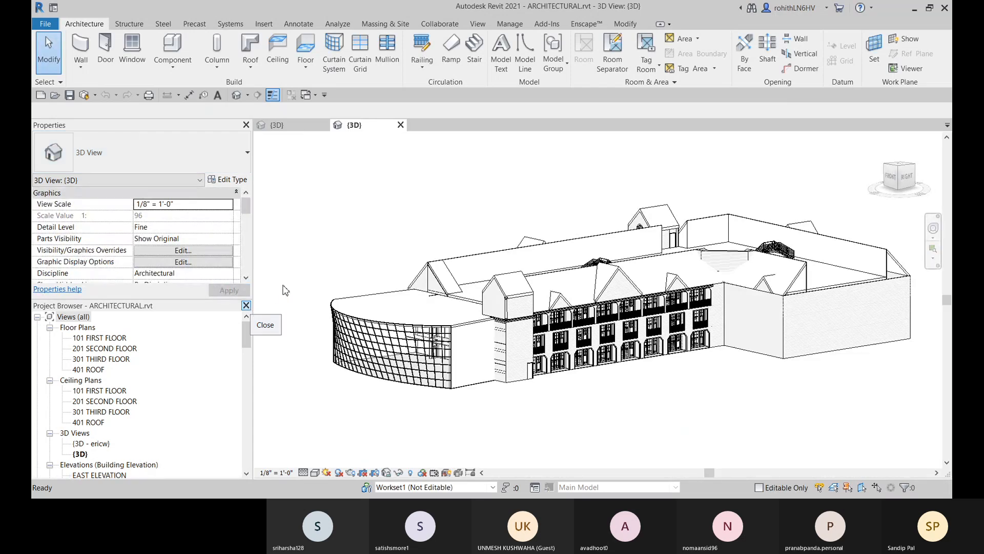
middle_drag(413, 246, 411, 282)
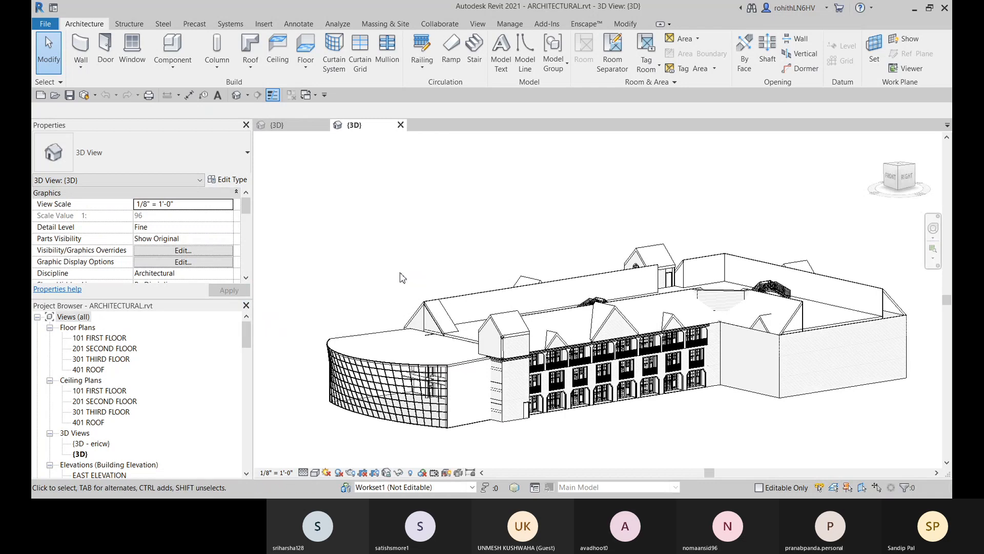
shift+middle_drag(462, 333, 207, 340)
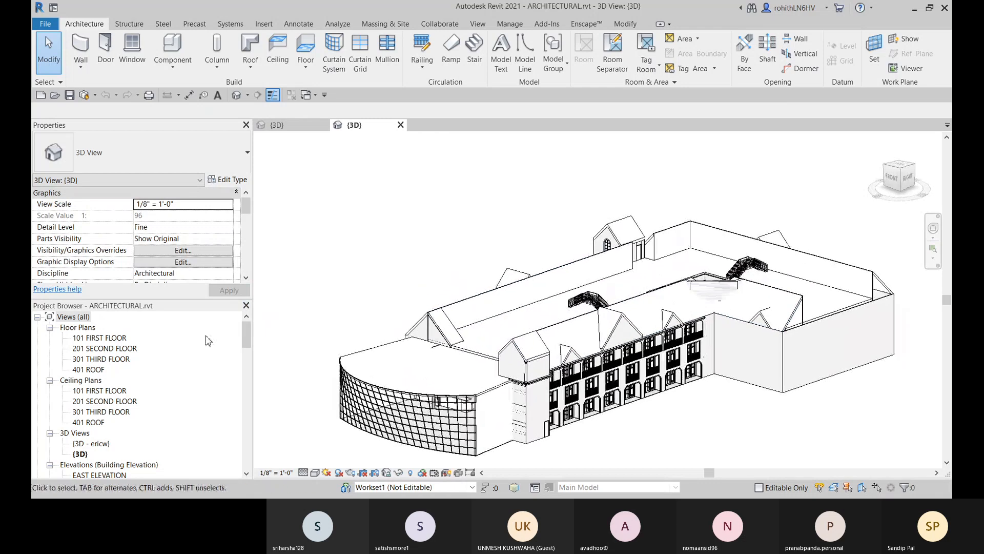
Open the 101 FIRST FLOOR plan and bring the guest rooms at the lower end of the corridor into view.
double_click(95, 338)
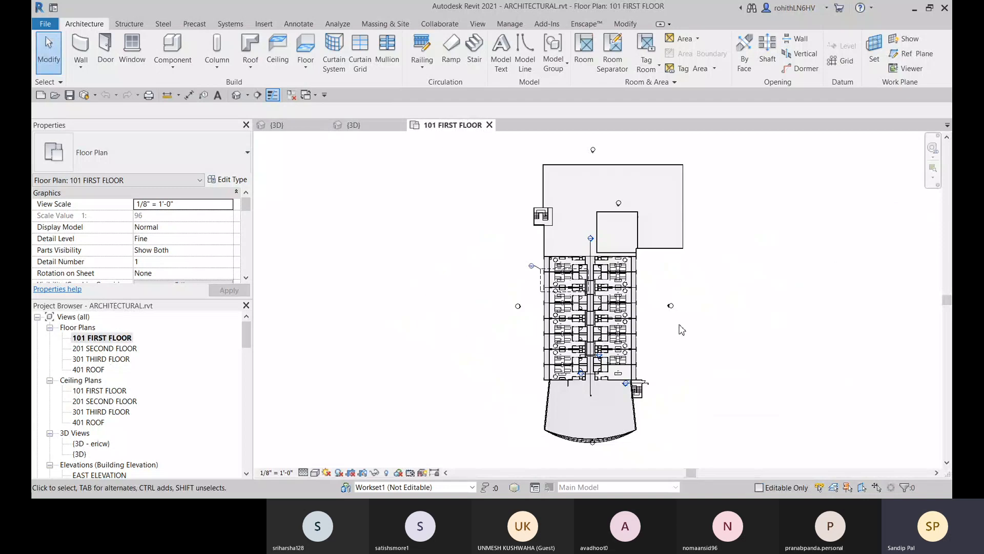
scroll(659, 332, up, 6)
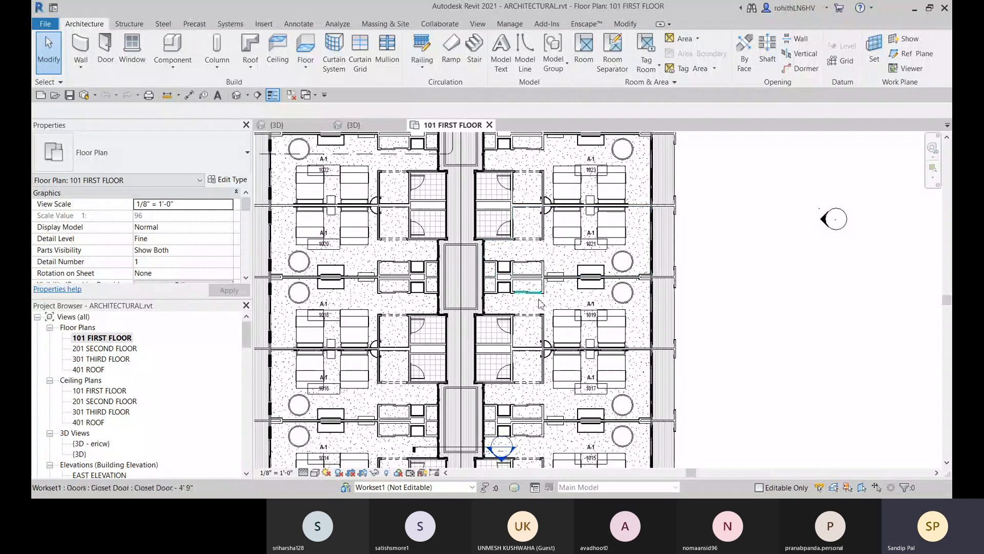
scroll(331, 316, down, 2)
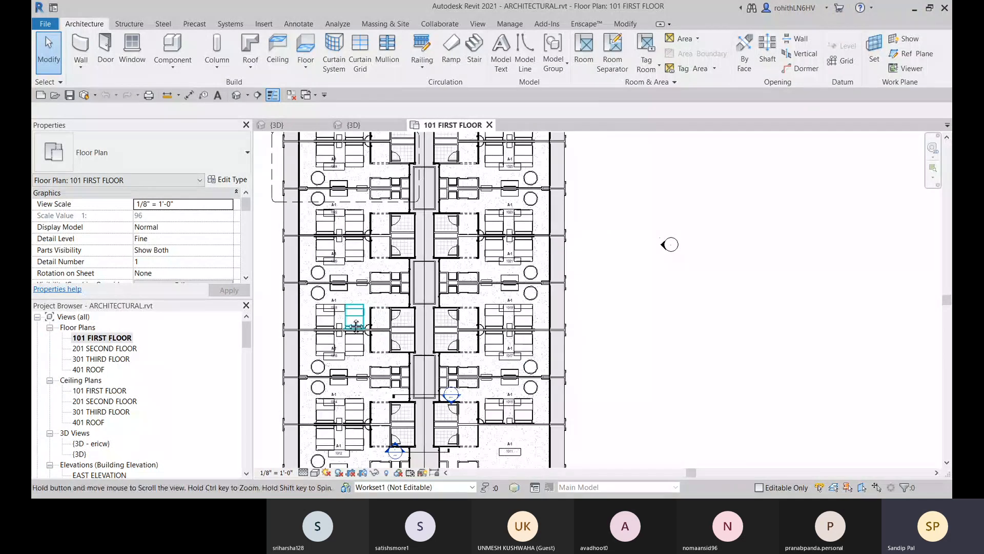
middle_drag(350, 322, 470, 275)
scroll(459, 372, up, 1)
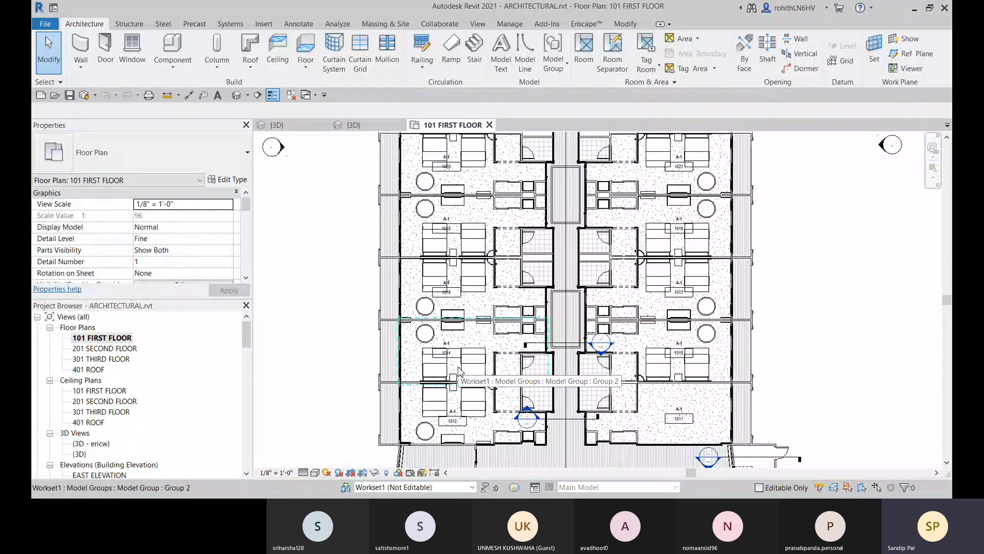
middle_drag(459, 372, 390, 350)
middle_drag(597, 327, 591, 326)
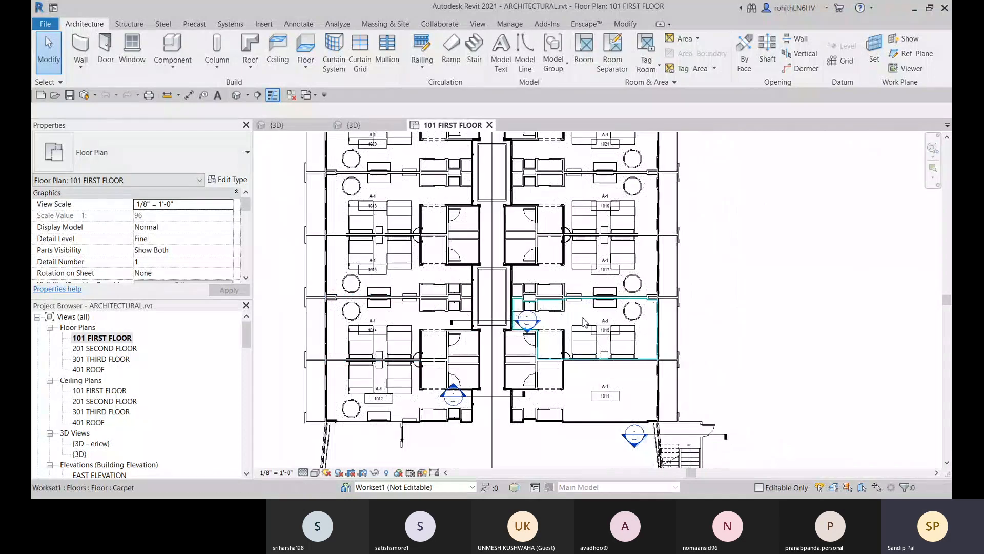
Start the Room command to examine which first-floor areas already contain rooms, and leave it without placing one.
click(584, 51)
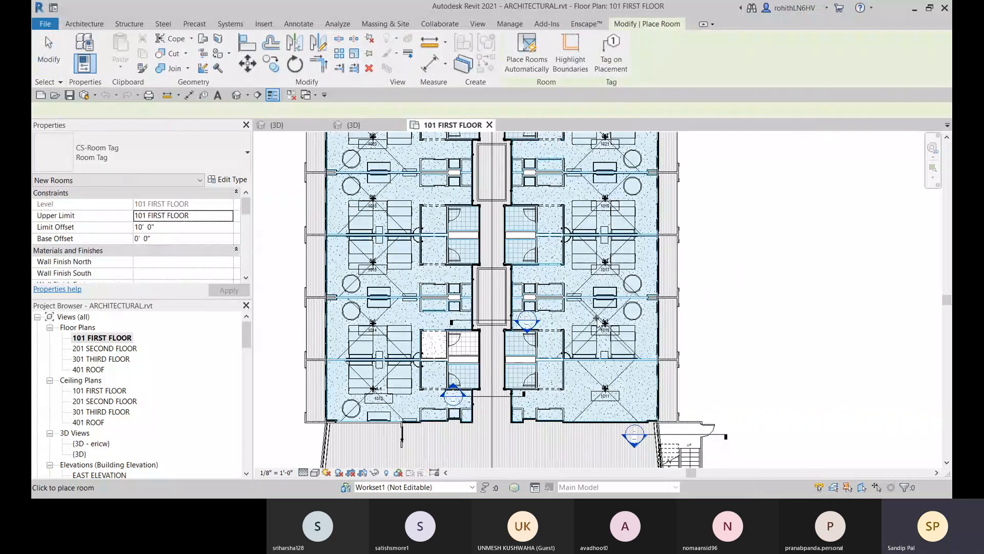
scroll(376, 316, up, 5)
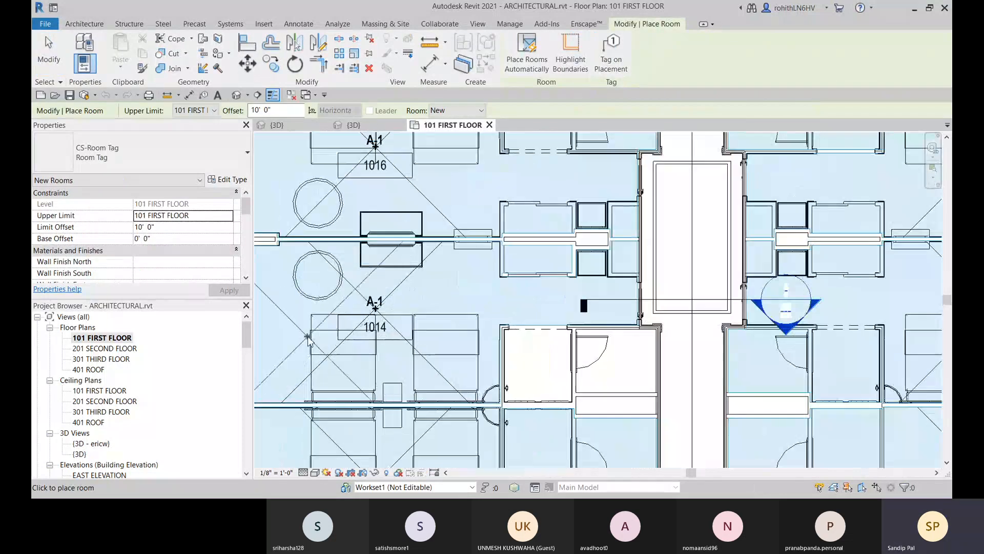
scroll(376, 310, down, 5)
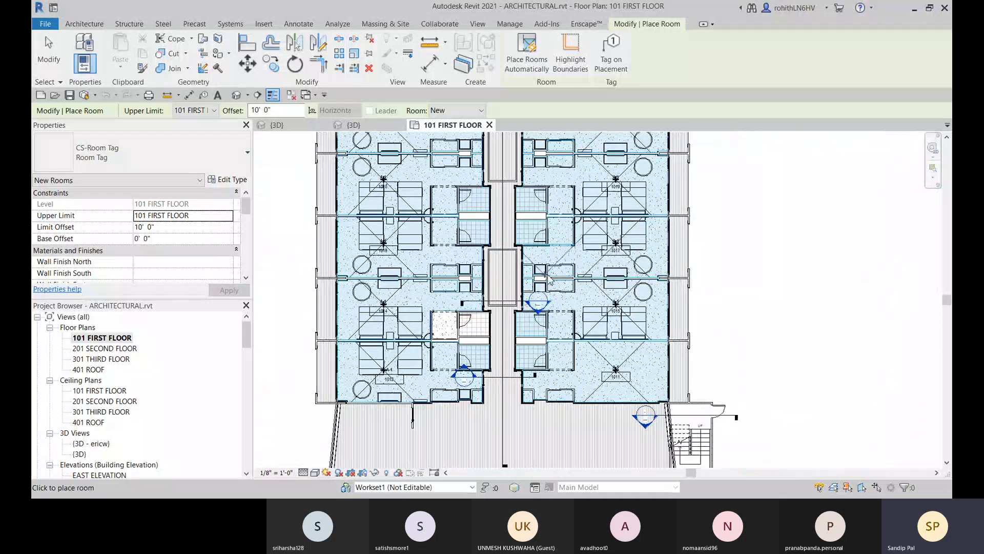
middle_drag(532, 344, 527, 386)
scroll(578, 300, down, 3)
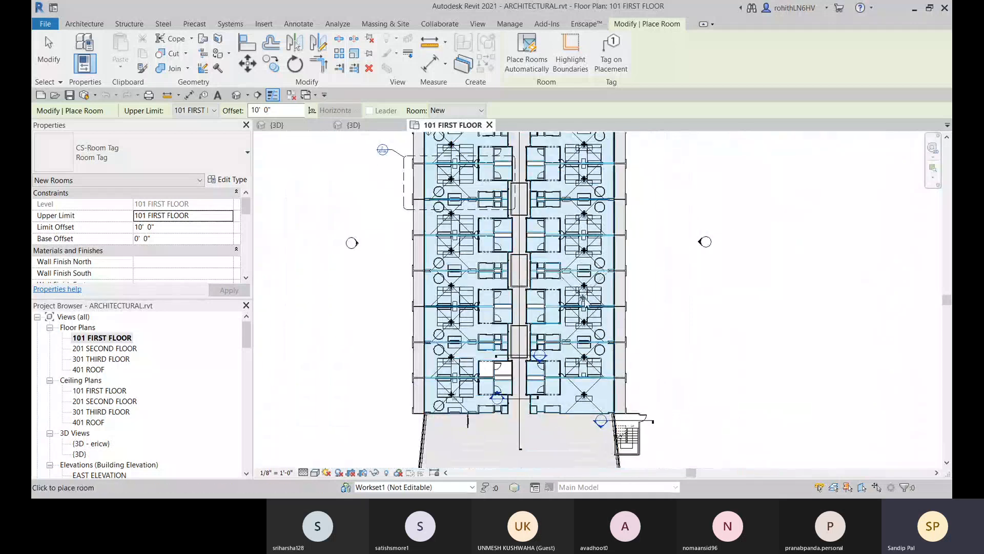
key(Escape)
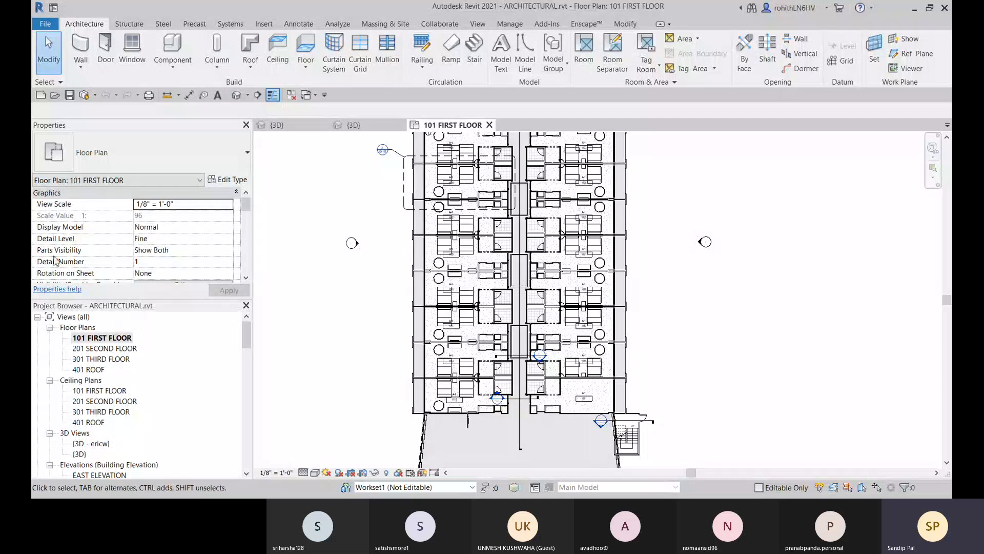
Check the visibility of the annotation categories, down to Room Tags, in the first floor plan's Visibility/Graphic Overrides.
scroll(110, 254, down, 3)
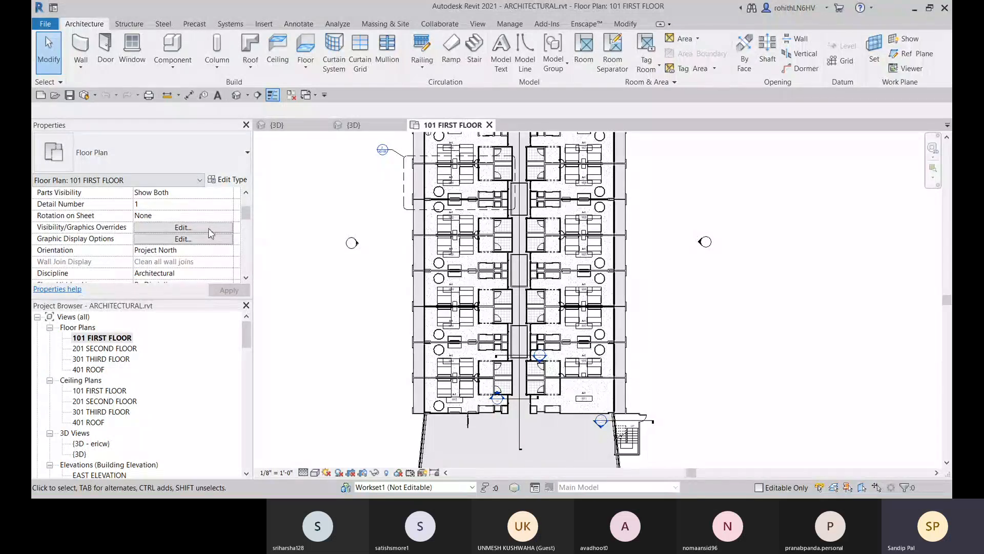
click(183, 228)
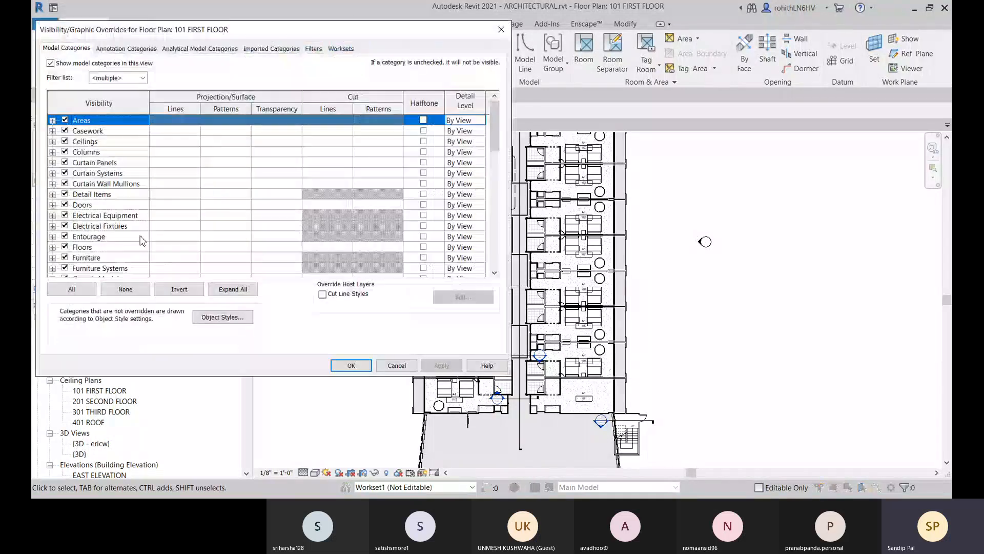
click(123, 48)
scroll(136, 205, down, 5)
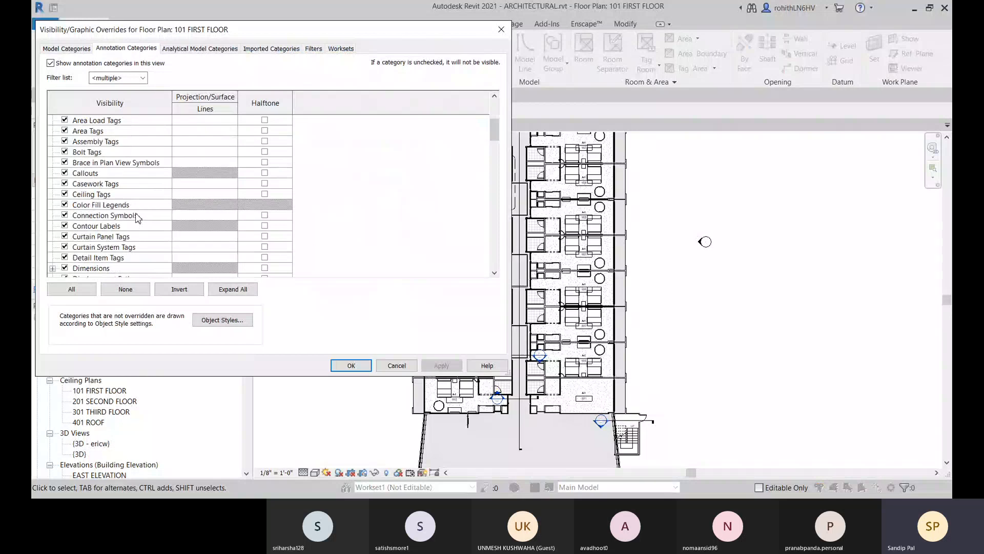
scroll(137, 218, down, 4)
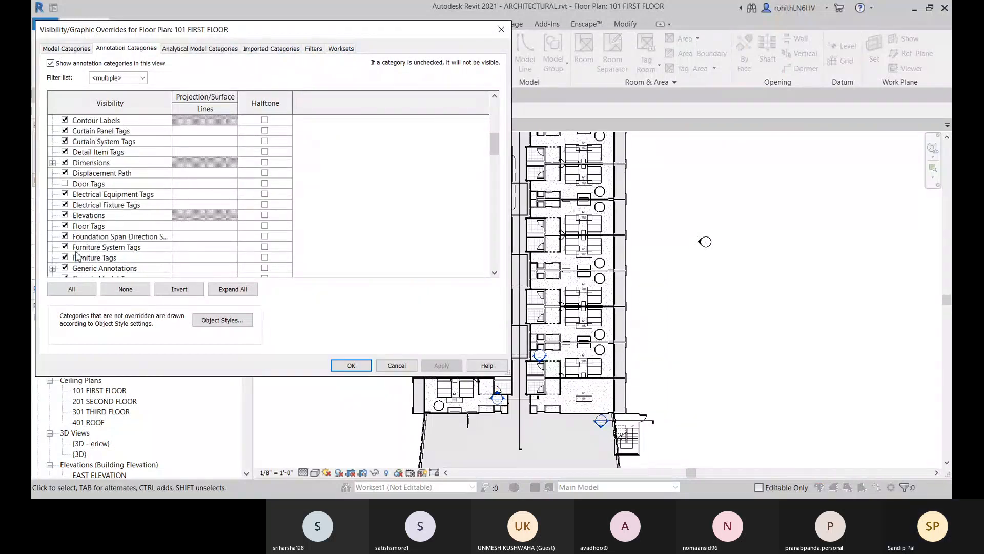
scroll(77, 257, down, 5)
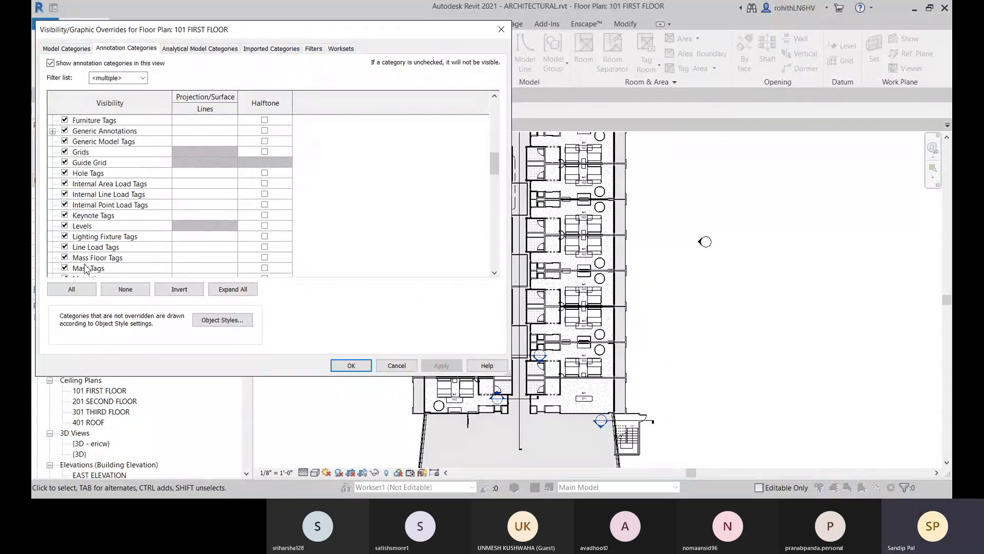
scroll(86, 269, down, 8)
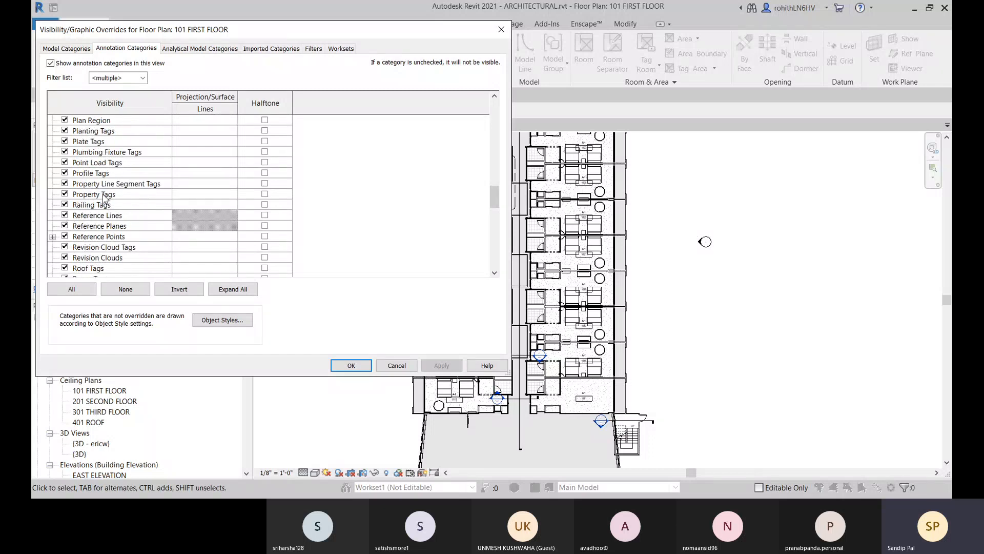
scroll(104, 197, down, 2)
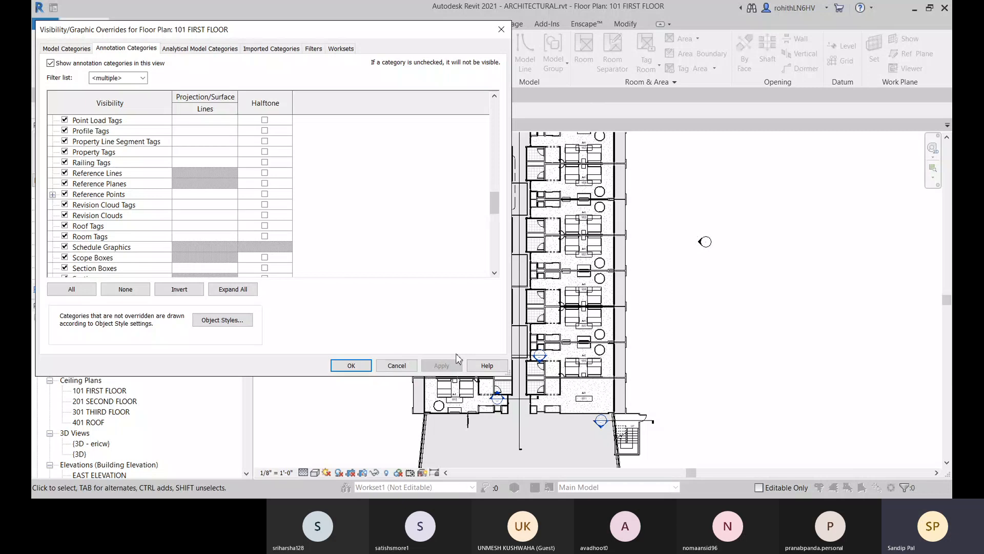
click(352, 365)
Select the room tag of guest room 1018 to inspect it, and clear the selection.
scroll(456, 288, up, 2)
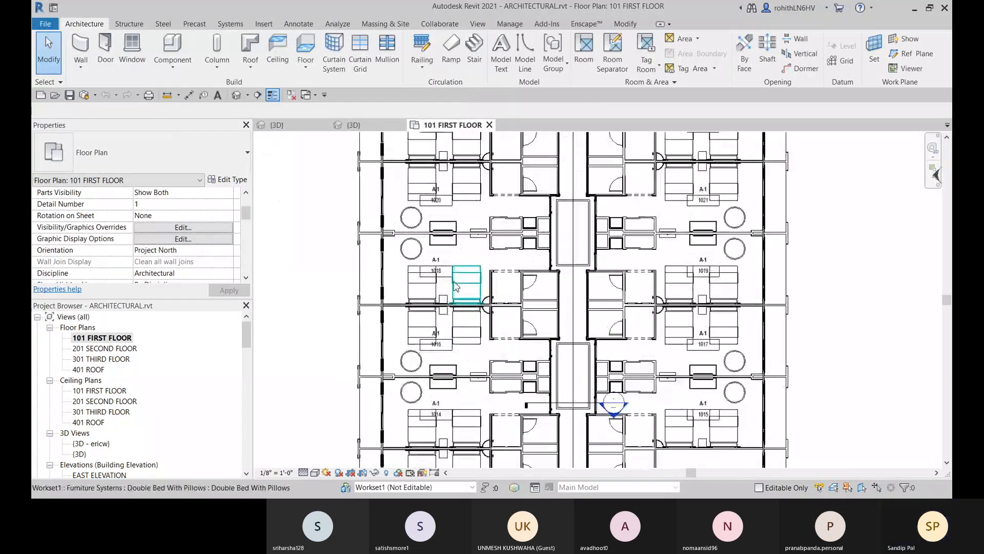
scroll(457, 287, up, 3)
click(421, 244)
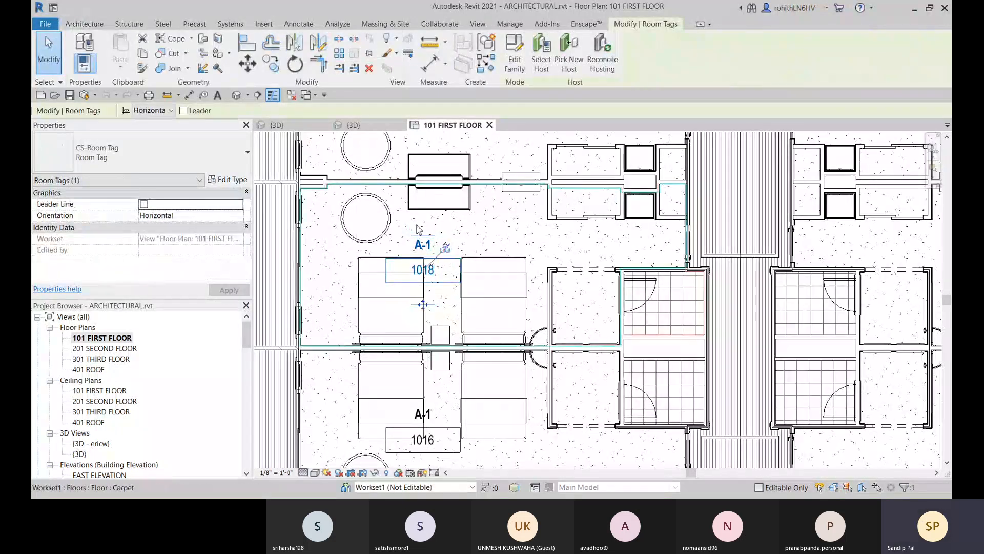
scroll(418, 229, down, 2)
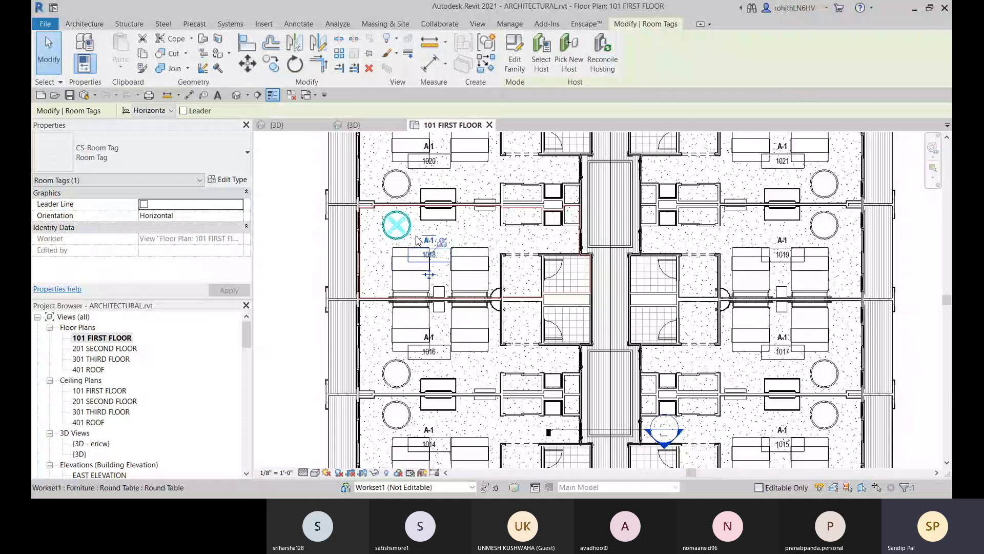
key(Escape)
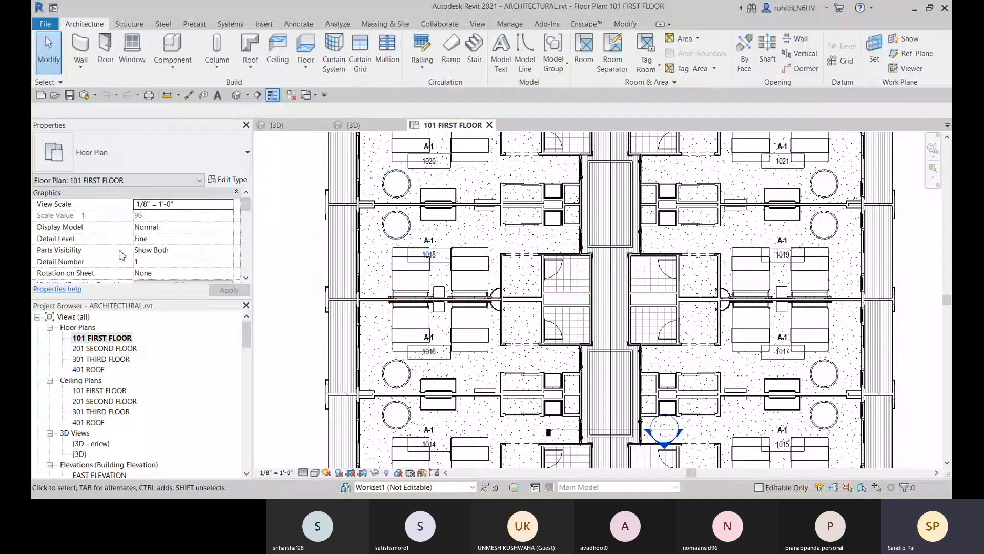
Enable the Interior Fill subcategory of Rooms in the first floor plan's Visibility/Graphic Overrides.
scroll(104, 261, down, 3)
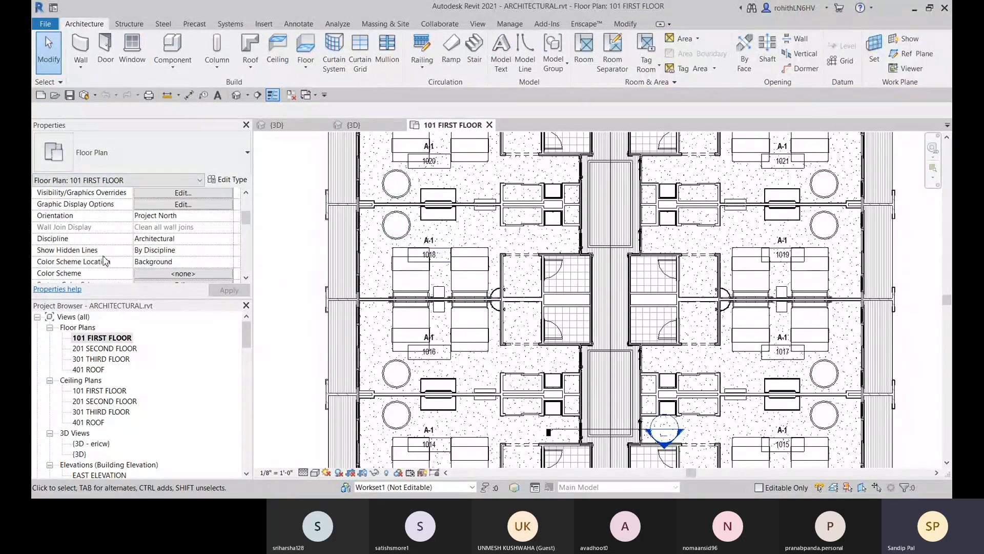
click(183, 193)
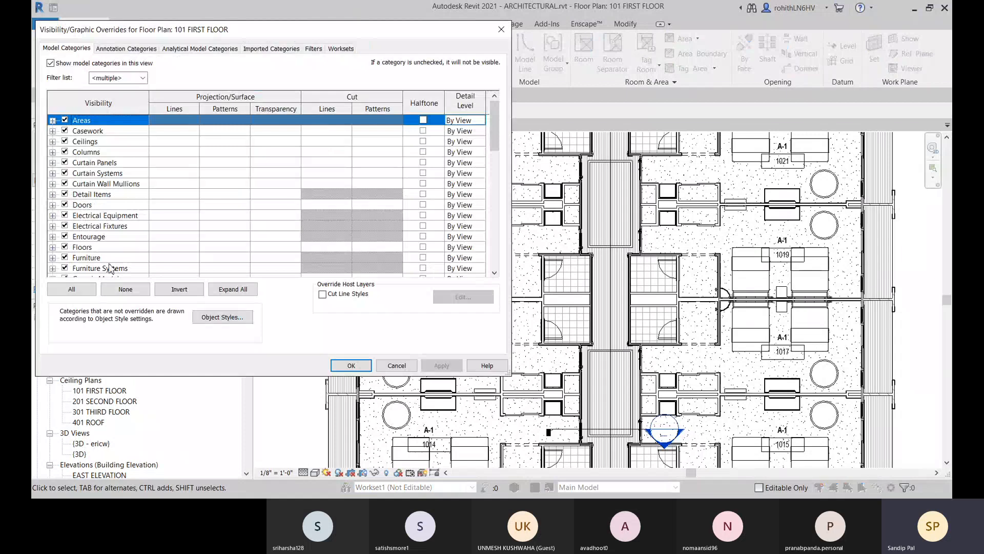
click(107, 48)
scroll(174, 232, down, 5)
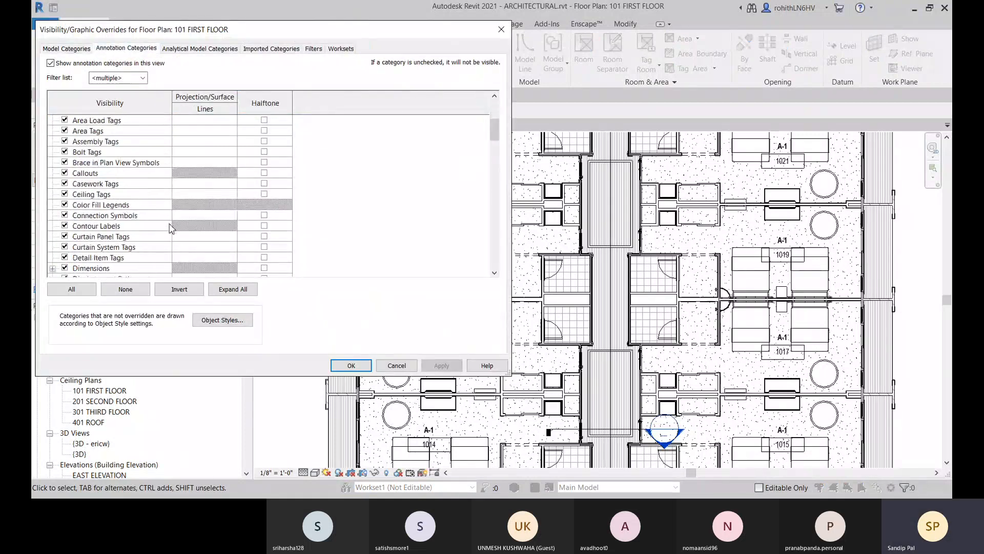
scroll(173, 232, down, 4)
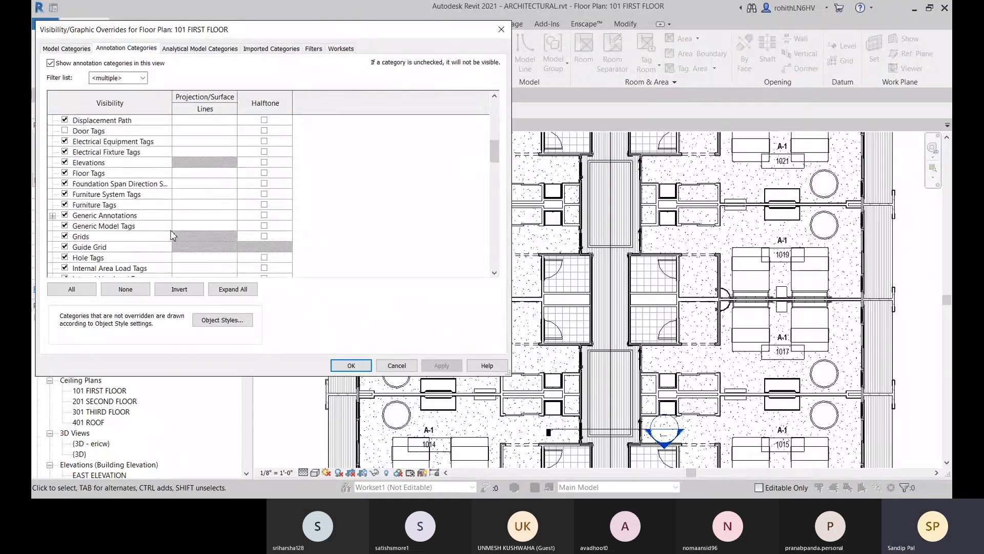
click(71, 49)
scroll(389, 193, down, 3)
drag(500, 153, 504, 212)
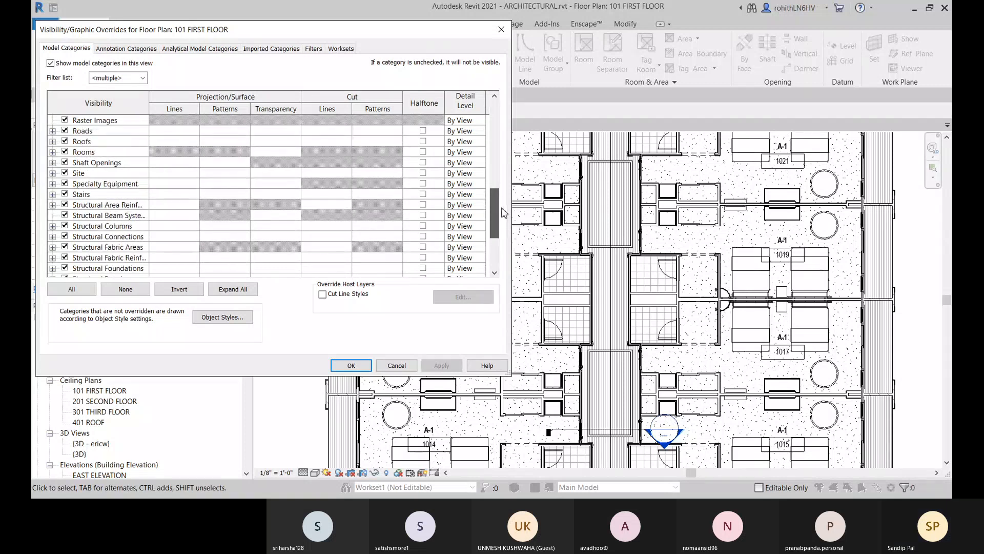
click(53, 153)
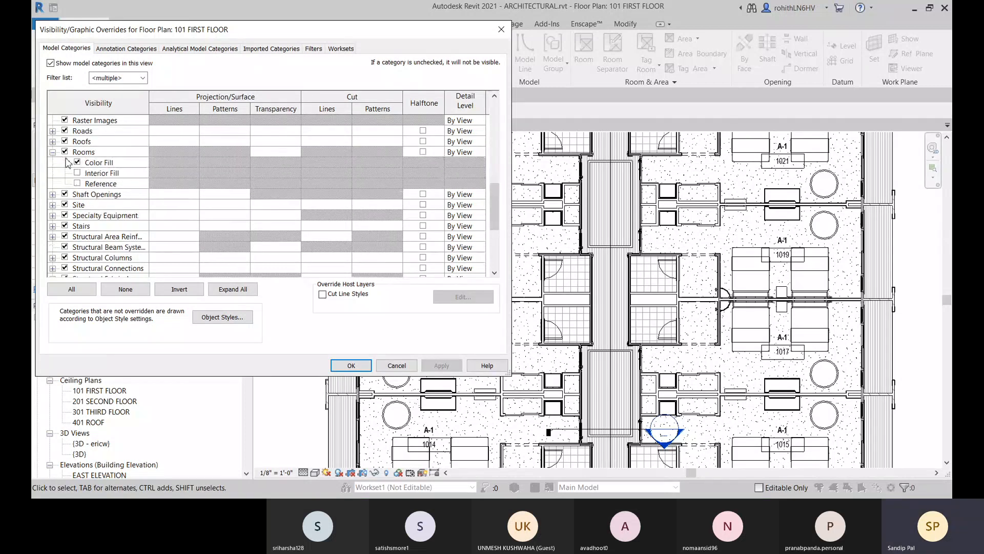
click(78, 173)
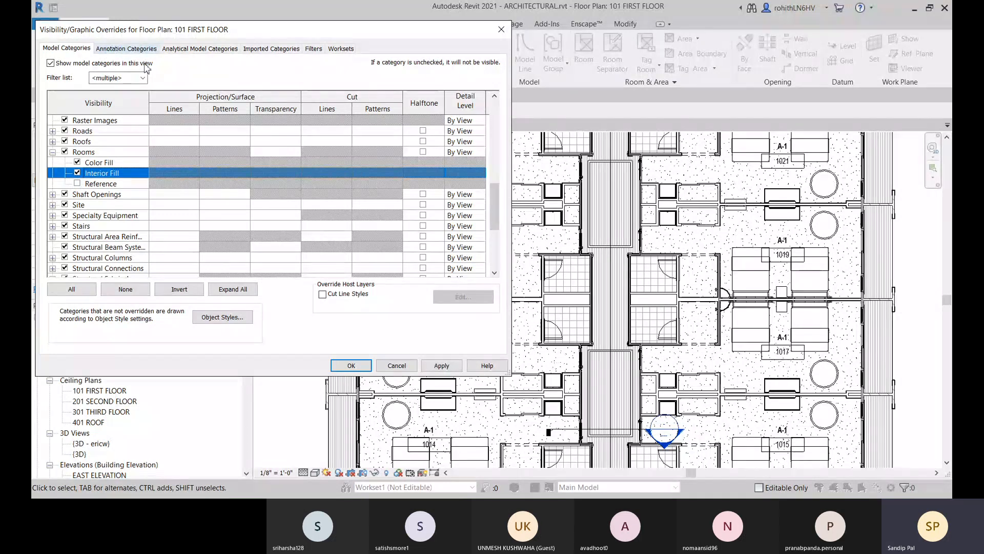
Check the annotation categories around Room Tags, and apply the room visibility overrides to the first floor plan.
key(ctrl+Tab)
scroll(405, 205, down, 4)
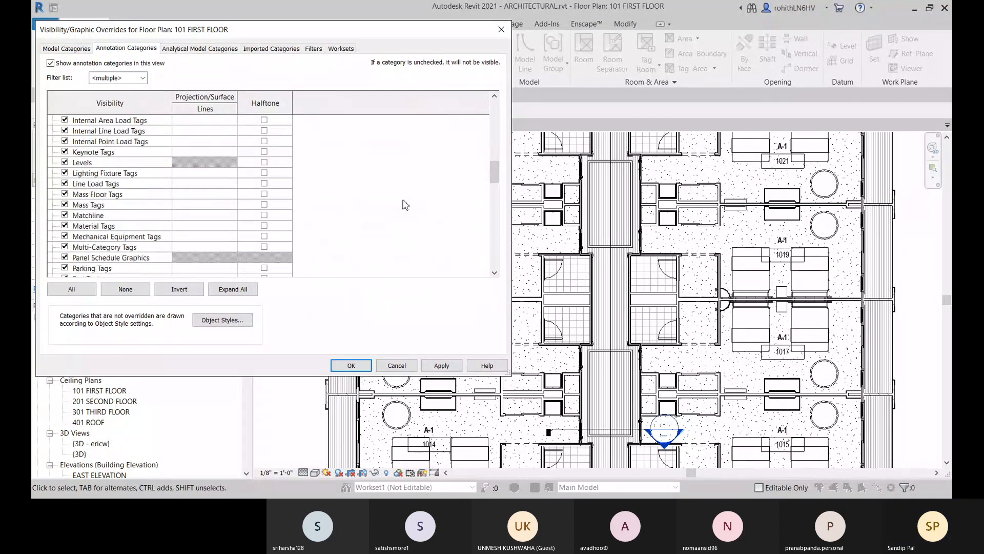
mouse_move(493, 171)
mouse_down()
mouse_move(490, 259)
mouse_move(487, 205)
mouse_up()
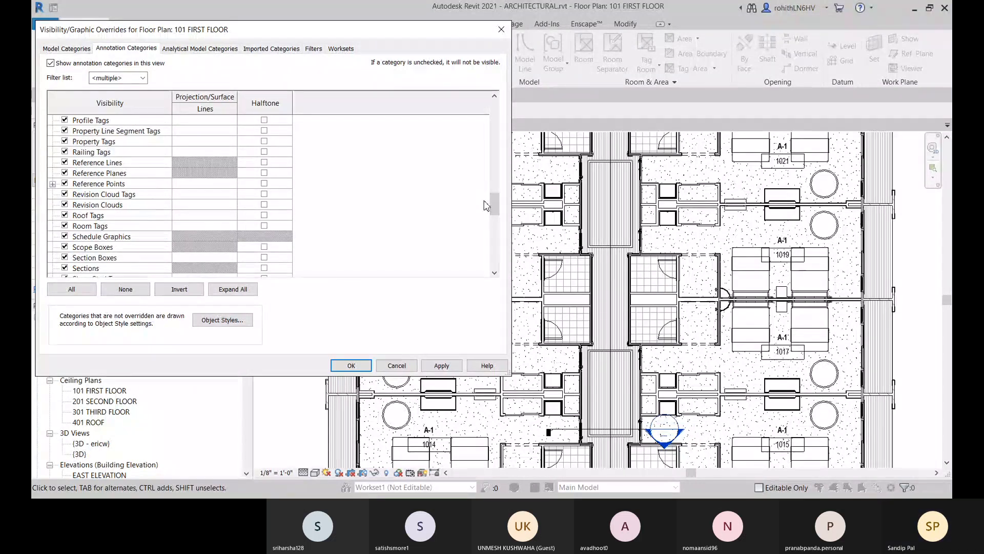
click(67, 49)
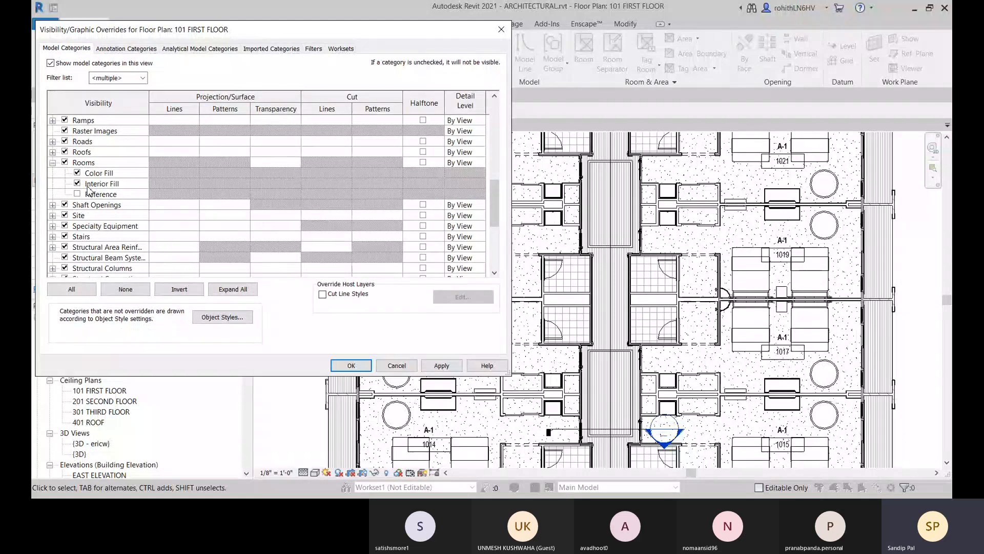
click(441, 365)
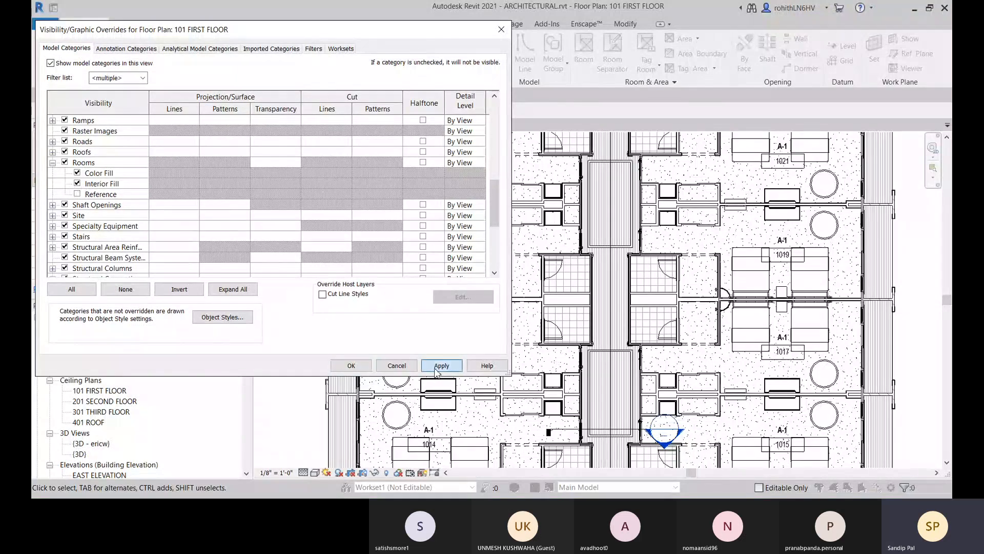
click(350, 365)
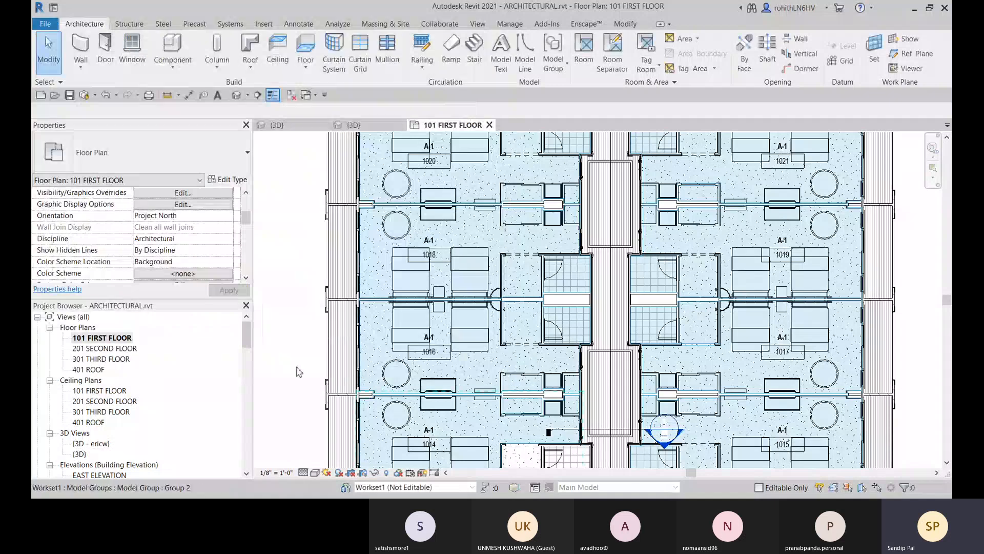
Examine the room fills across the first floor plan, selecting the room tag of guest room 1016.
click(439, 340)
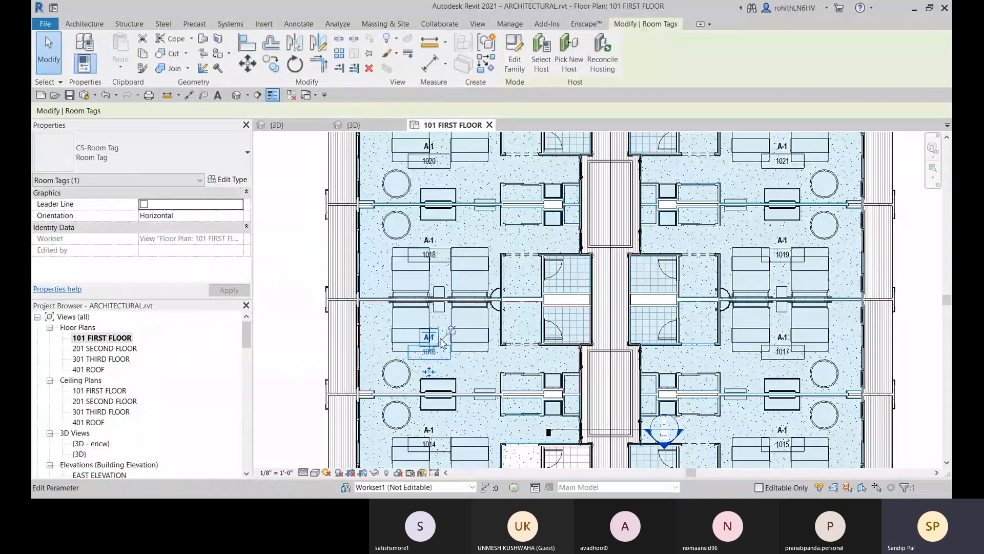
scroll(453, 324, down, 5)
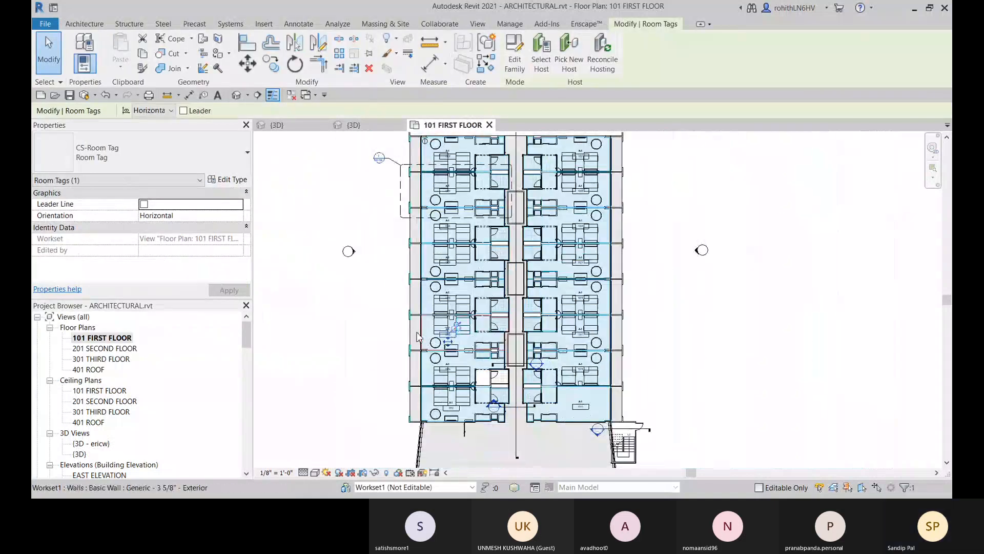
scroll(446, 330, up, 6)
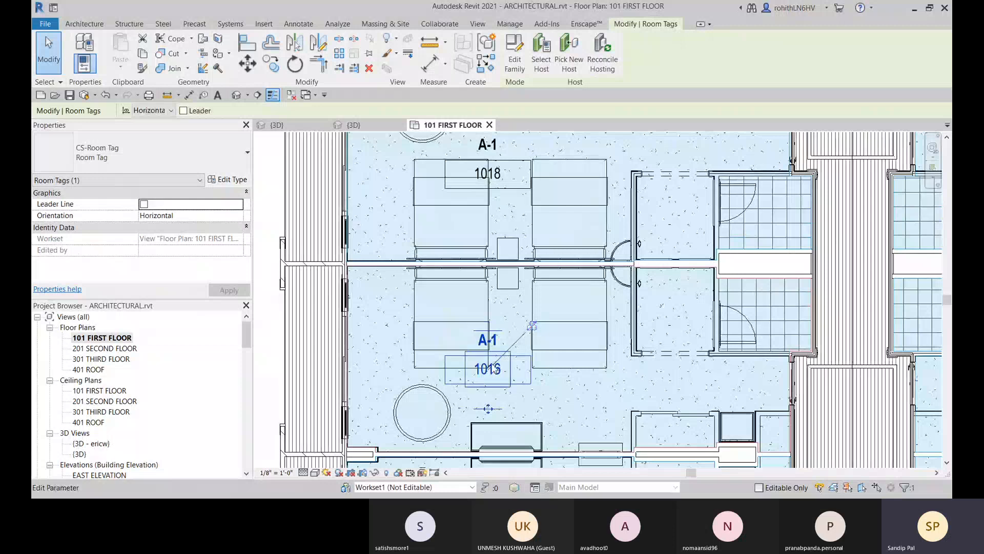
scroll(491, 368, down, 2)
scroll(491, 368, down, 5)
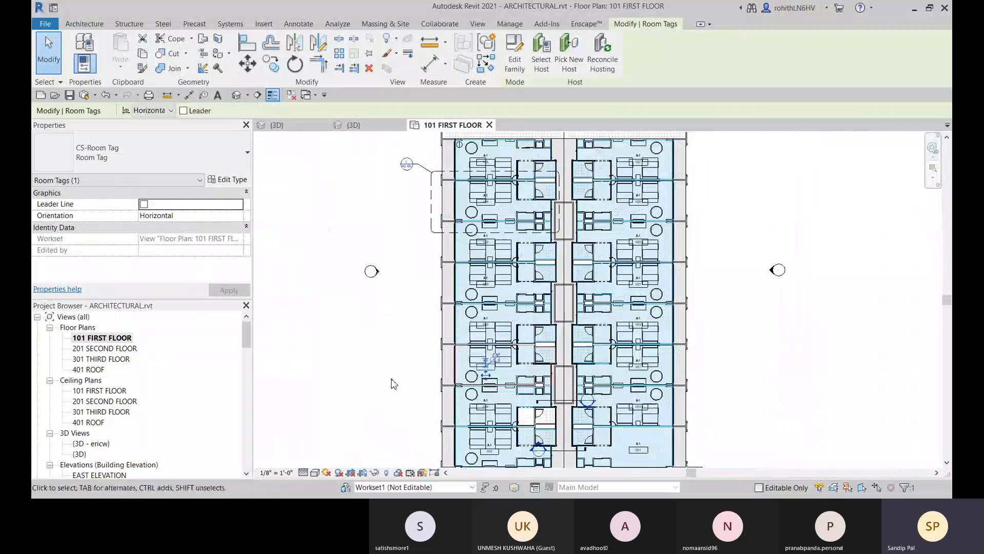
scroll(505, 334, up, 1)
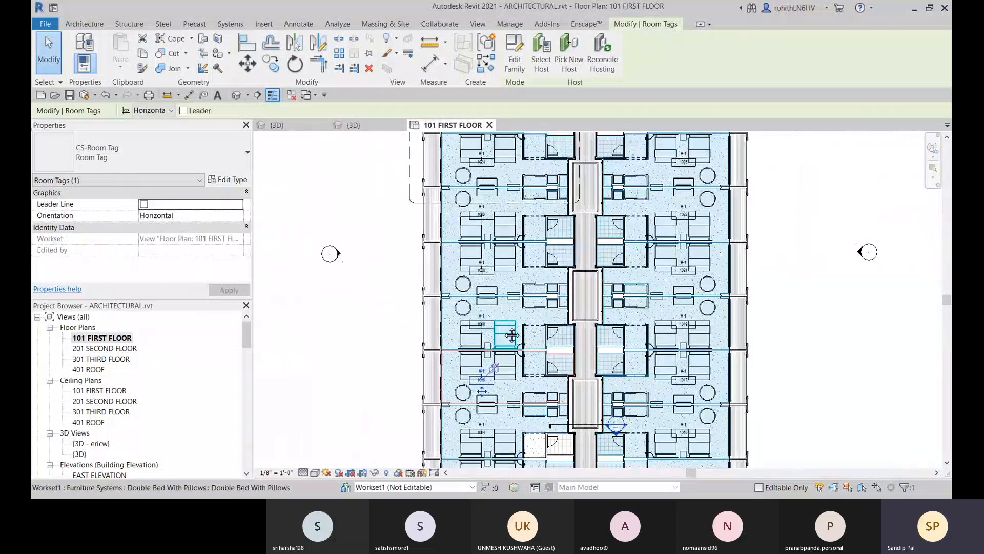
scroll(477, 307, up, 2)
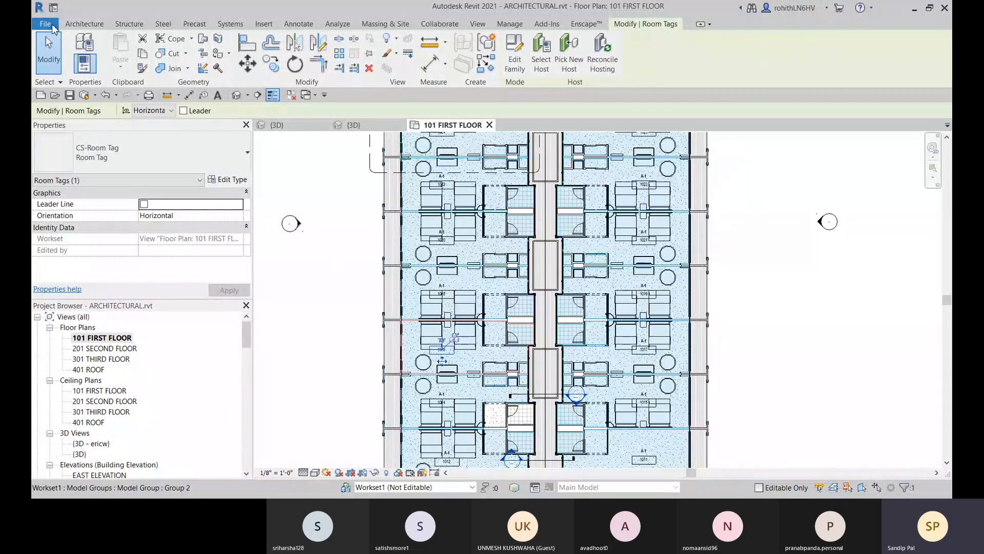
Create a new project from the Metric-Architectural Template.
click(45, 24)
mouse_move(69, 72)
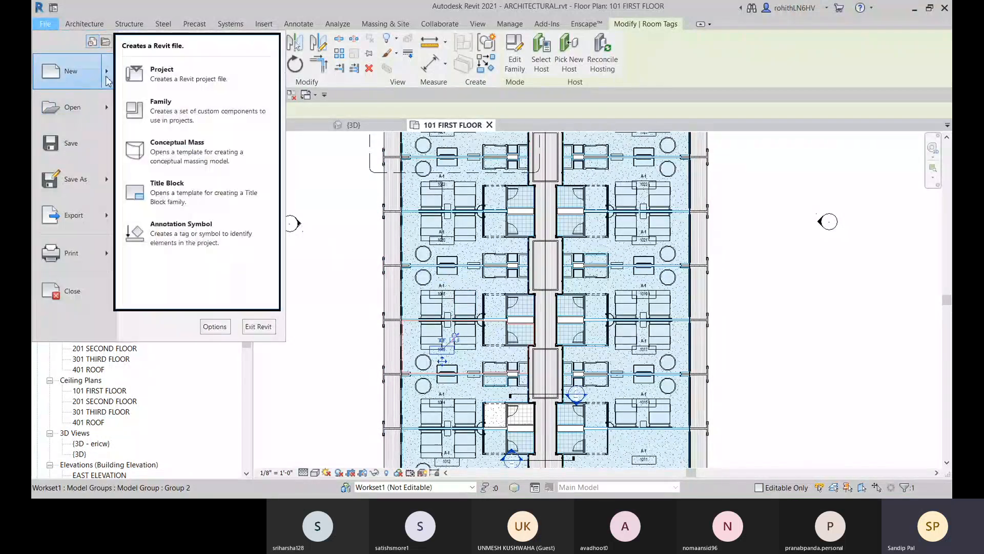
click(199, 79)
click(518, 138)
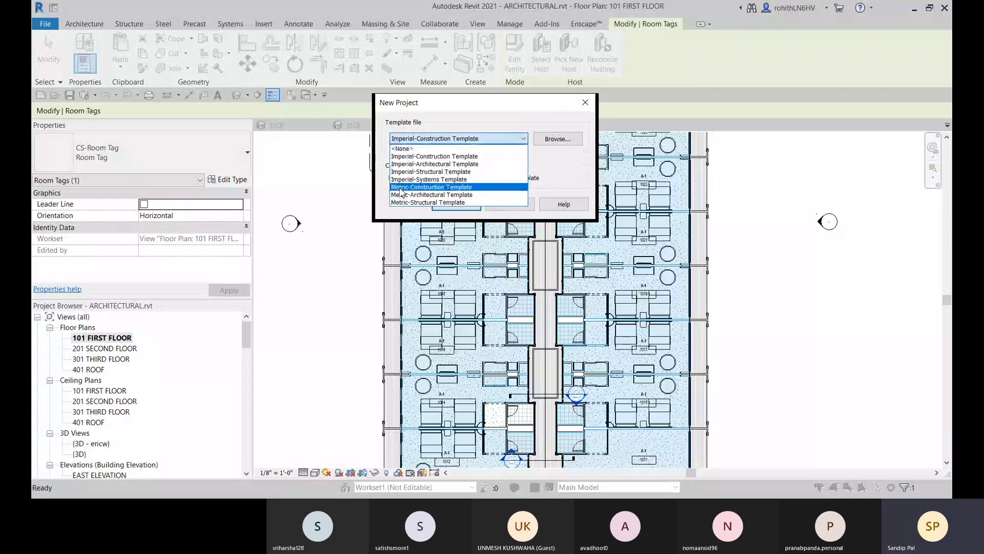
click(413, 195)
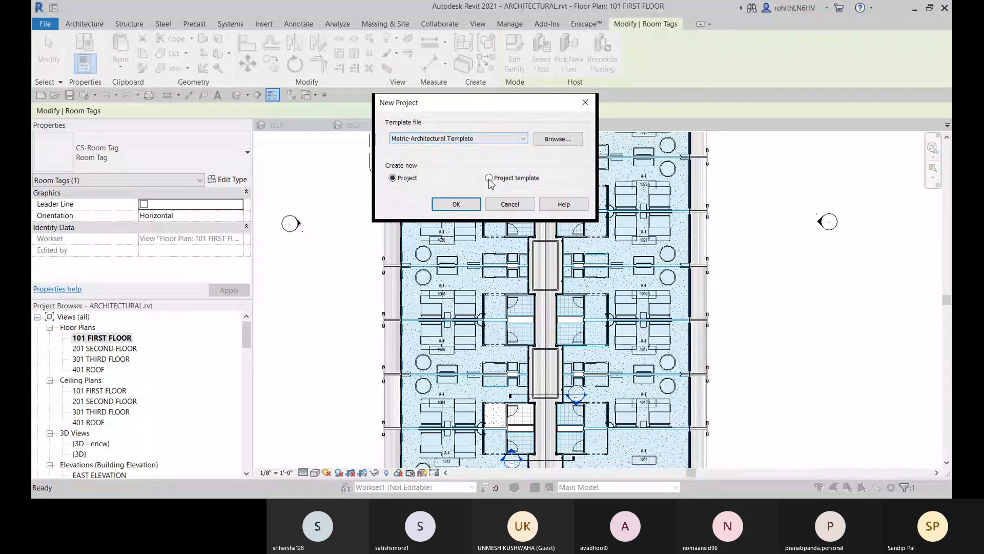
key(Return)
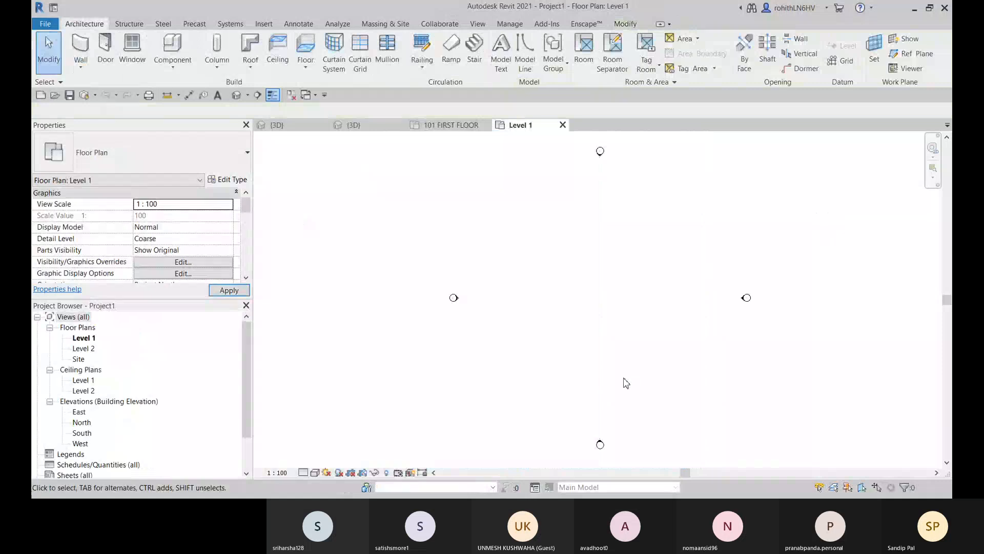
Draw Generic - 200mm walls enclosing two adjoining rooms on Level 1, both about 11000 mm deep and the west one about 9000 mm wide.
click(81, 47)
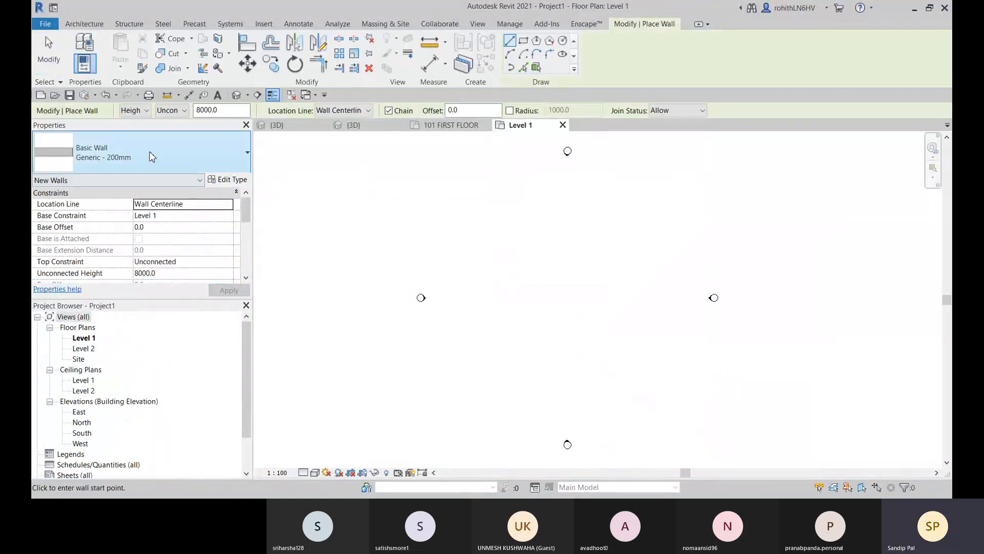
click(508, 318)
click(508, 254)
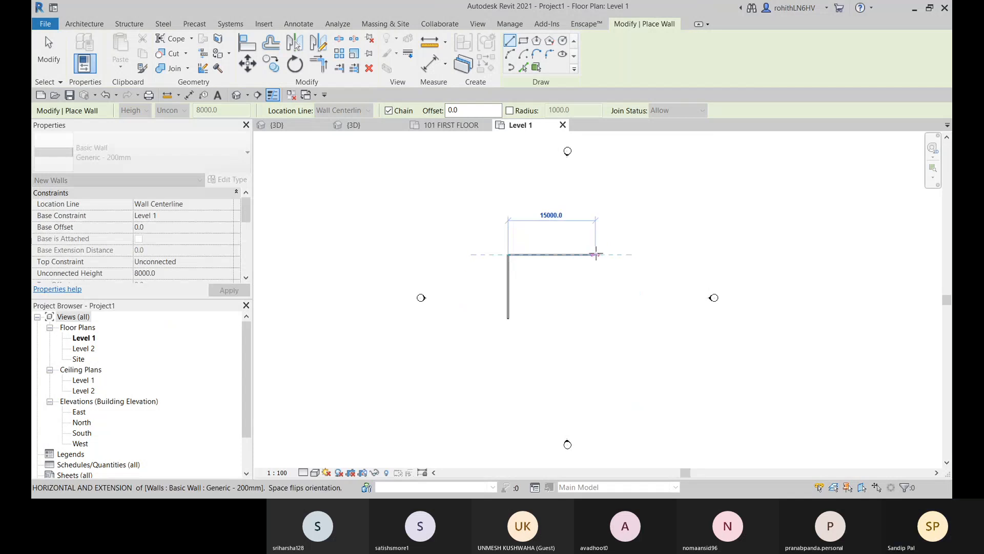
click(561, 254)
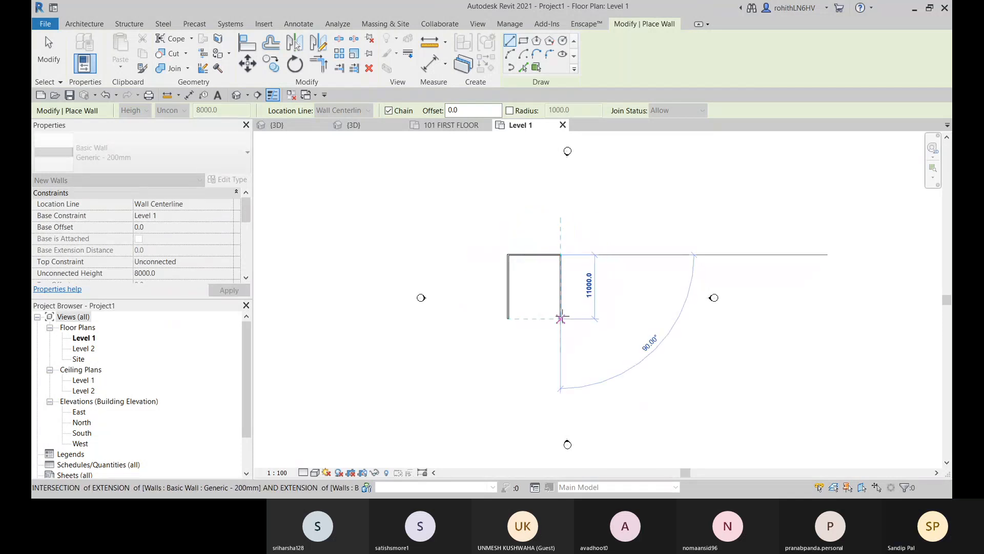
click(561, 317)
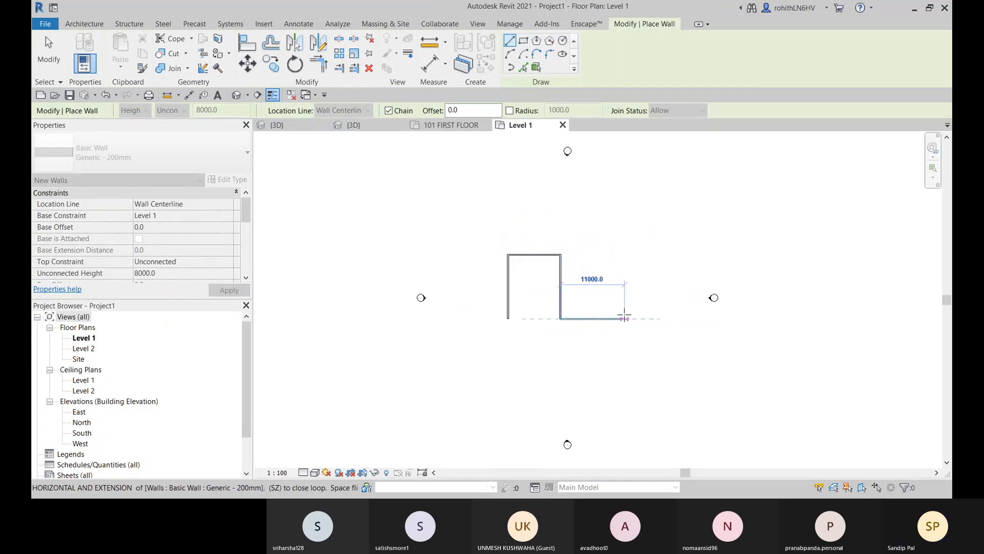
click(619, 318)
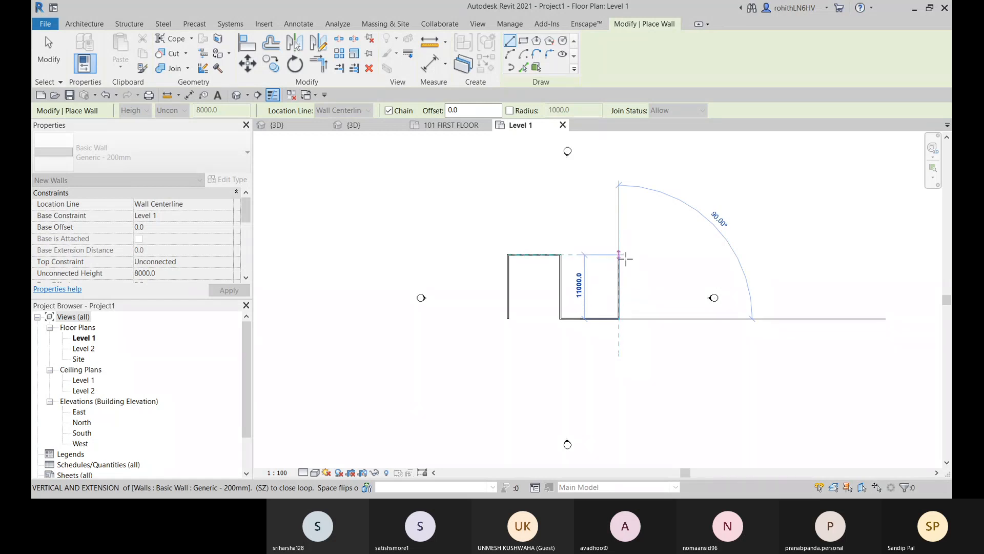
click(619, 255)
click(561, 255)
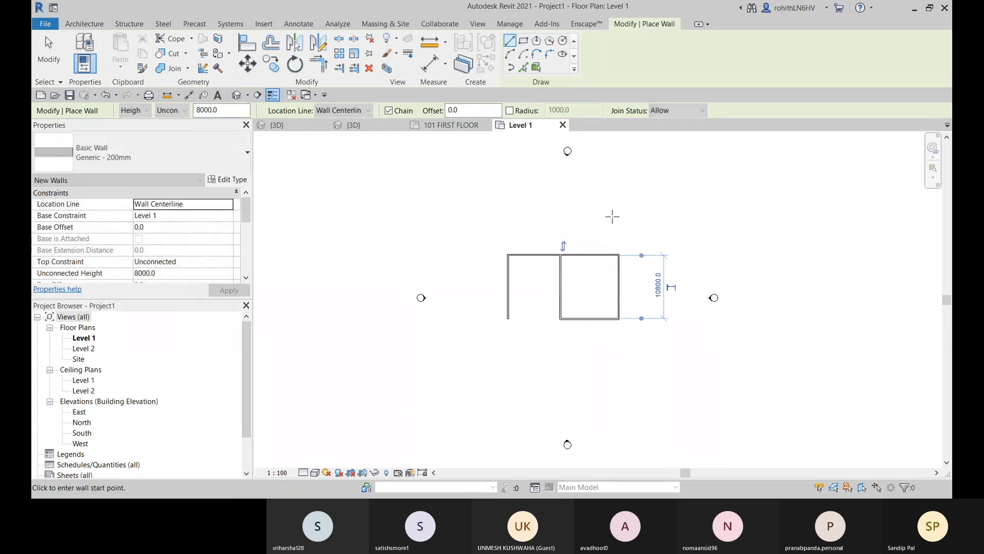
click(507, 318)
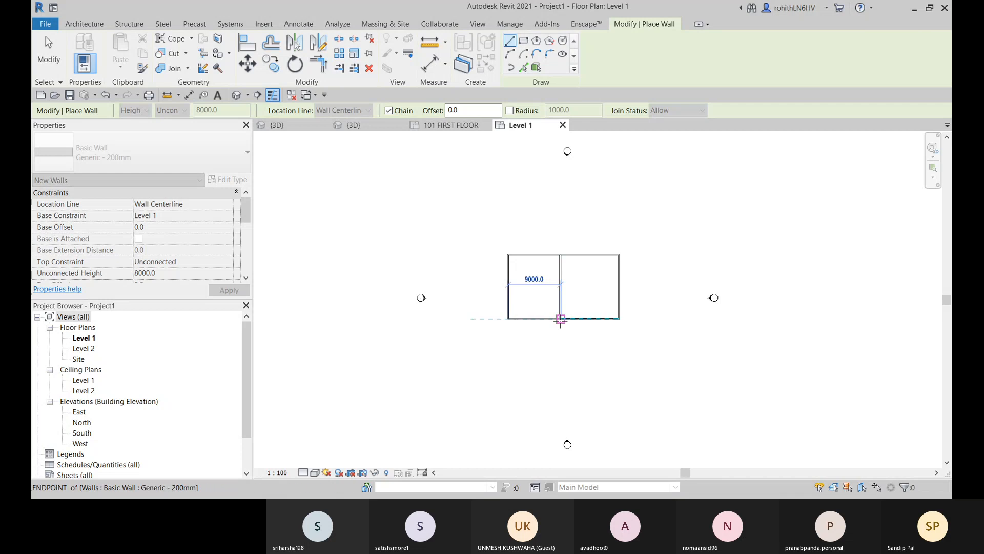
key(Escape)
Draw a short horizontal partition from the middle of the dividing wall partway into the east room, and end the Wall command.
click(563, 288)
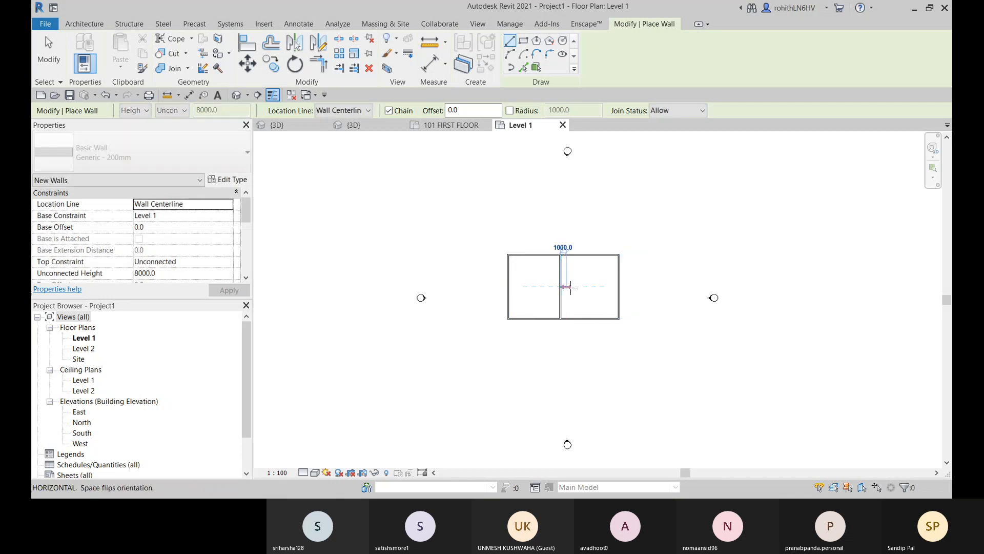
click(590, 286)
right_click(712, 227)
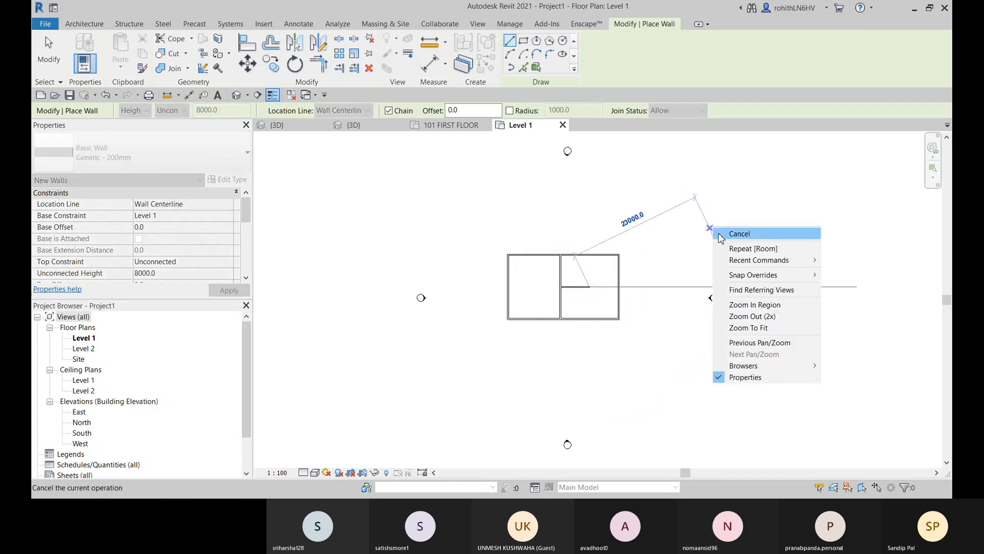
click(730, 231)
scroll(626, 277, up, 2)
middle_drag(527, 333, 504, 345)
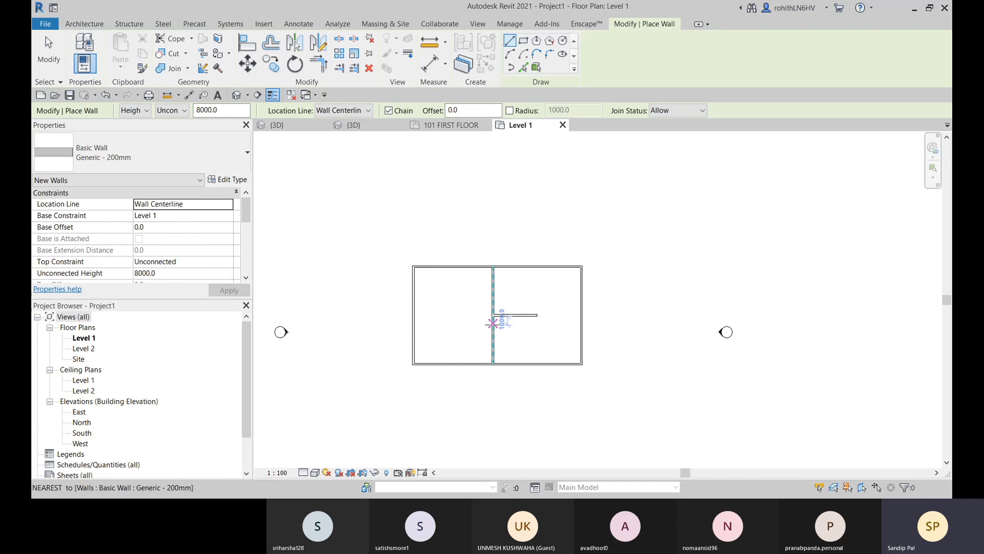
key(Escape)
key(Escape)
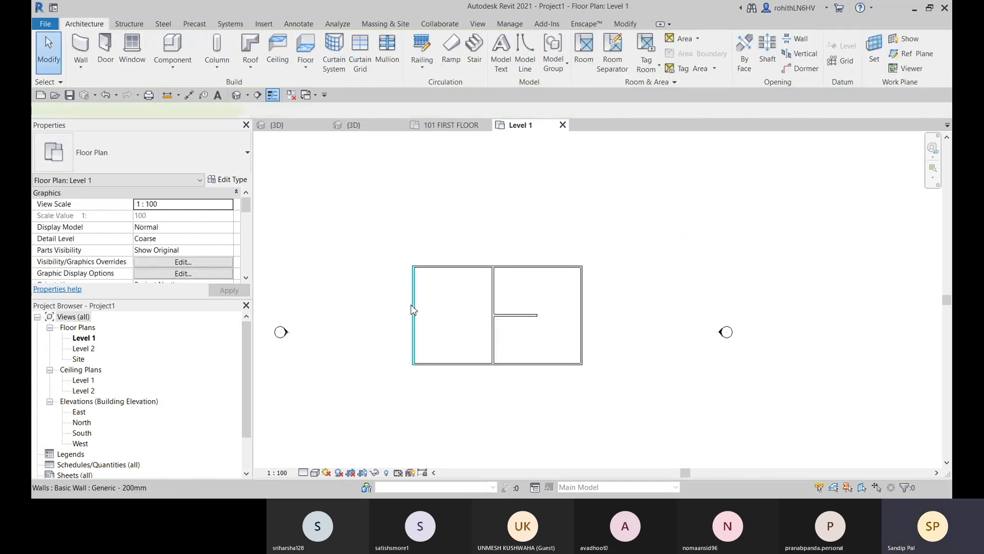
Select the west exterior wall and review its instance properties, including Room Bounding, then clear the selection.
click(413, 303)
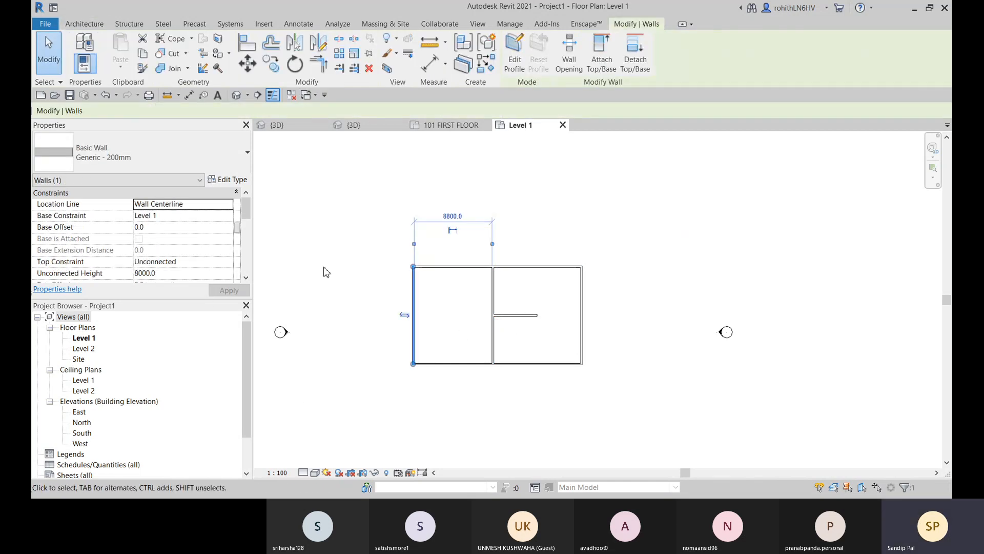
scroll(162, 271, down, 5)
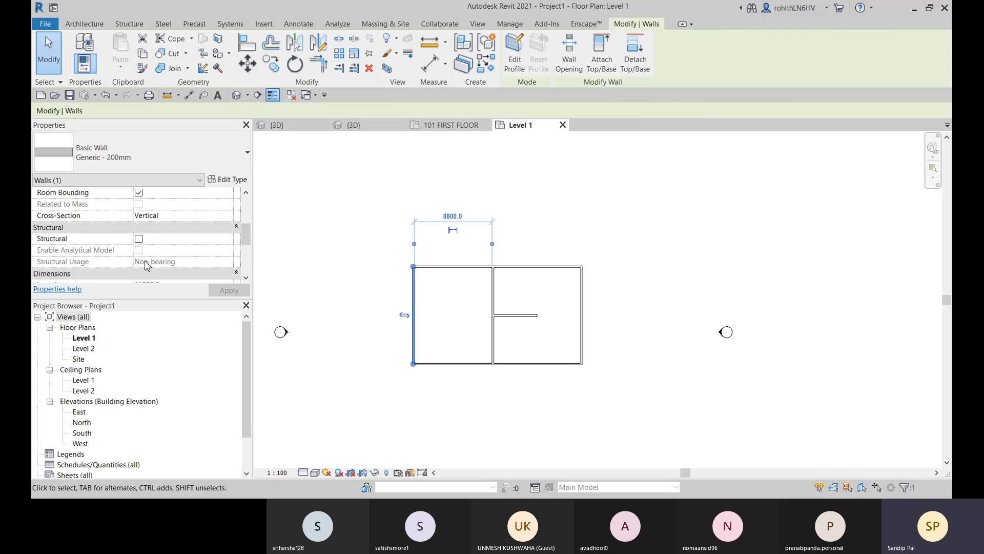
scroll(154, 266, down, 3)
scroll(148, 263, down, 2)
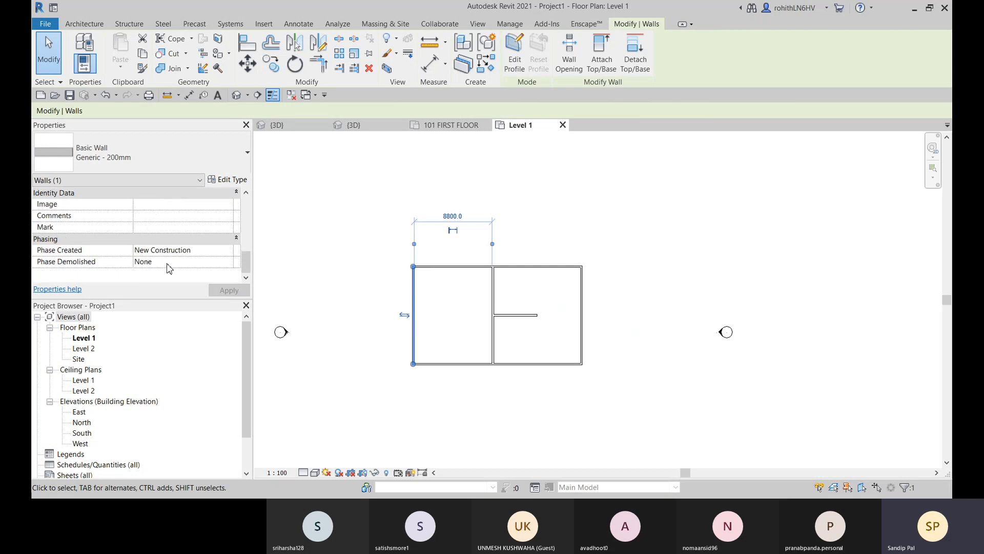
scroll(169, 268, up, 10)
scroll(159, 263, down, 2)
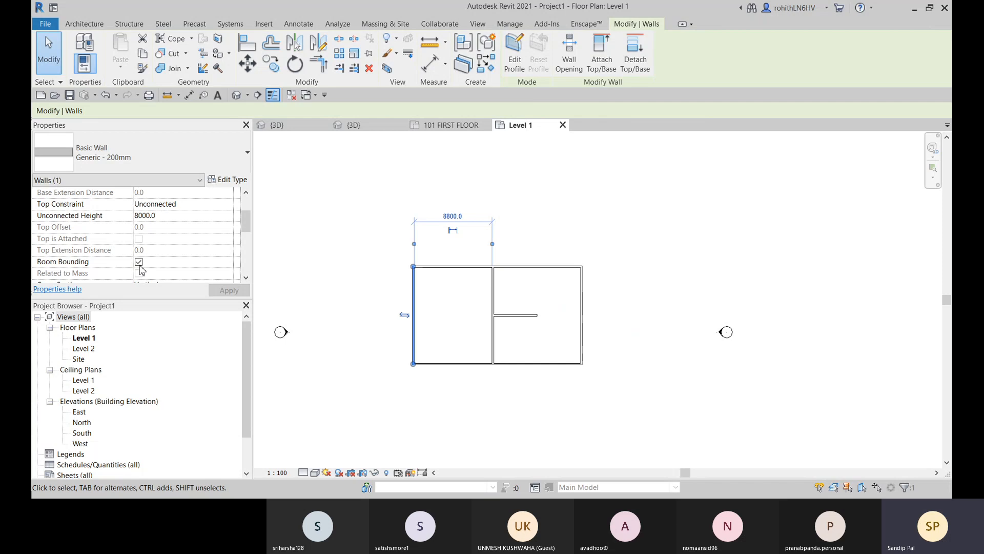
click(622, 167)
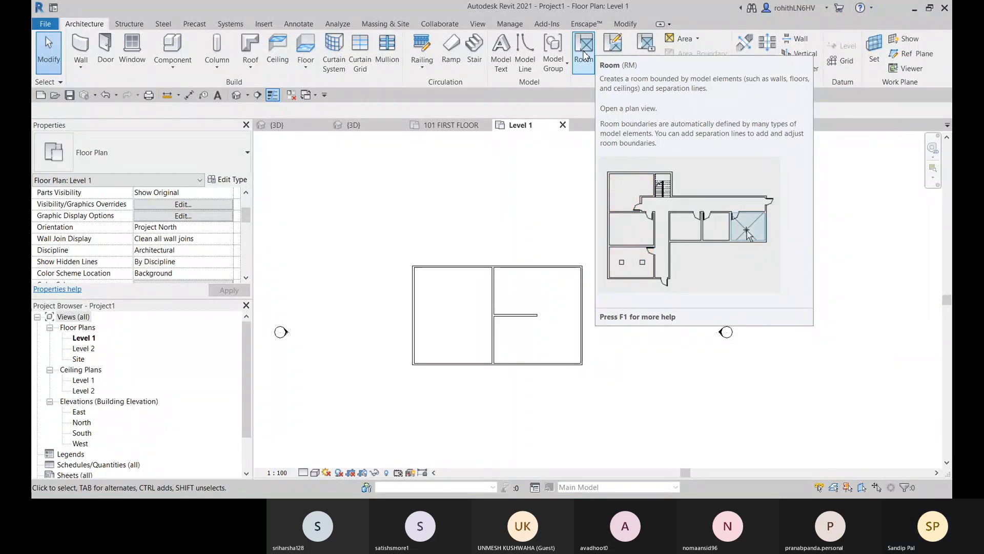
Preview the room boundary inside the west enclosure with the Room command, and leave it without placing a room.
click(584, 55)
scroll(448, 334, up, 4)
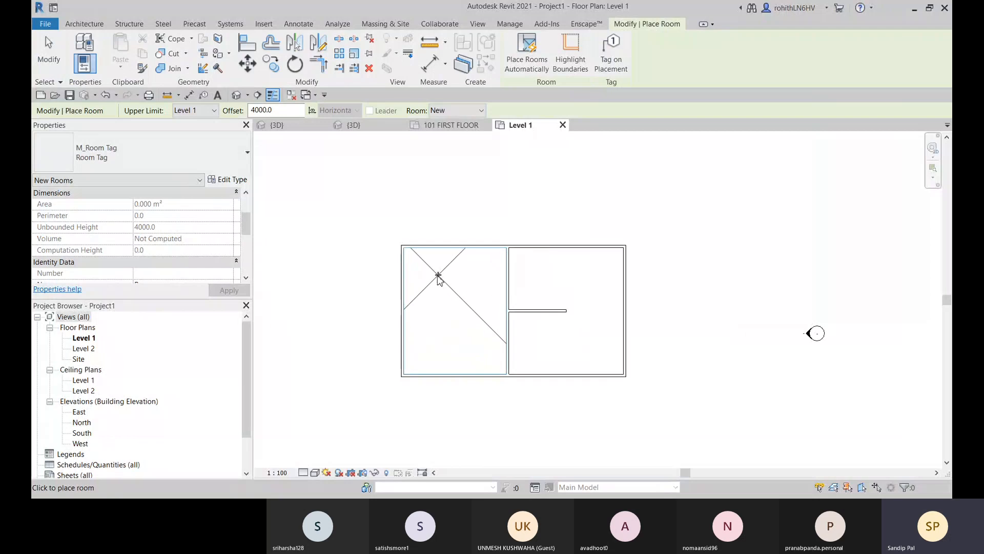
middle_drag(464, 261, 534, 265)
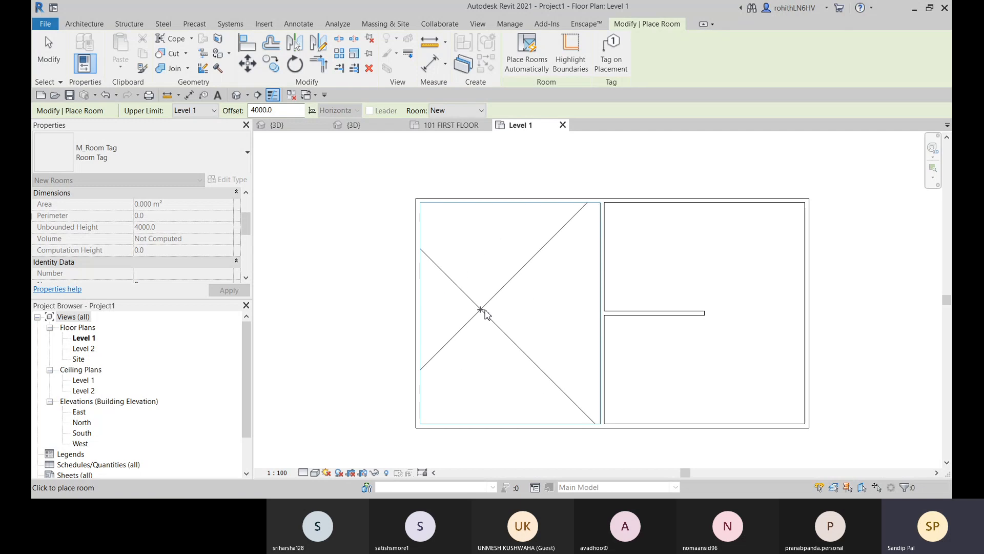
key(Escape)
Turn off Room Bounding for the west exterior wall and clear the selection.
middle_drag(485, 312, 444, 309)
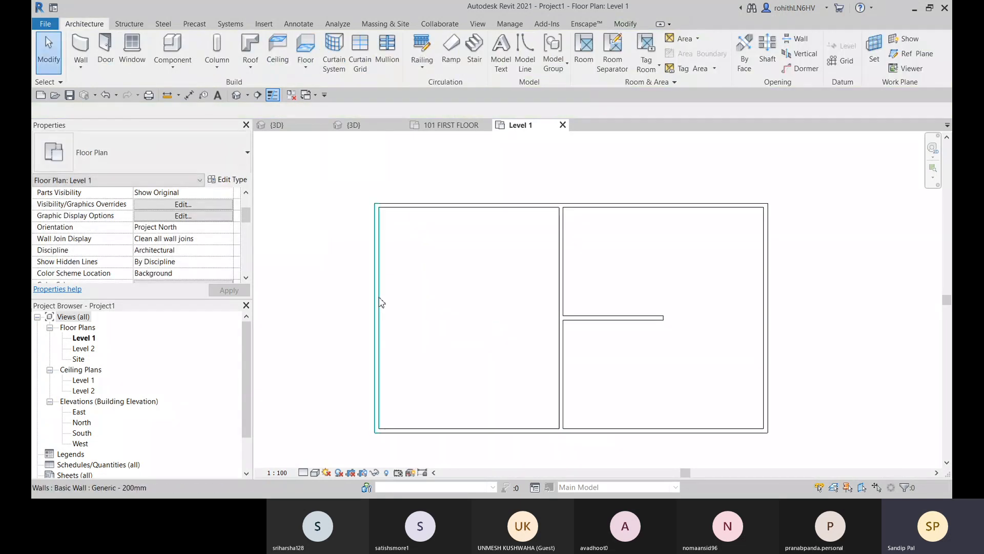
click(377, 305)
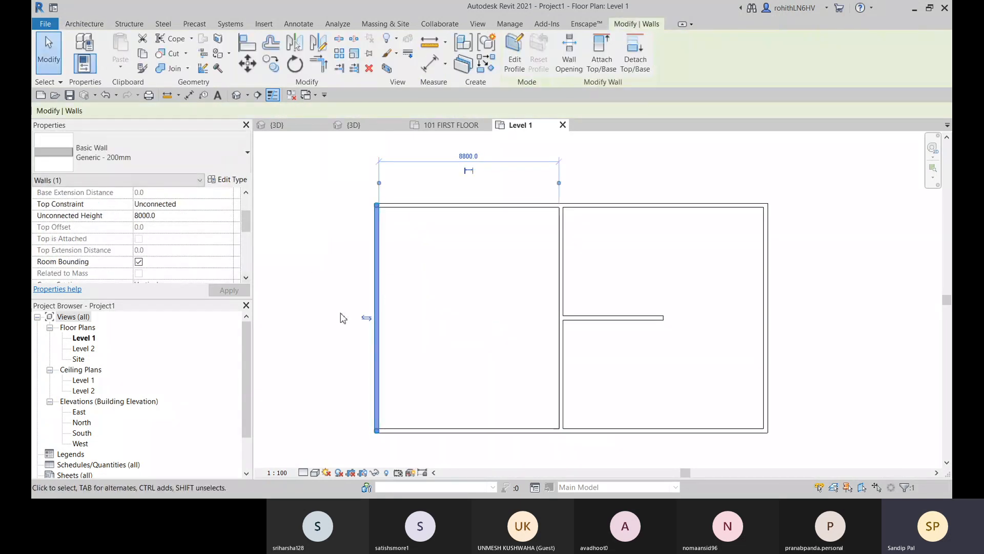
click(139, 262)
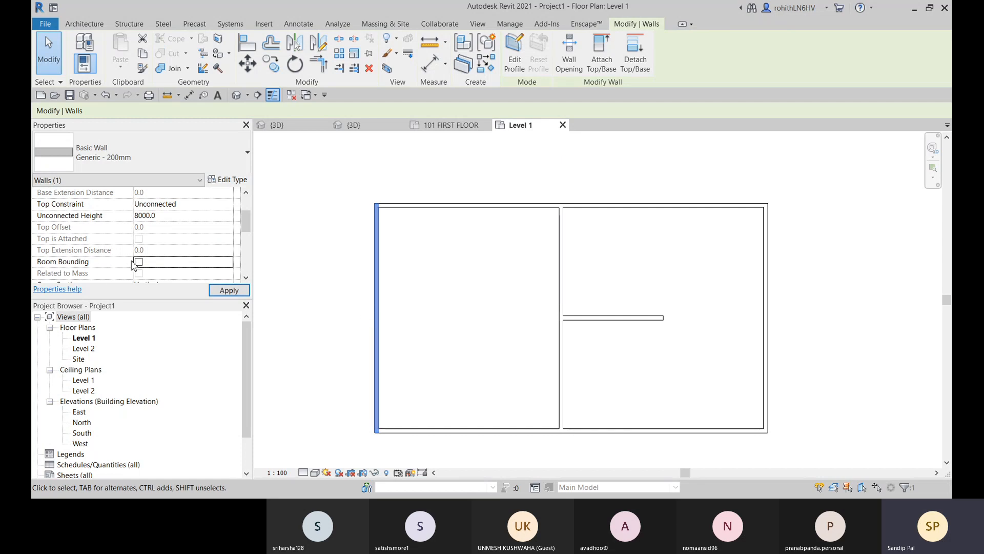
click(341, 269)
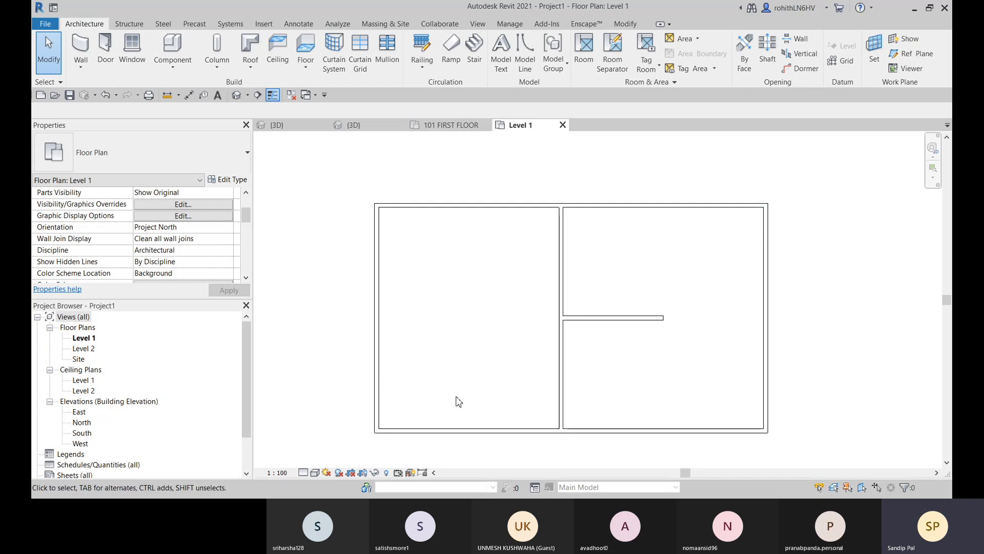
Check the west enclosure with the Room command, and leave the command without placing a room.
click(584, 52)
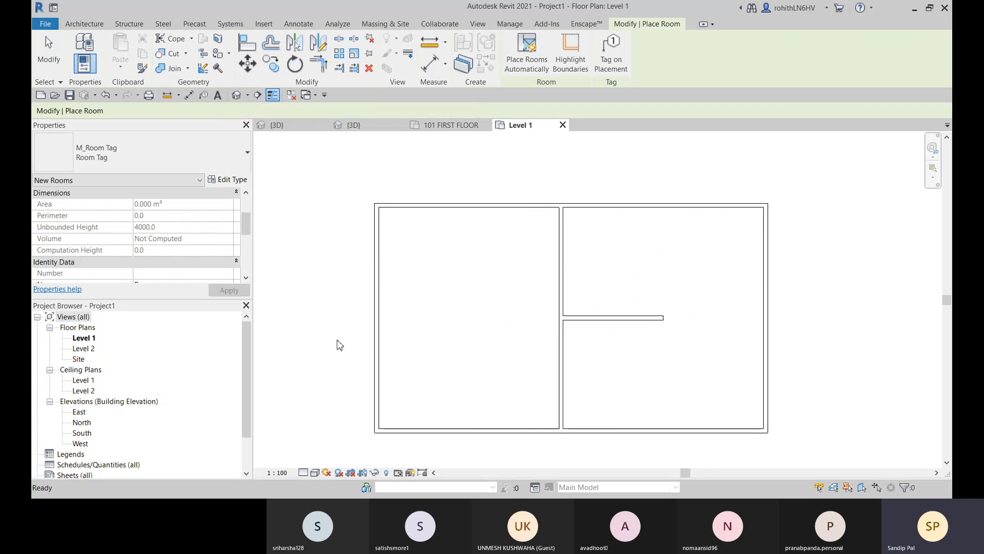
key(Escape)
key(Escape)
Turn Room Bounding back on for the west exterior wall and clear the selection.
click(376, 318)
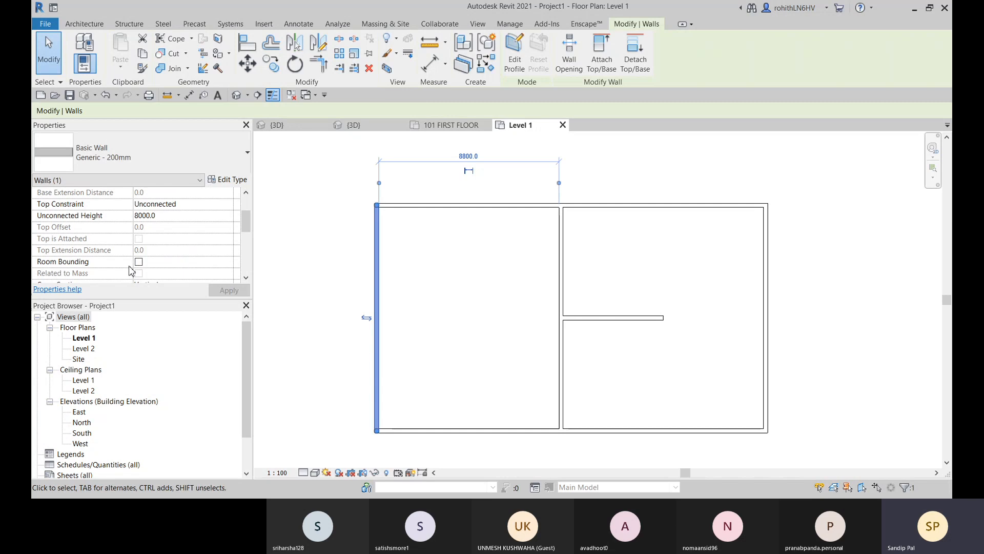
click(139, 262)
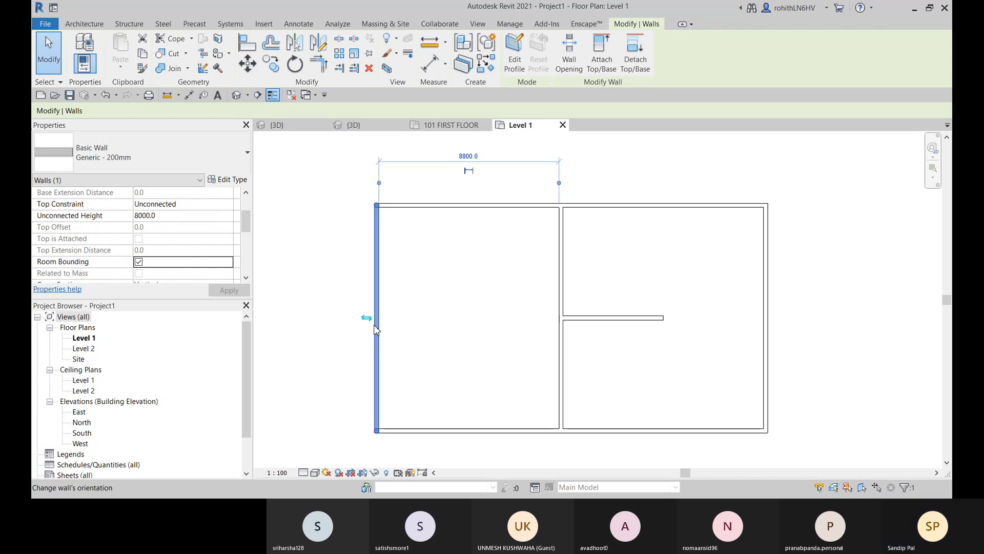
click(637, 205)
key(Escape)
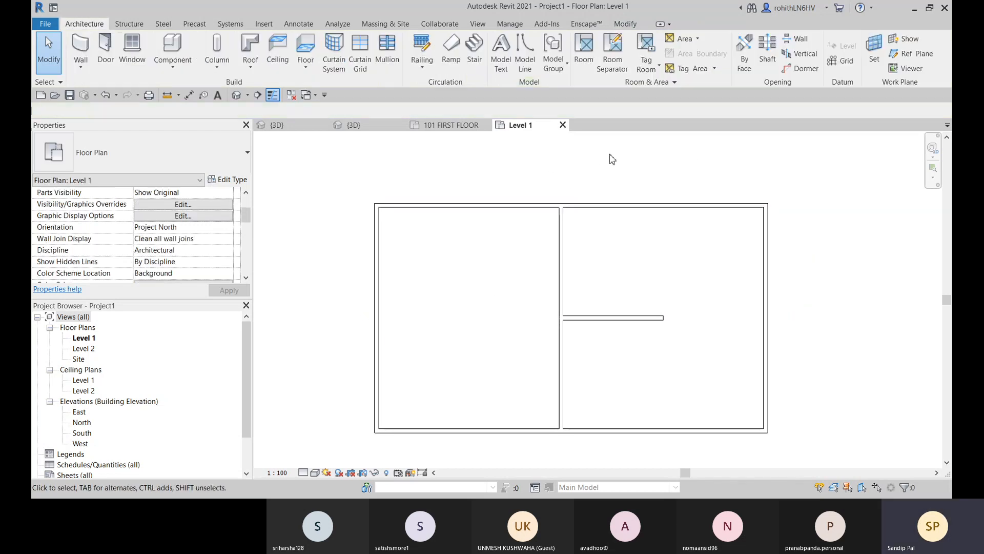
Place a room in the west enclosure with a limit offset of 4000, and end the Room command.
click(585, 53)
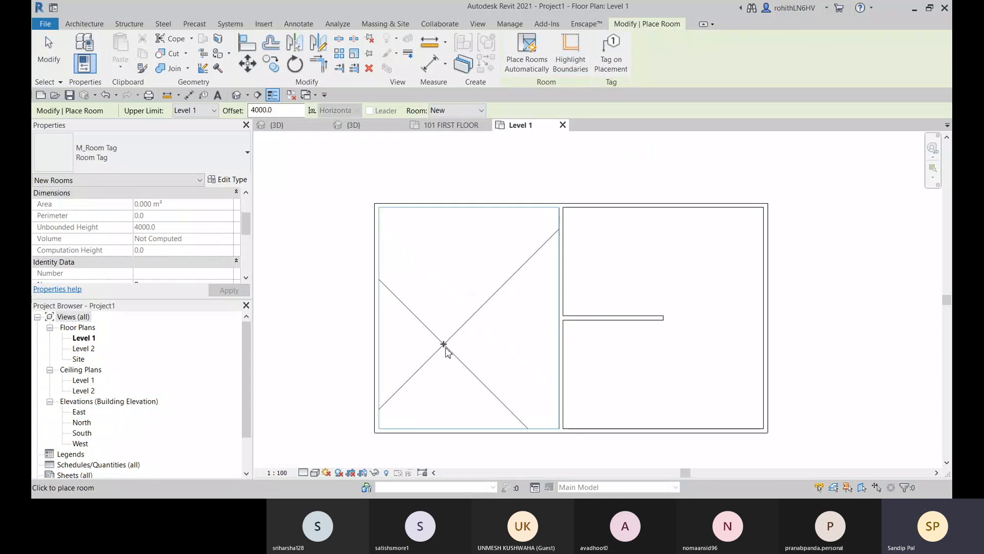
scroll(465, 295, up, 1)
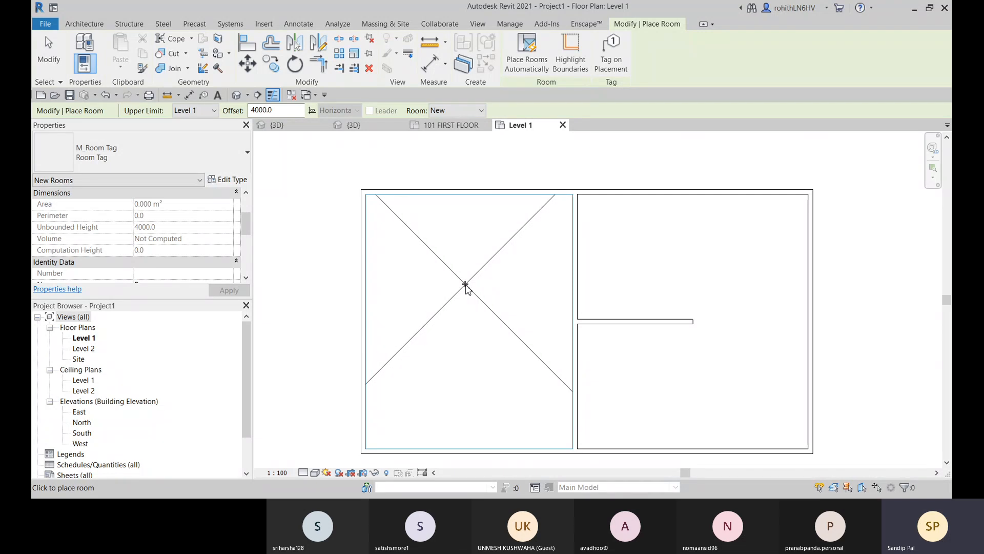
click(466, 303)
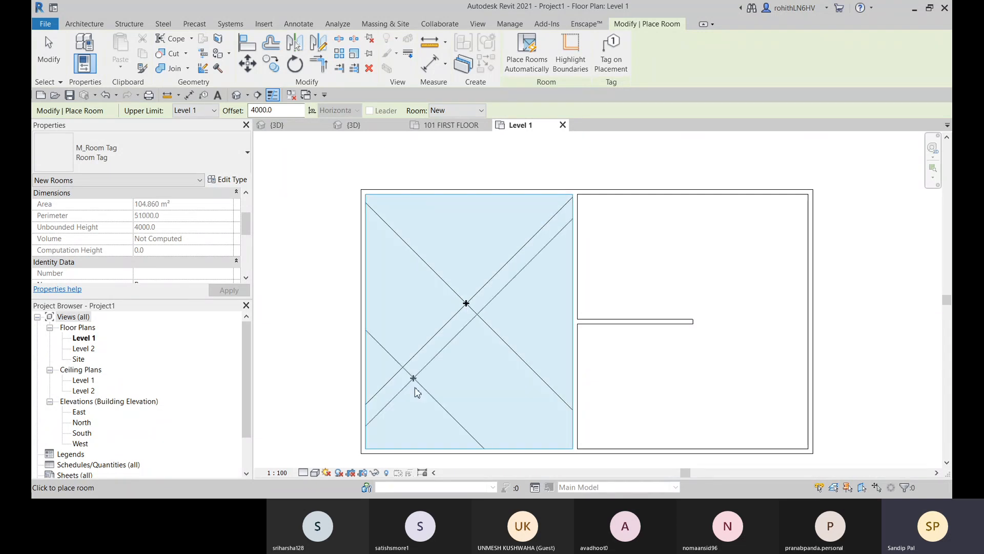
key(Escape)
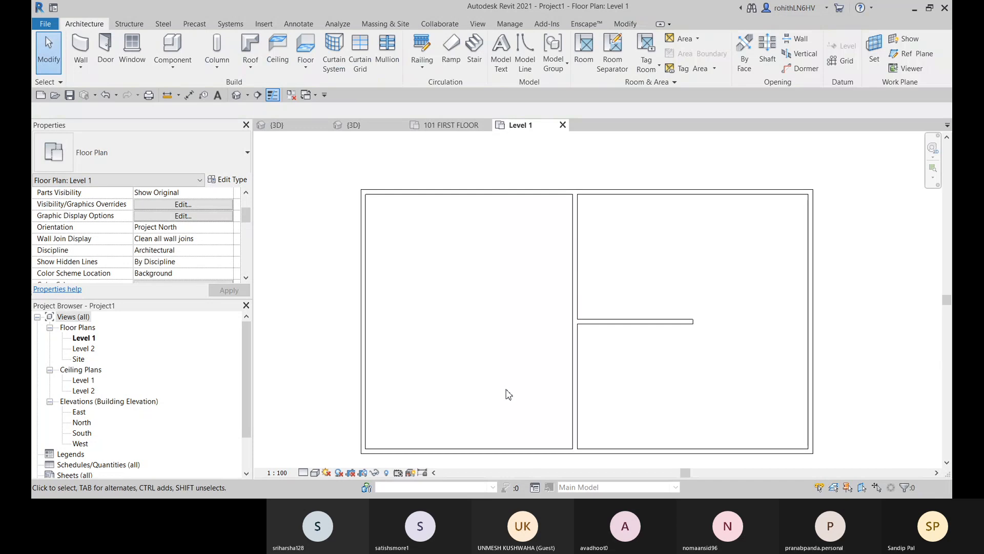
Select the room in the west enclosure and review its dimensions and identity data, then clear the selection.
click(440, 337)
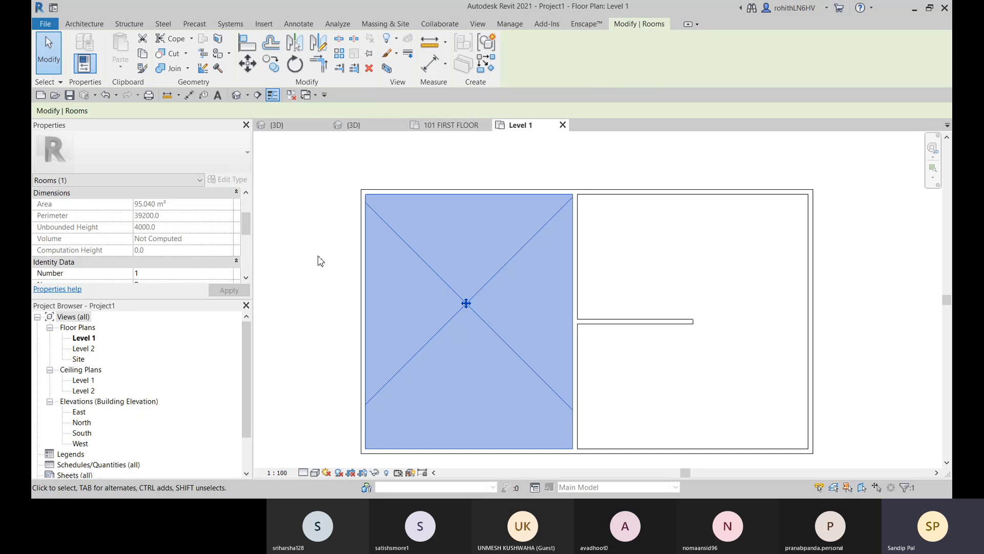
scroll(154, 233, down, 2)
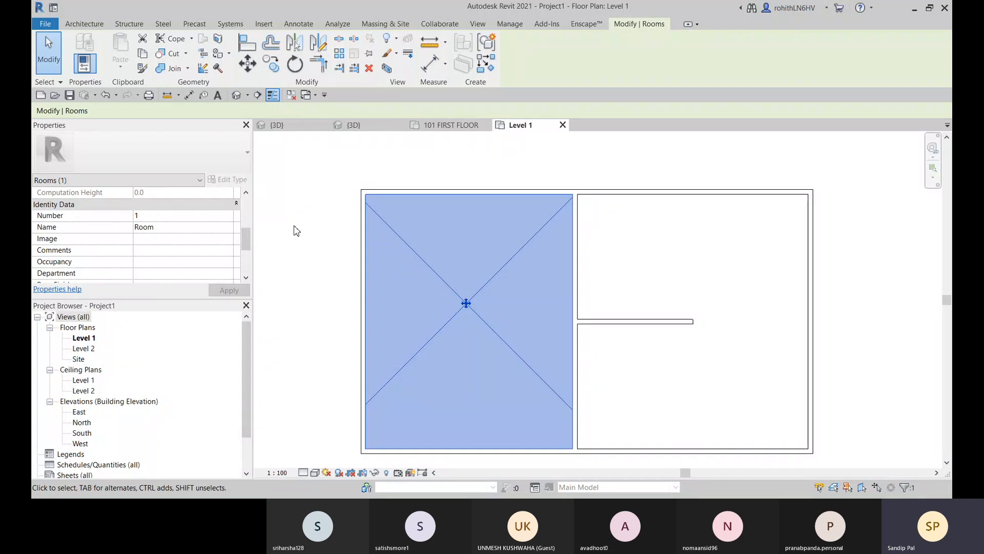
key(Escape)
Try to place a second room in the already occupied west enclosure, and leave the Room command.
click(582, 49)
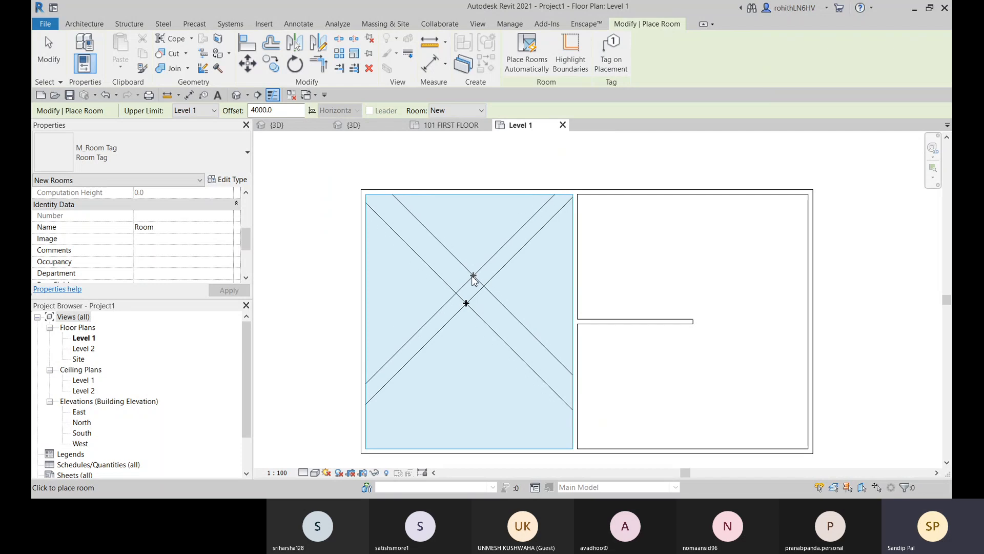
click(466, 315)
key(Escape)
key(Escape)
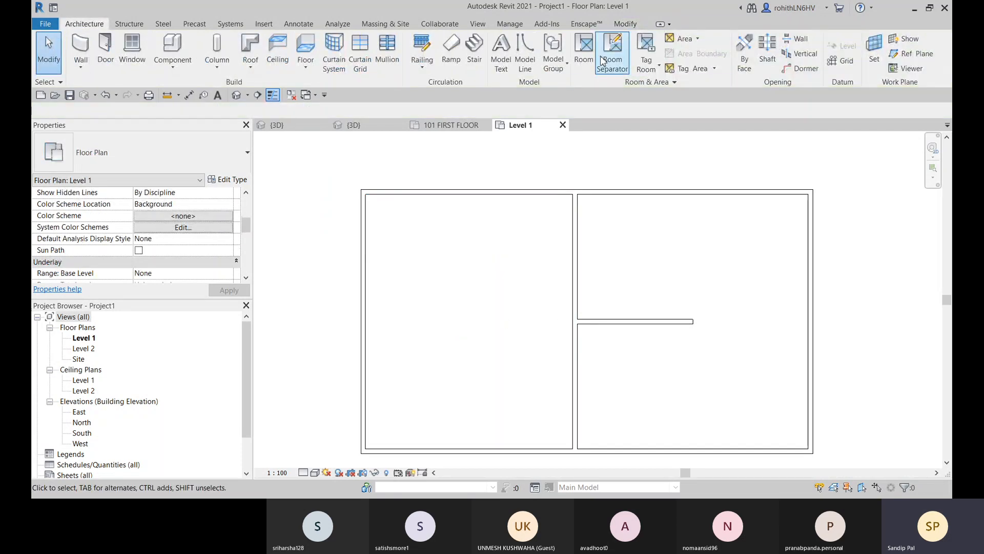
Tag the west room with the M_Room Tag type Room Tag, placed just above the room's reference point without a leader.
click(646, 47)
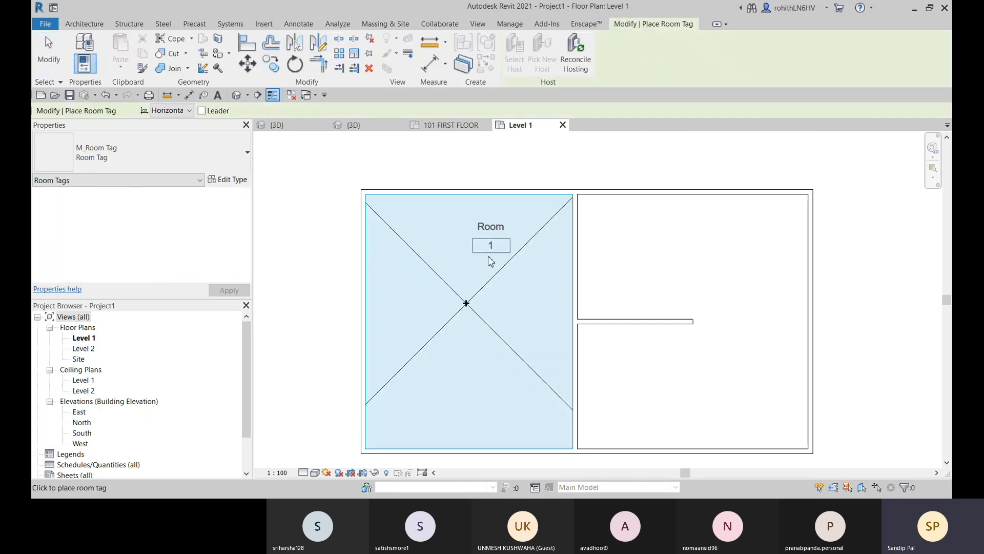
click(464, 286)
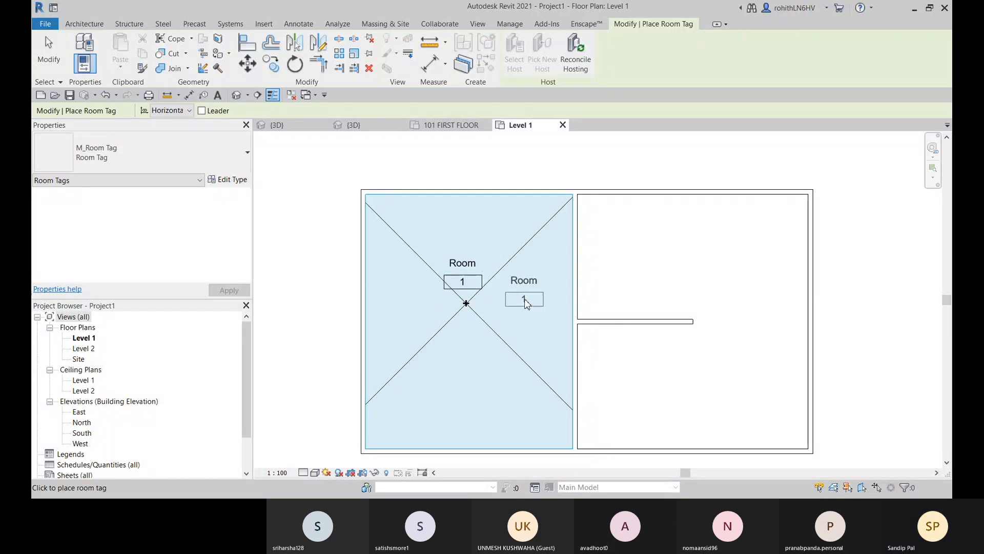
key(Escape)
key(Escape)
Review the properties of the west room's tag and of the room itself, then clear the selection.
click(476, 292)
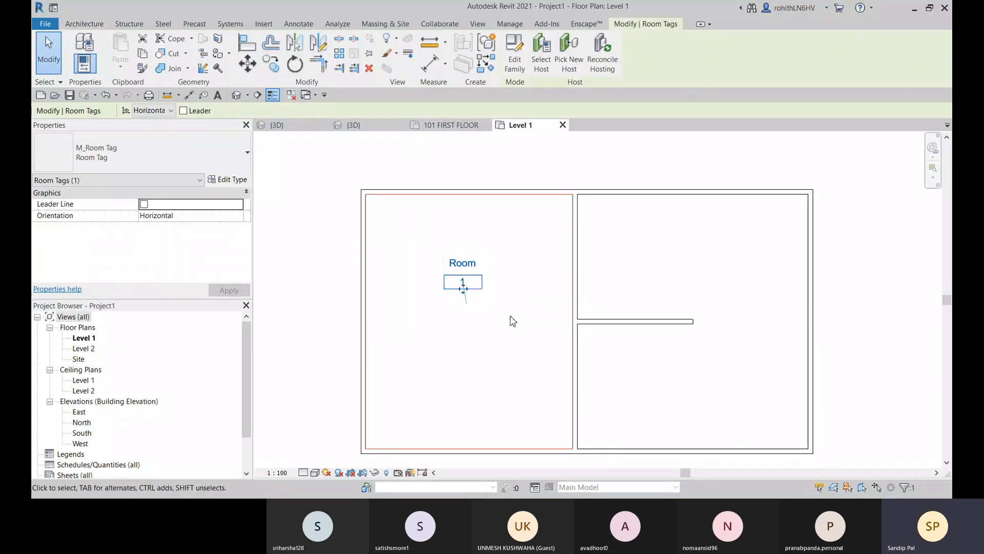
click(479, 323)
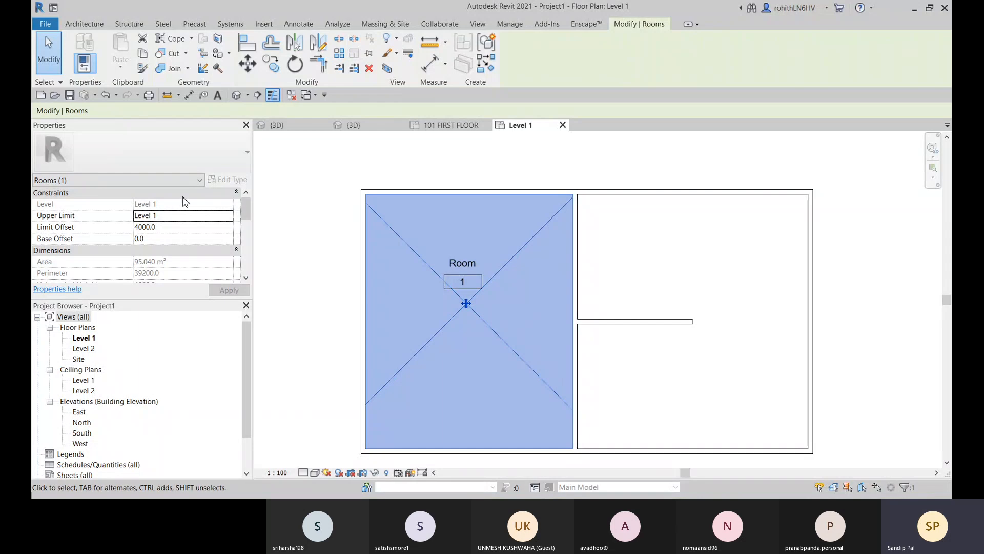
click(343, 198)
Change the west room's tag type to Room Tag With Area and clear the selection.
click(463, 281)
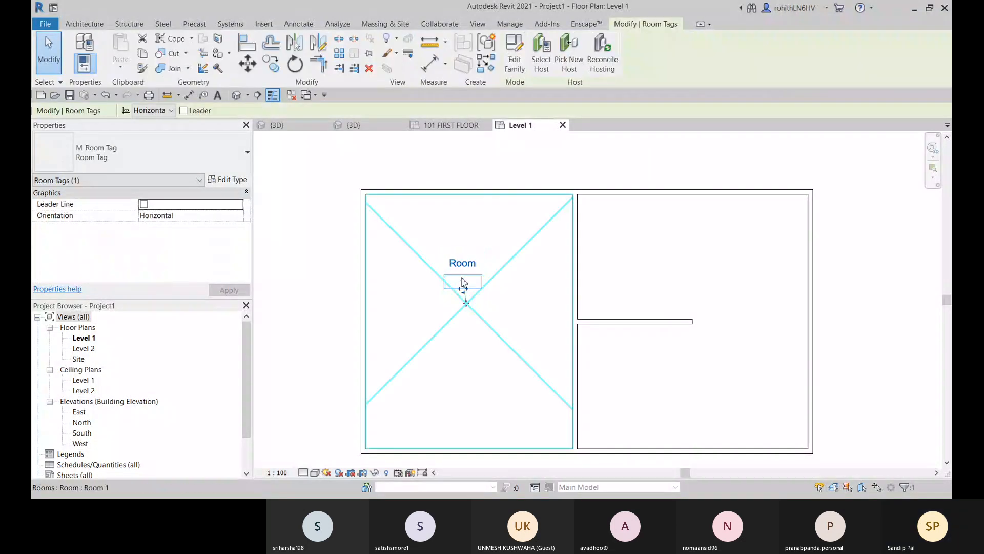
click(146, 159)
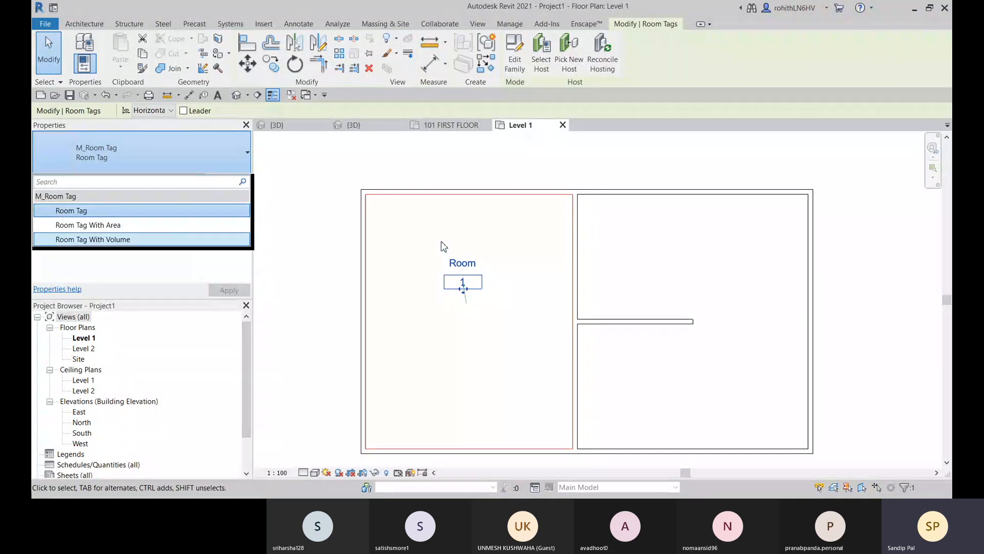
click(112, 228)
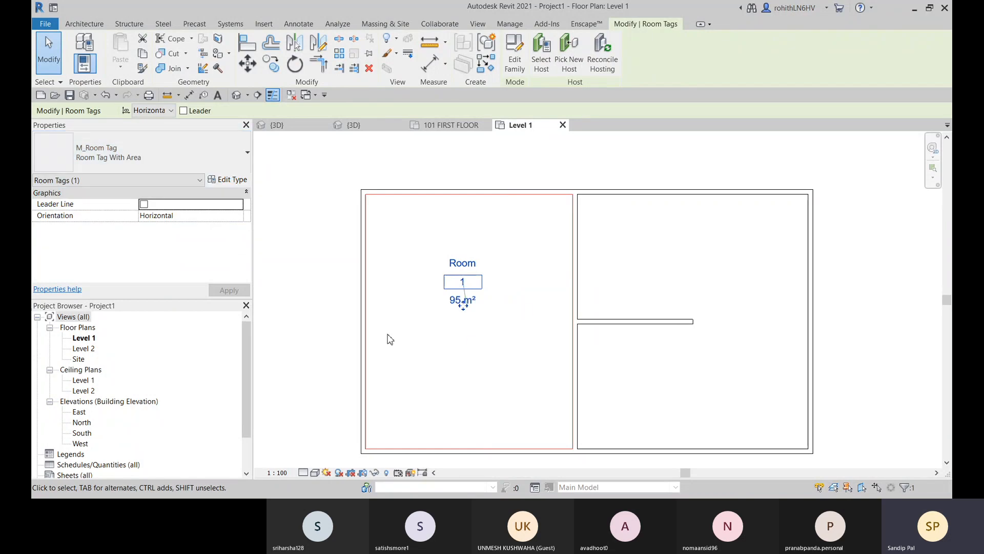
click(343, 287)
Move the west exterior wall about 1300 mm east, making the west room 7500 mm wide inside, and clear the selection.
click(365, 314)
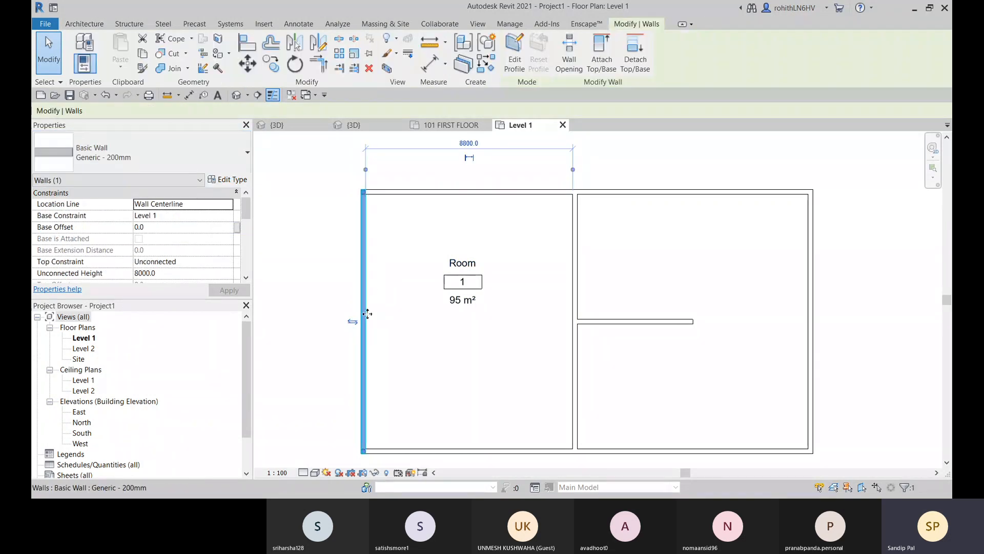
drag(367, 313, 396, 313)
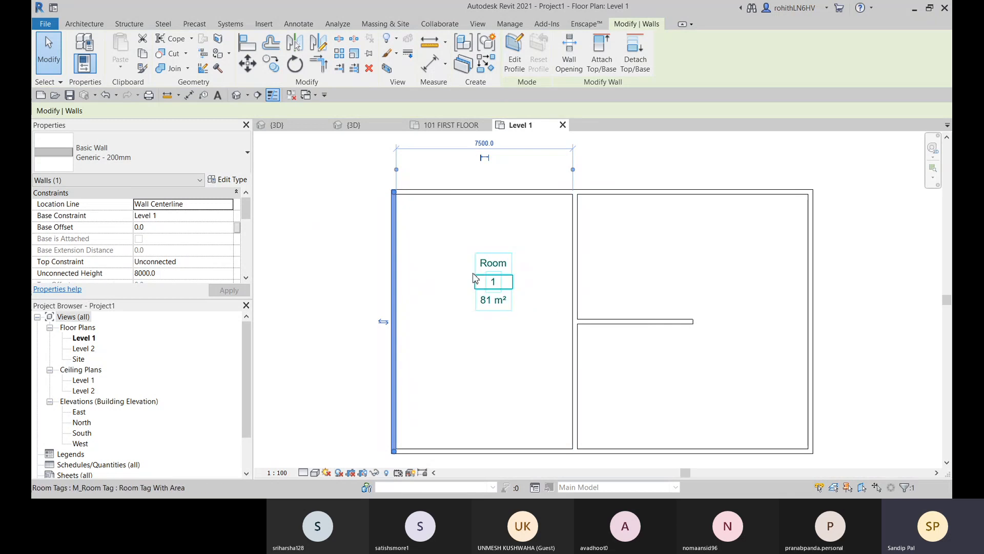
click(372, 252)
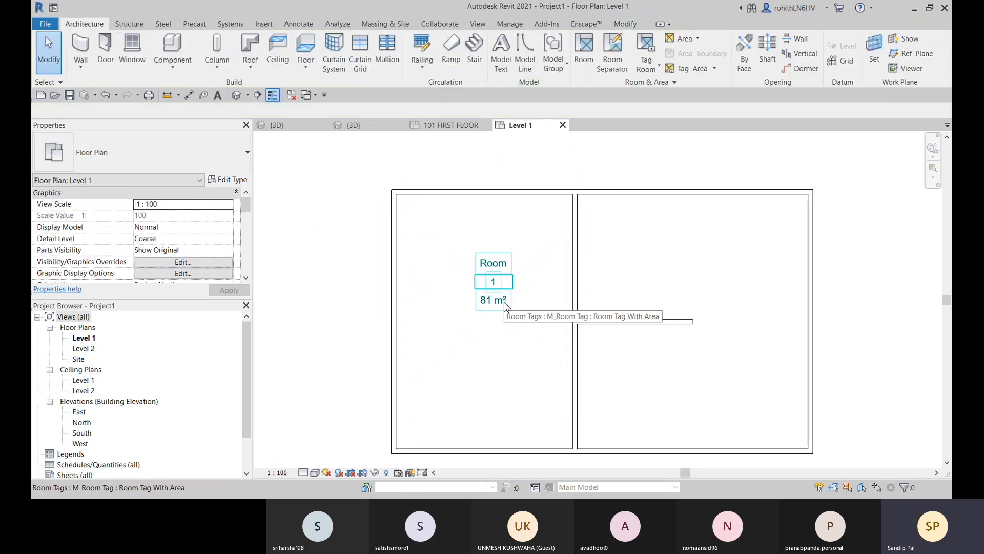
Rename the west room to Bedroom through its room tag, and clear the selection.
click(505, 267)
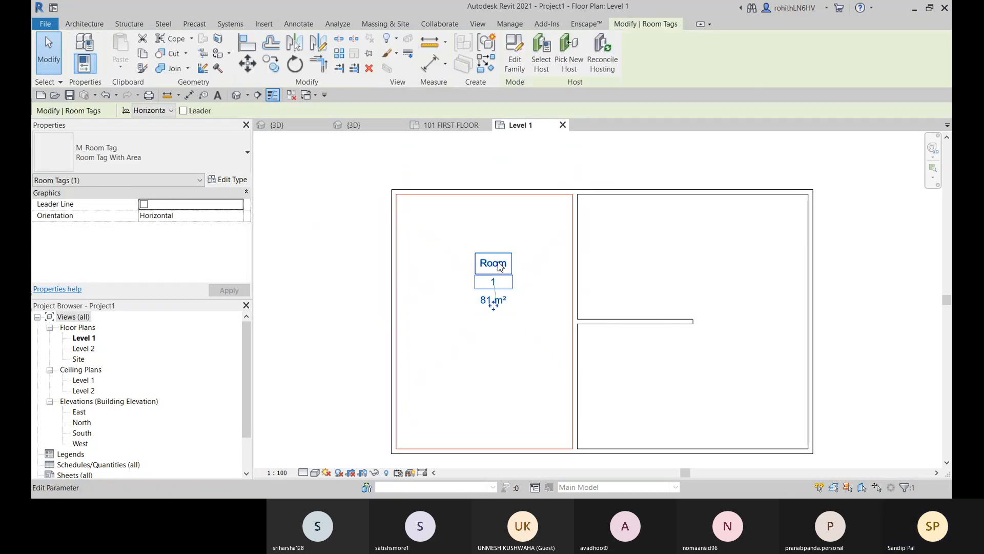
click(500, 262)
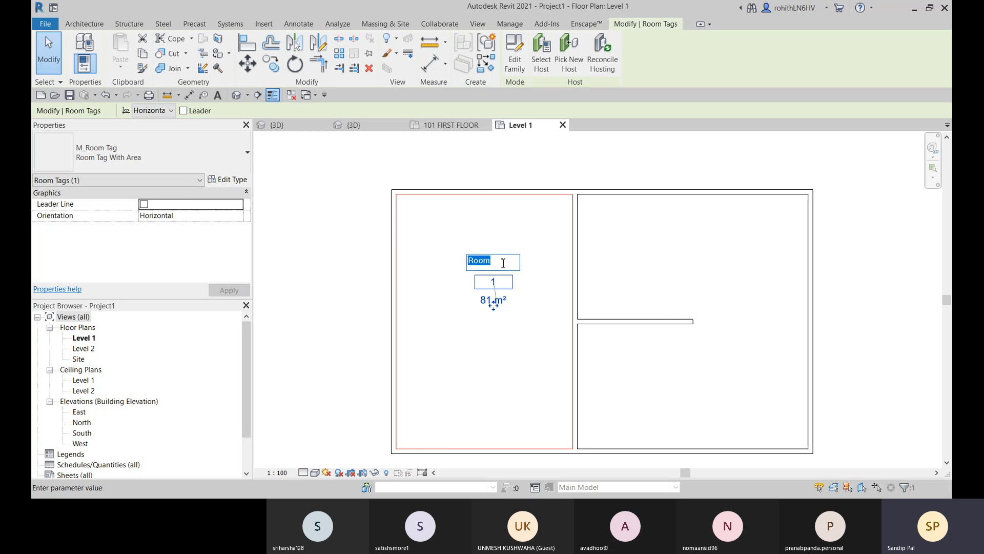
click(327, 256)
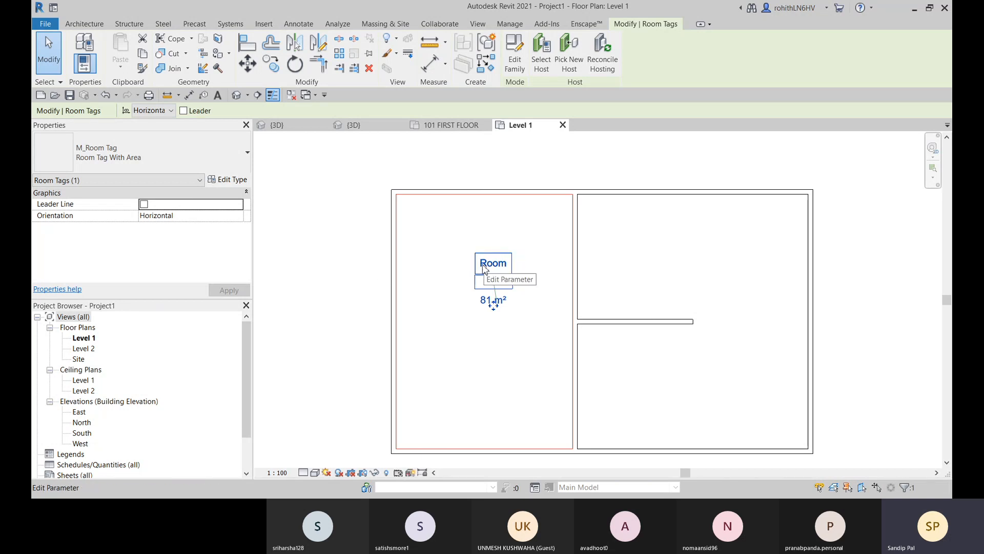
click(484, 264)
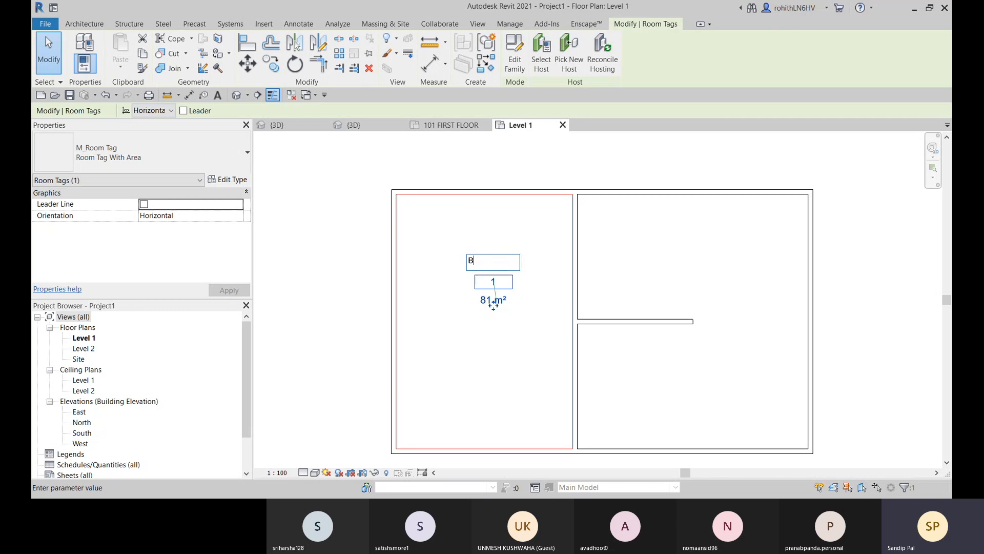
text(Bedroom)
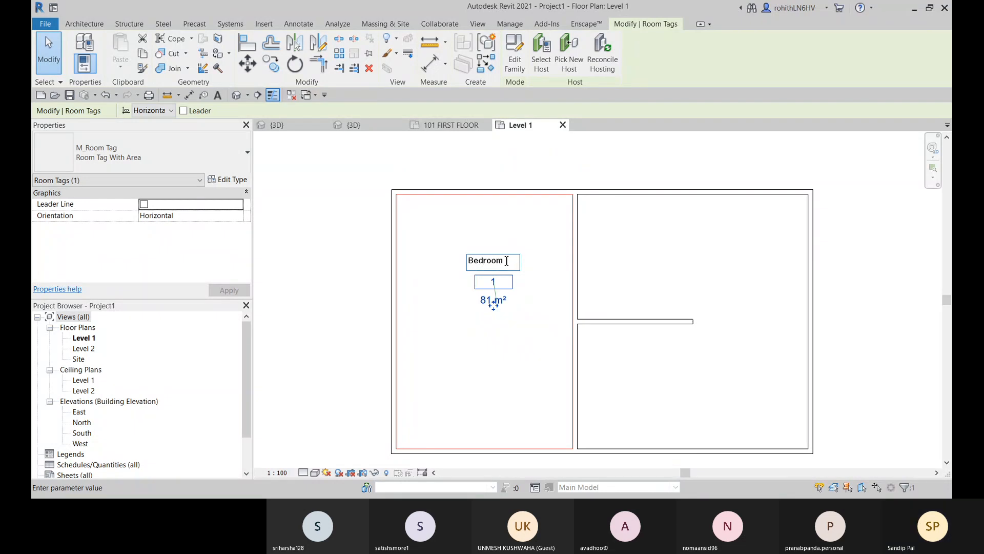
key(Return)
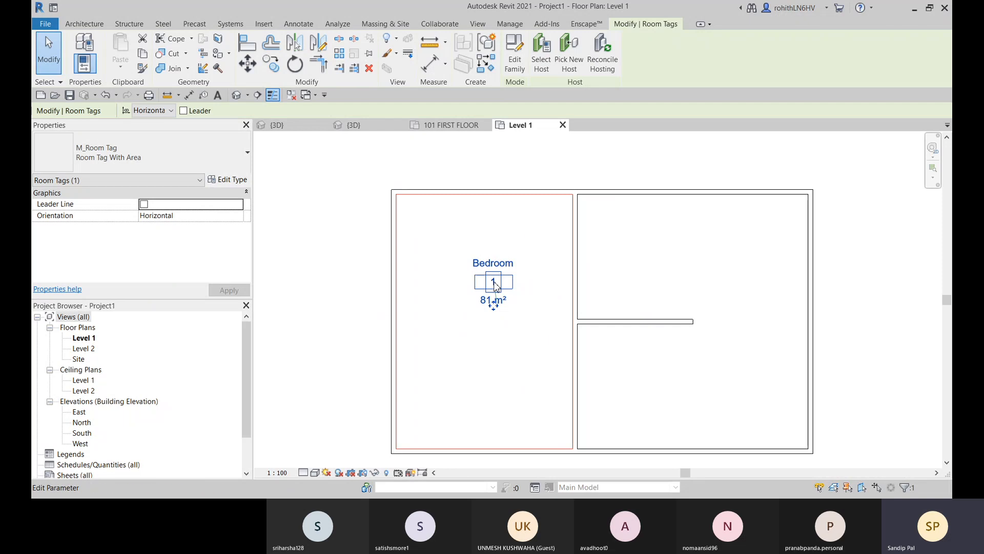
click(343, 311)
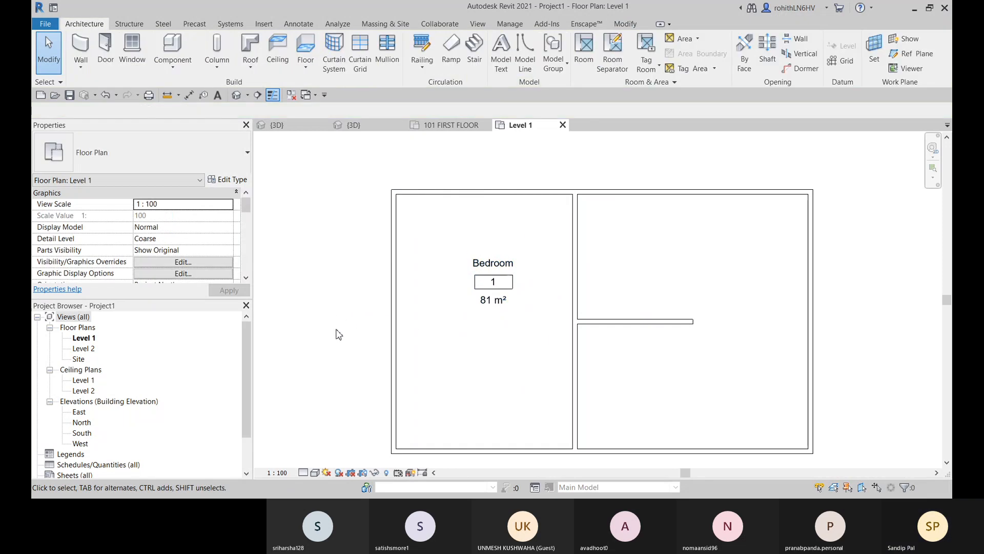
Review the tag types available for the Bedroom tag, then clear the selection.
click(493, 272)
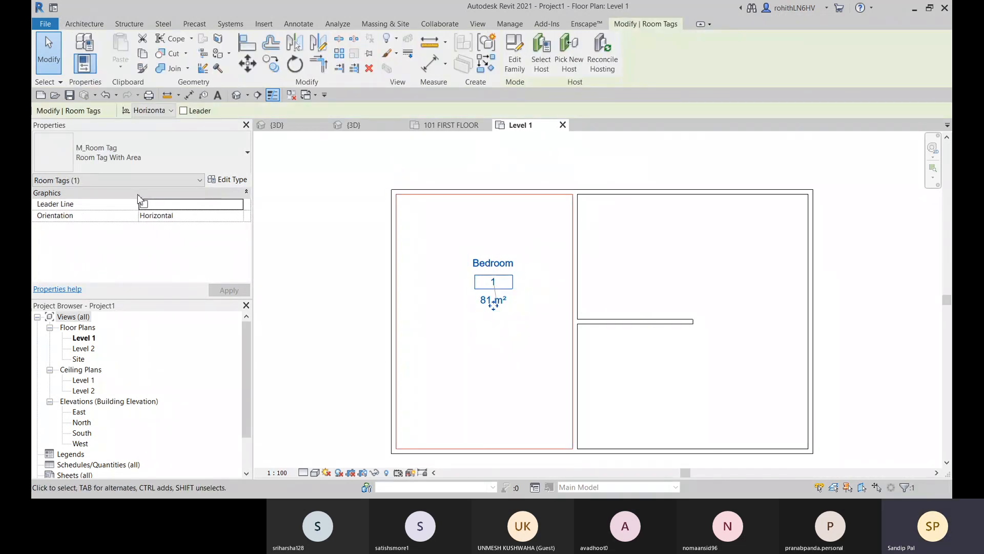
click(214, 158)
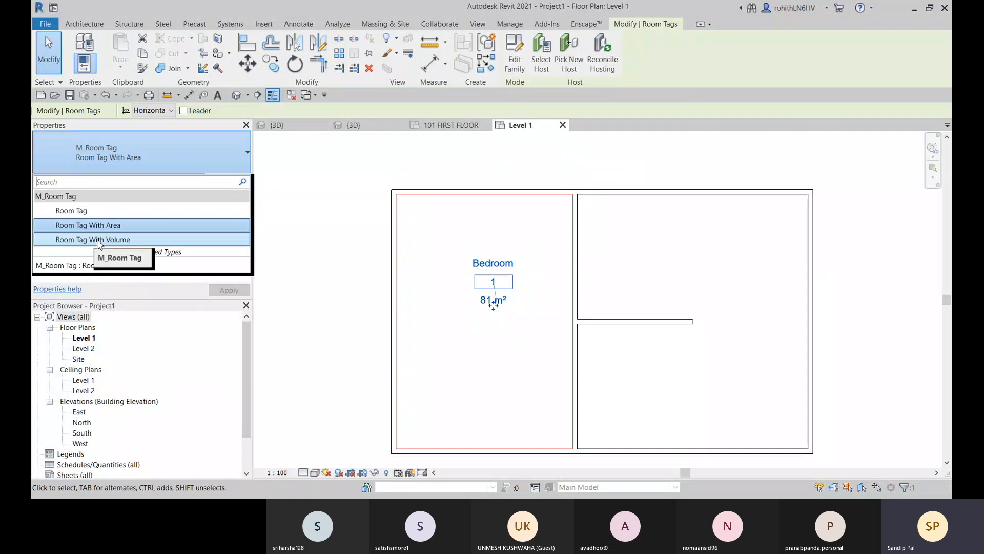
click(336, 259)
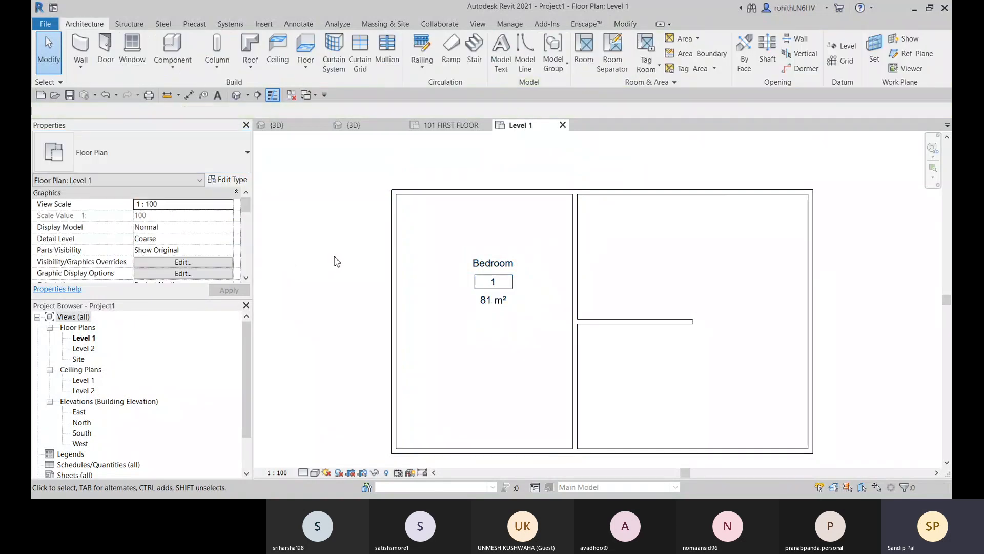
Open the default 3D view of Project1 and frame the walls.
click(359, 126)
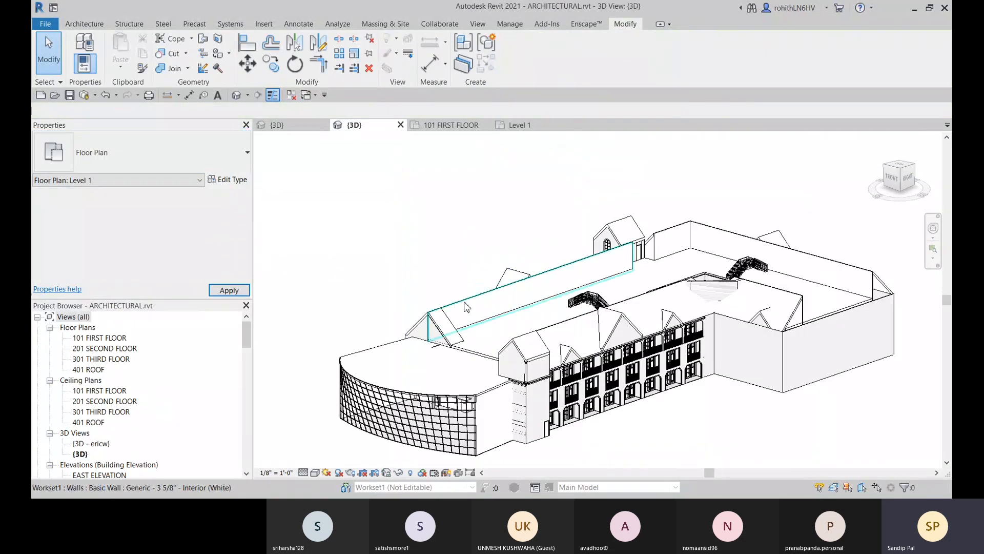
click(516, 126)
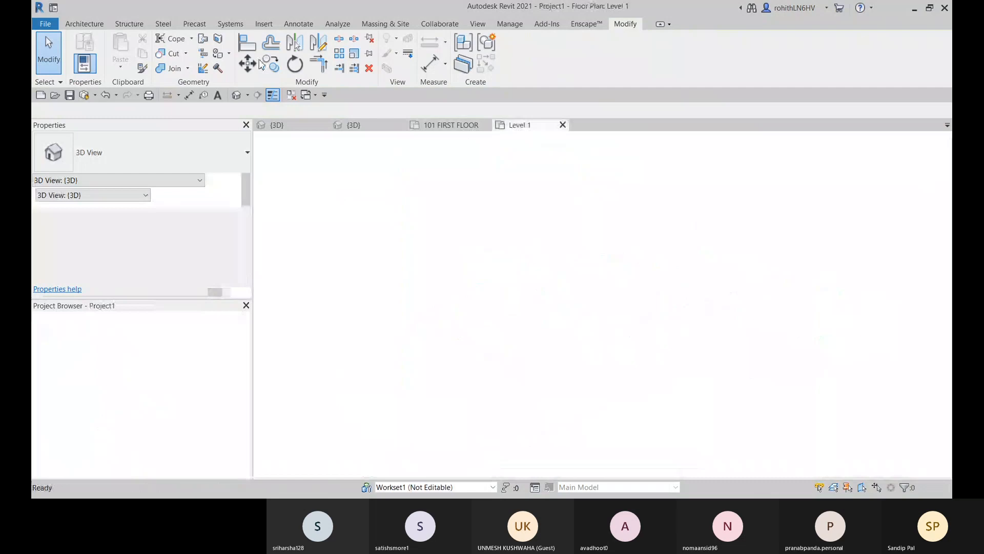
click(236, 95)
middle_drag(560, 239, 436, 256)
scroll(399, 273, up, 3)
scroll(504, 340, up, 5)
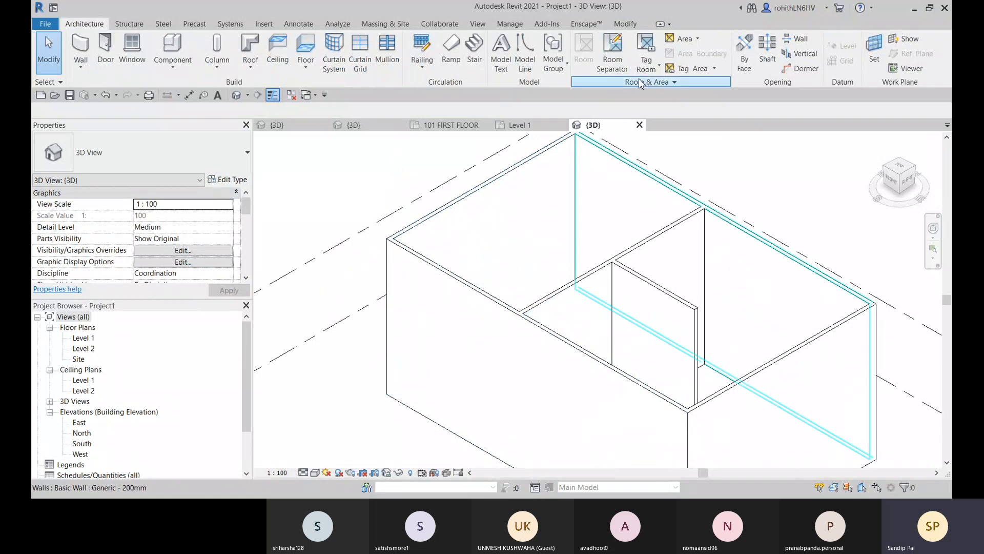
Set the project's volume computations to Areas and Volumes in Area and Volume Computations.
click(674, 83)
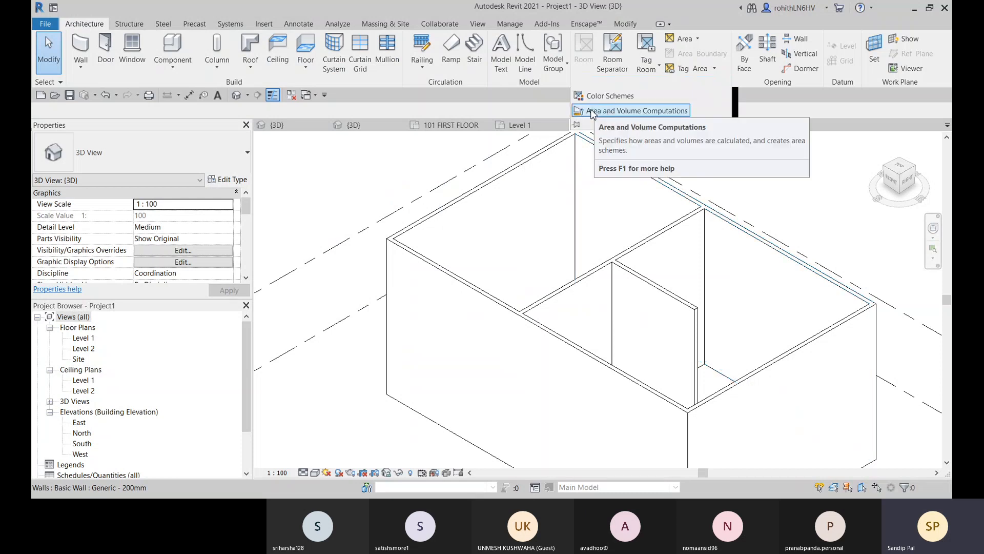
click(635, 111)
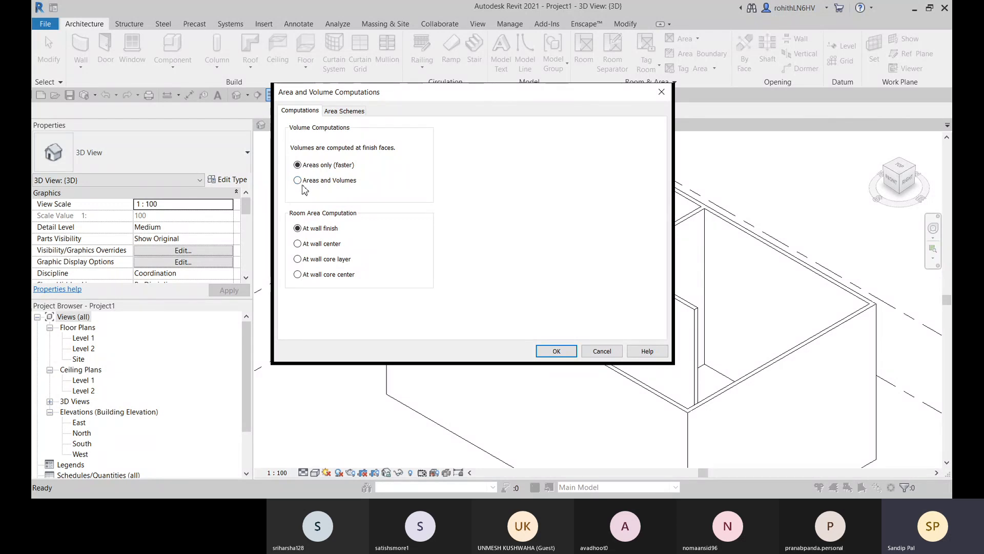
click(298, 180)
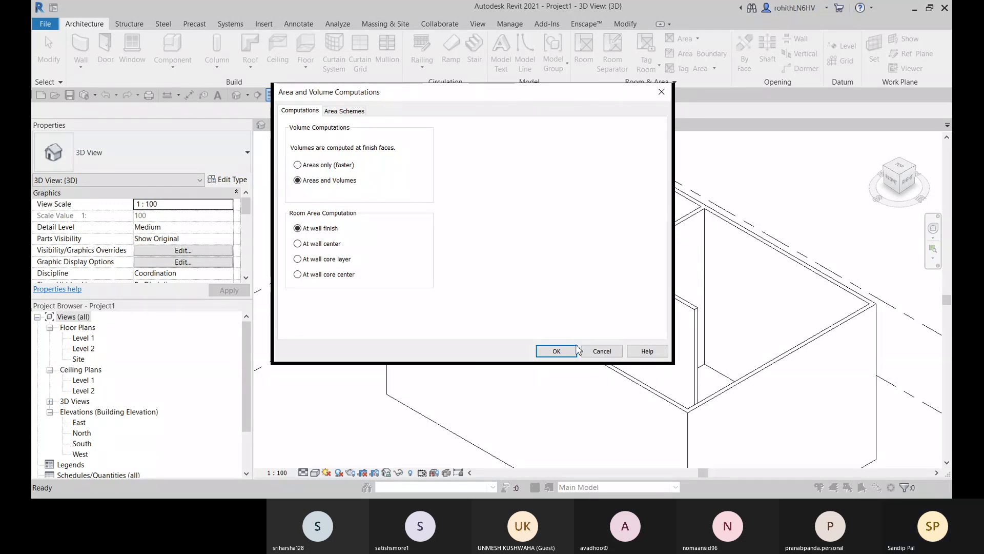
click(558, 353)
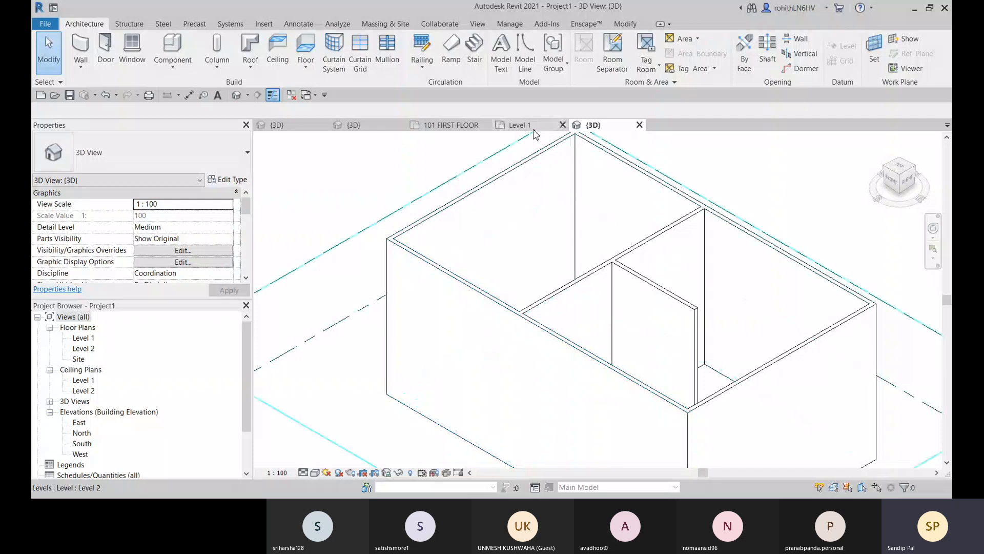
In the Level 1 plan, change the Bedroom tag's type to Room Tag With Volume and clear the selection.
click(514, 125)
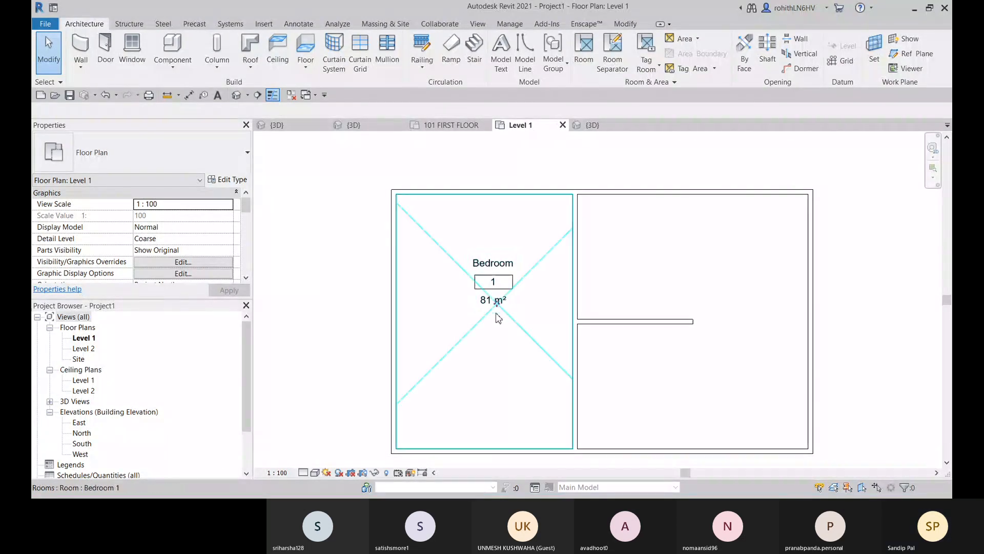
click(496, 313)
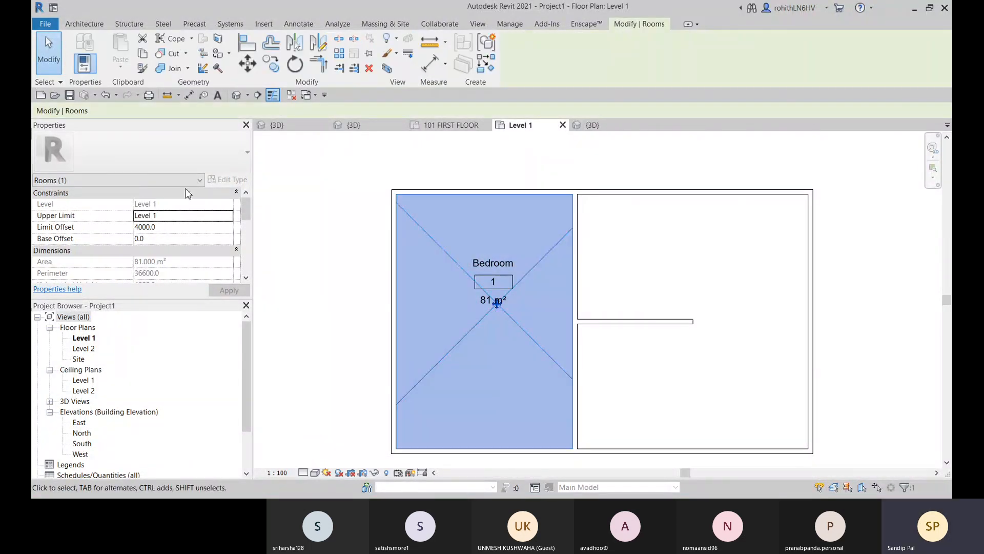
click(498, 267)
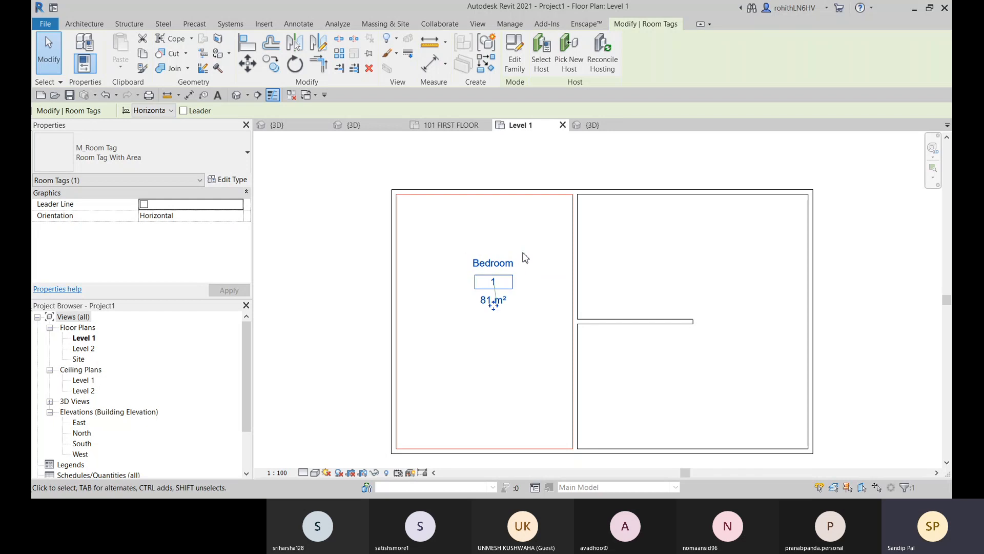
click(181, 151)
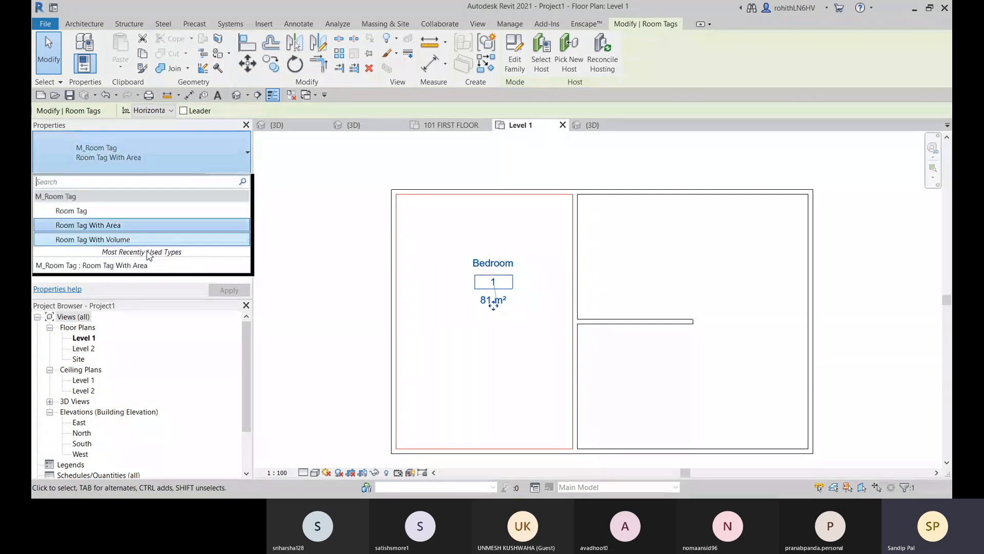
click(95, 239)
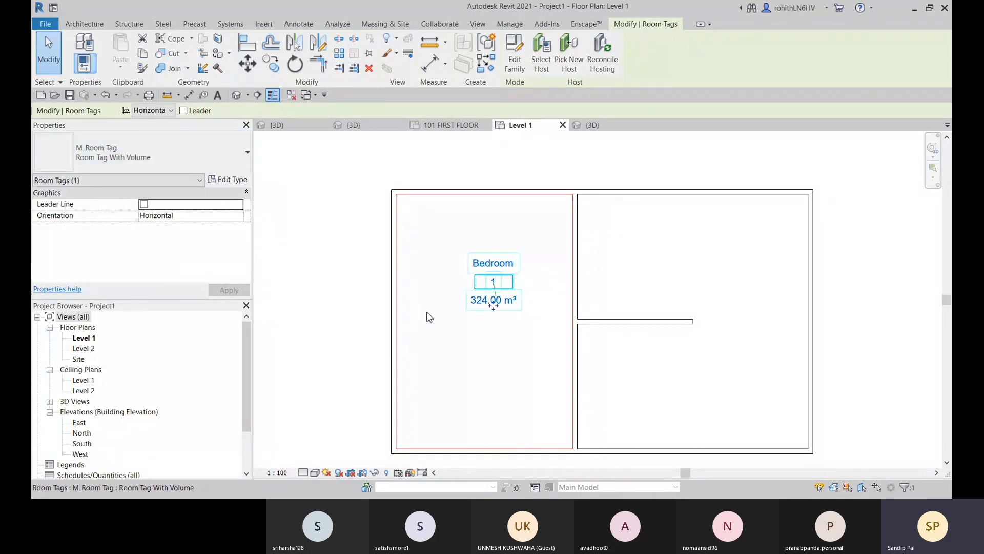
click(351, 284)
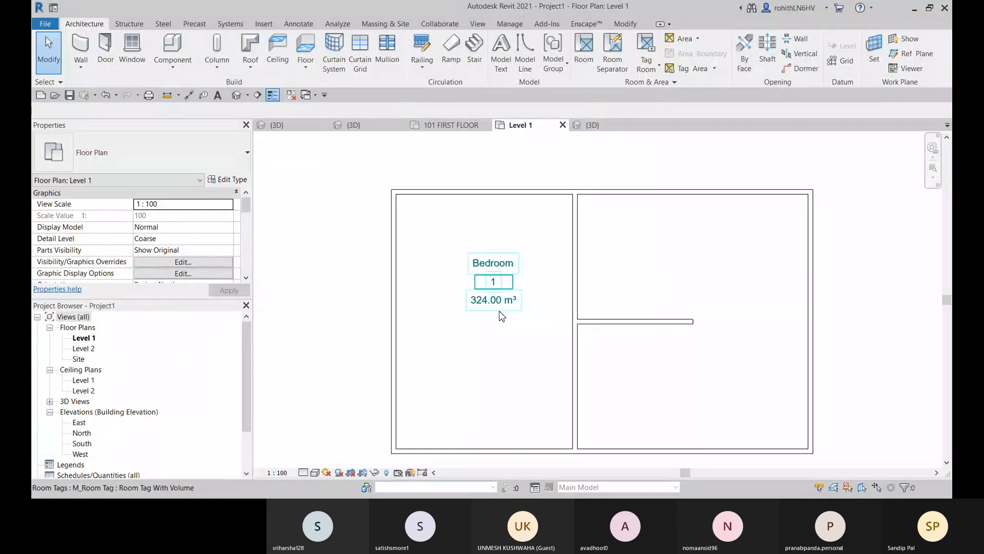
Inspect the walls in Project1's 3D view, then return to the Level 1 plan and check the short partition wall.
click(615, 125)
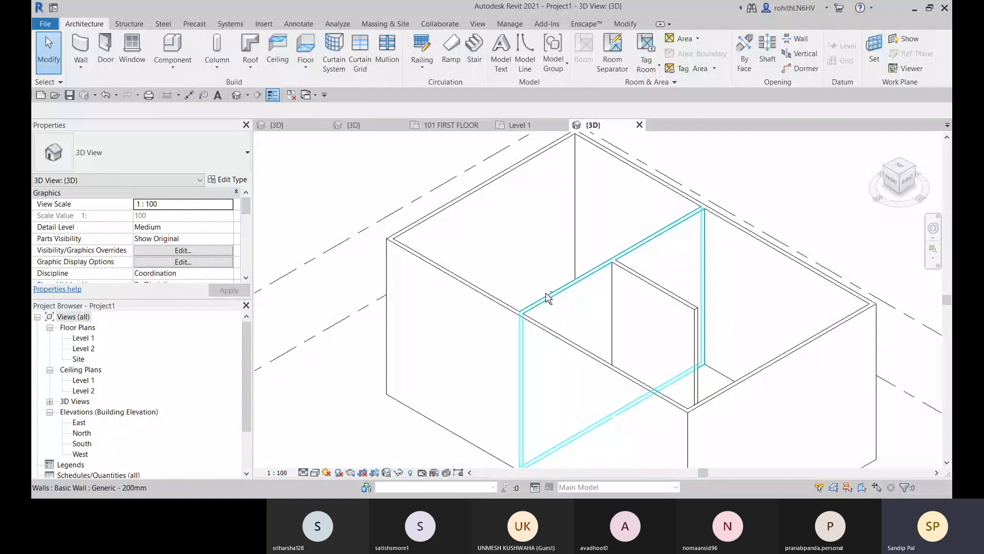
shift+middle_drag(531, 292, 410, 288)
click(521, 125)
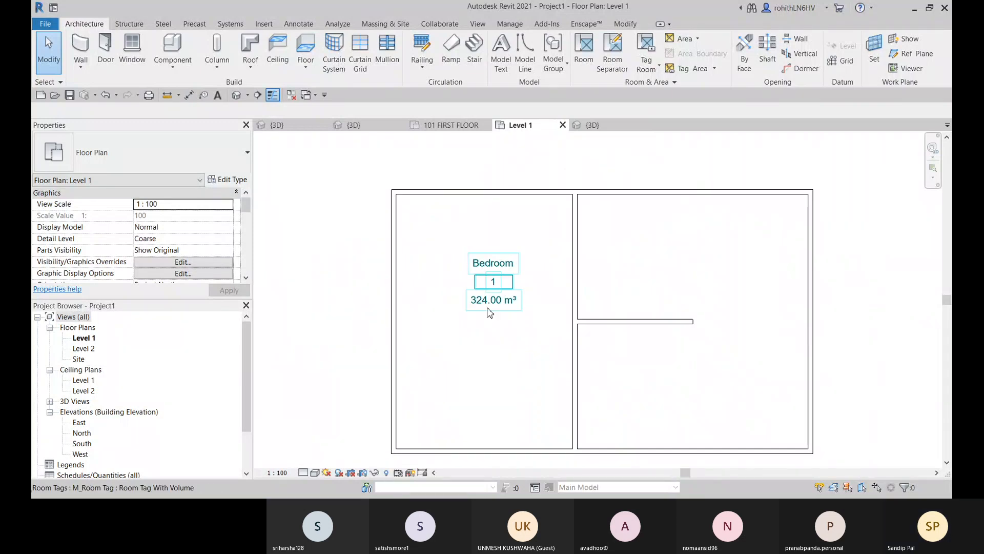
scroll(490, 313, down, 2)
click(552, 322)
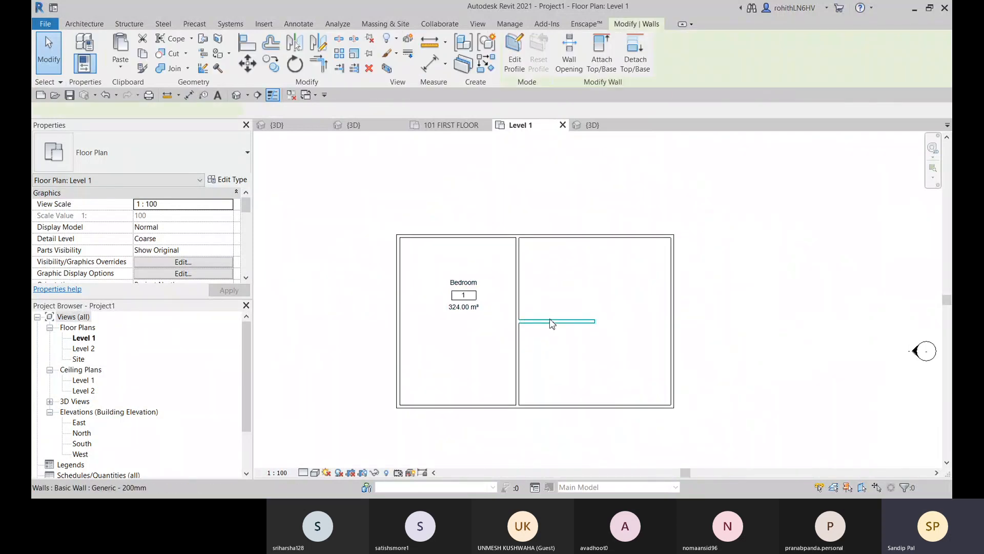
click(720, 322)
Start the Room command with Tag on Placement turned on, highlight the room-bounding elements, and dismiss the highlight.
click(586, 51)
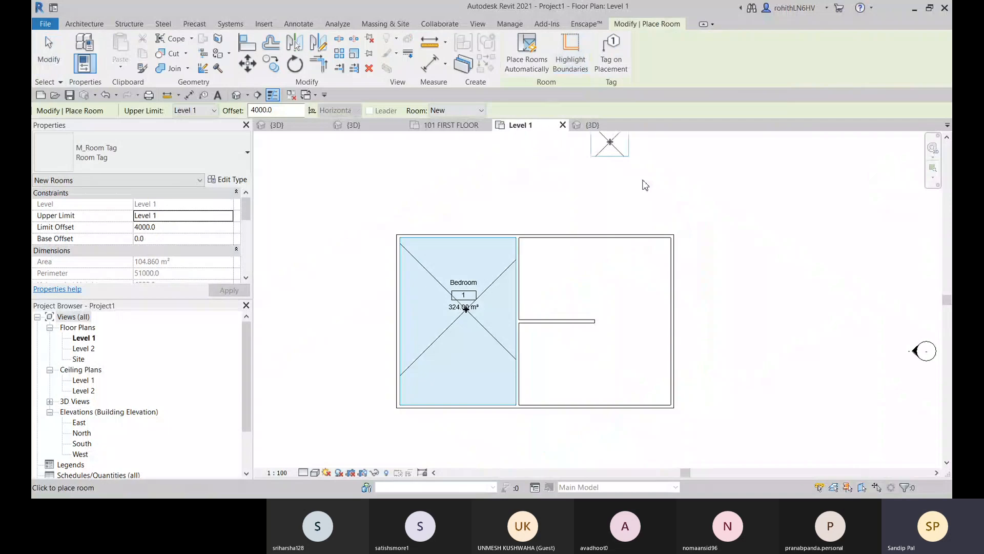
click(618, 67)
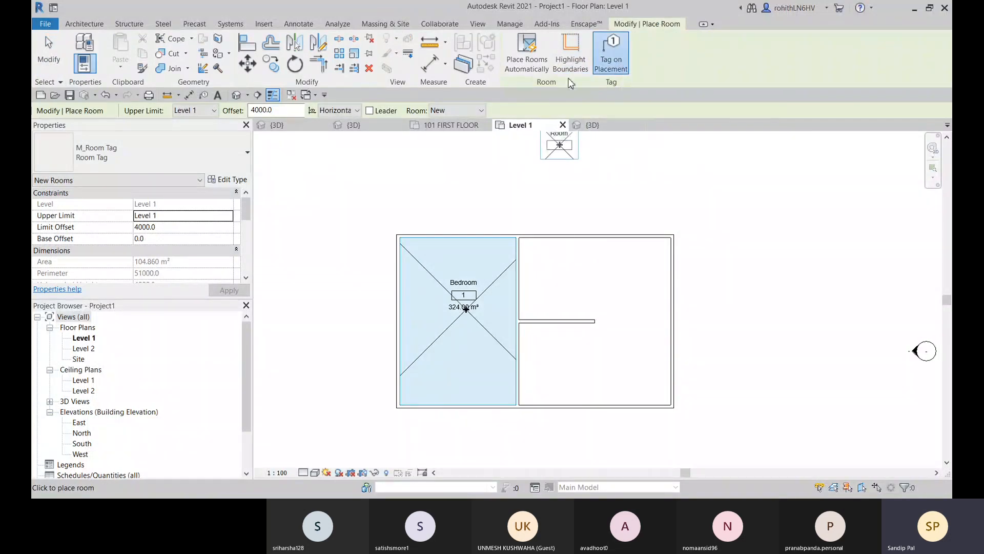
click(572, 66)
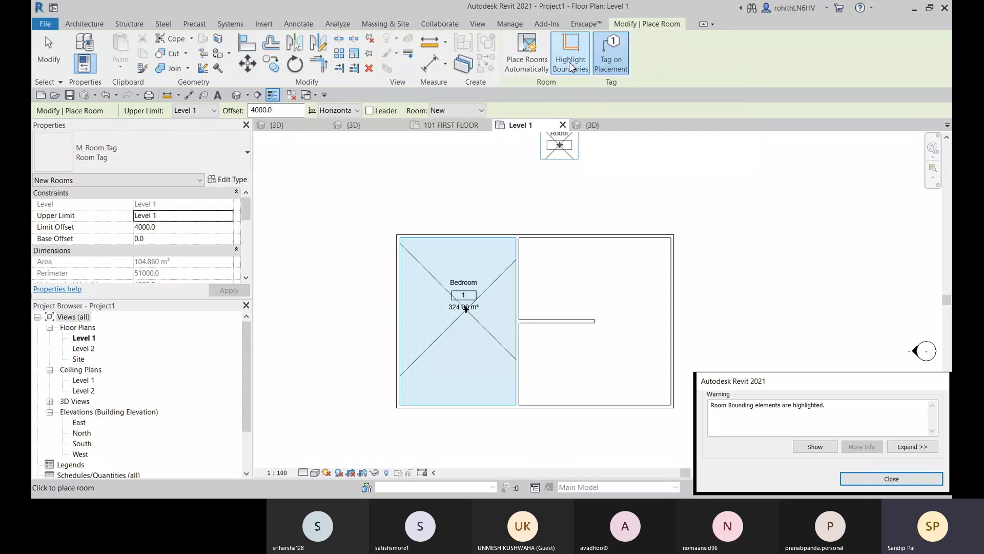
drag(731, 388, 572, 281)
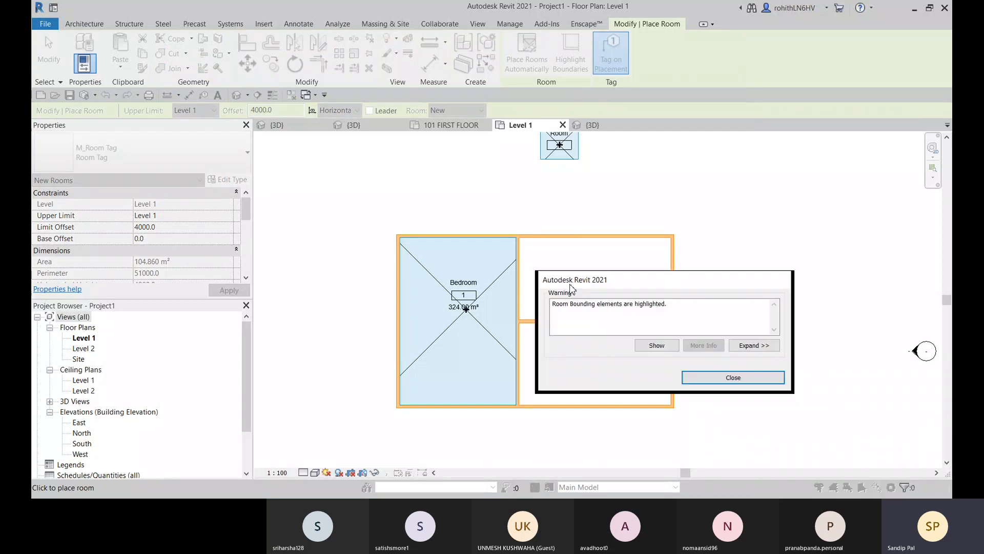
click(731, 372)
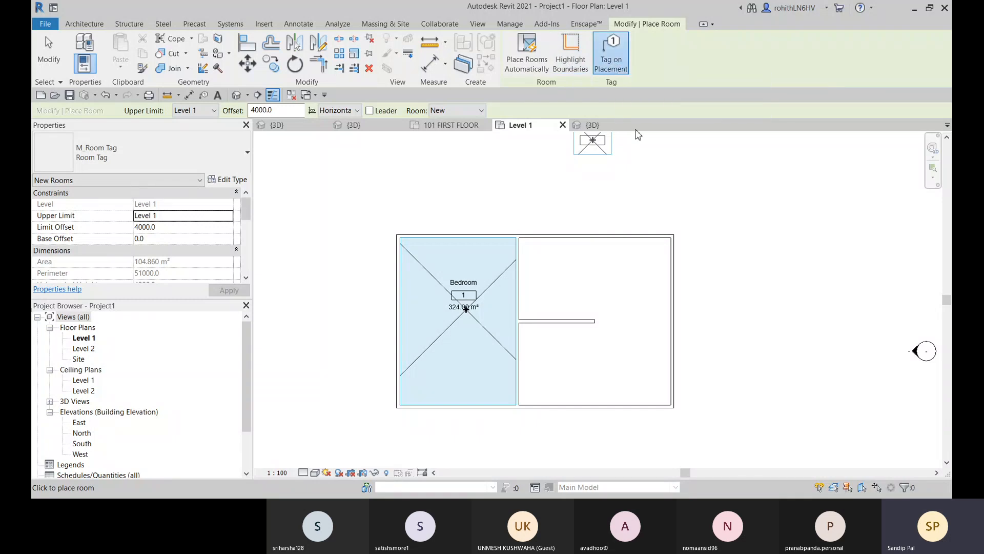
Preview a room in the undivided east space around the short partition wall, then cancel the placement.
scroll(611, 336, up, 2)
scroll(601, 291, up, 1)
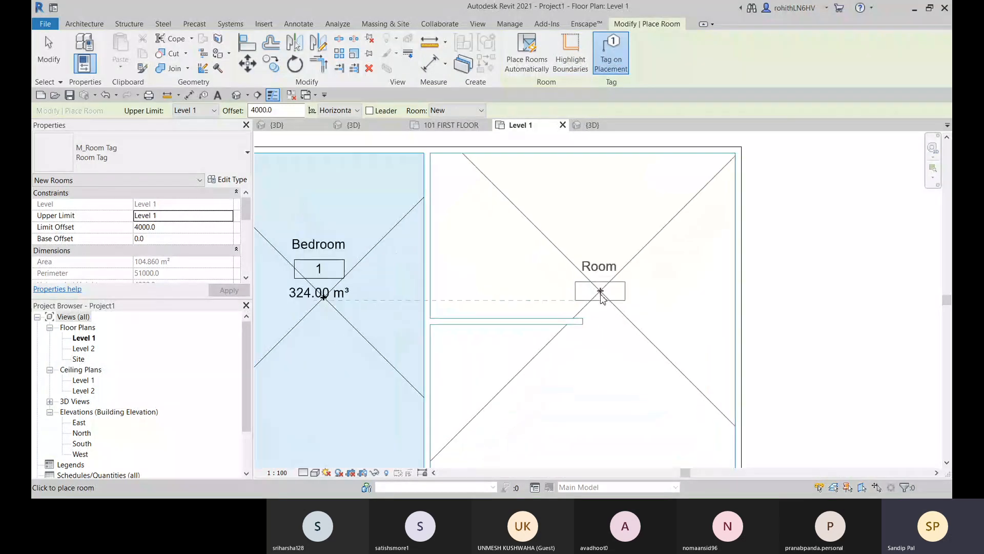
scroll(599, 293, down, 1)
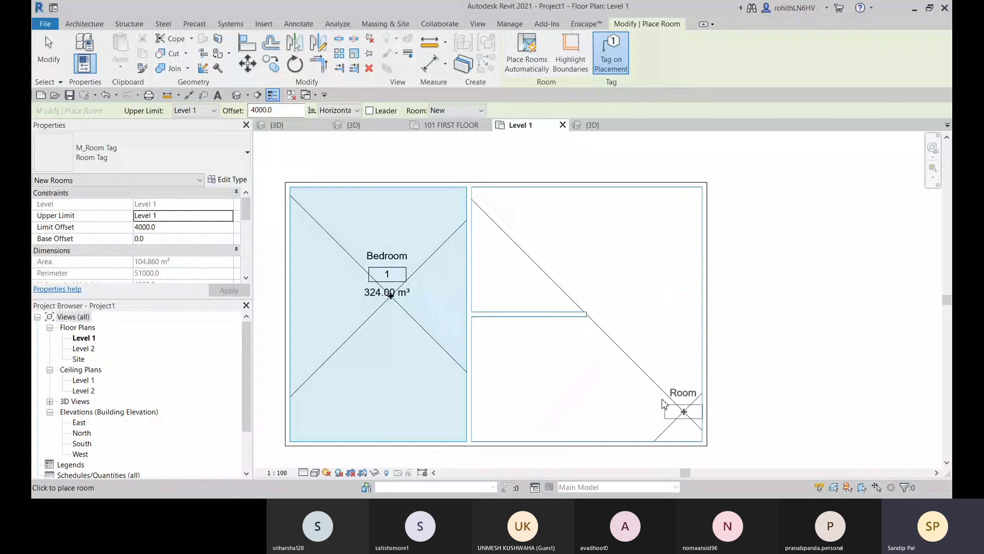
key(Escape)
key(Escape)
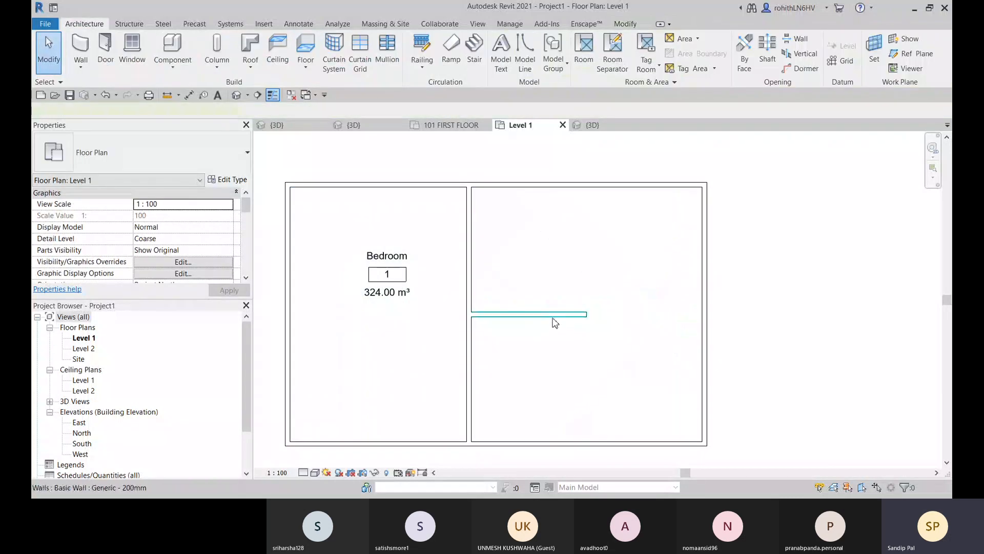
Stretch the free east end of the short partition wall to a length of 5200 mm and clear the selection.
click(555, 316)
mouse_move(596, 316)
mouse_down()
mouse_move(704, 314)
mouse_move(592, 314)
mouse_up()
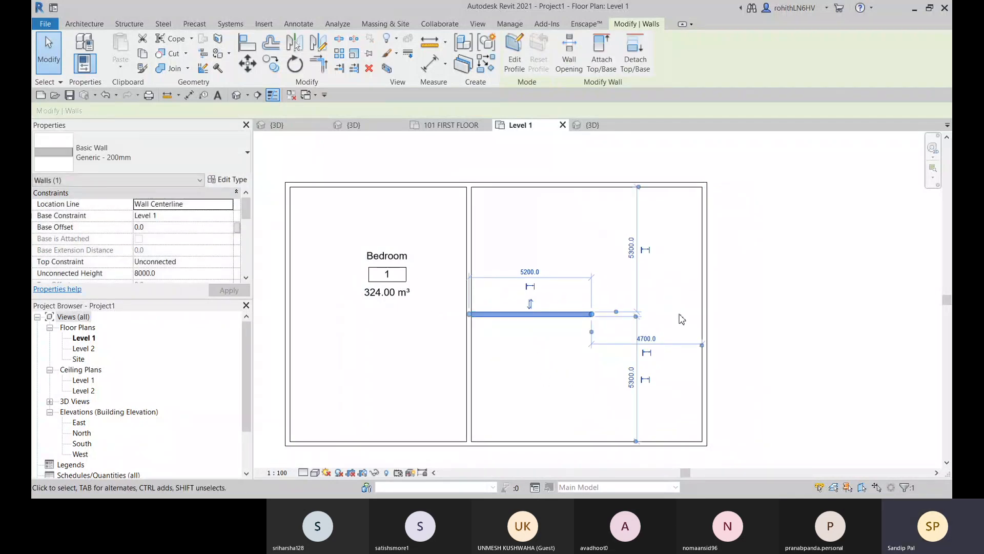
click(578, 376)
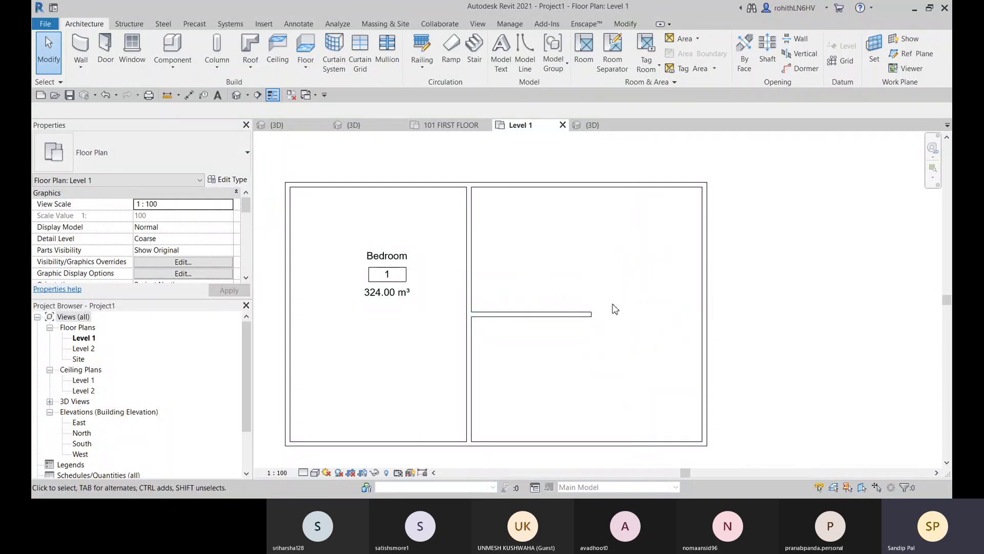
Draw a 4700 mm horizontal room separation line from the partition wall's free end to the east exterior wall.
click(612, 70)
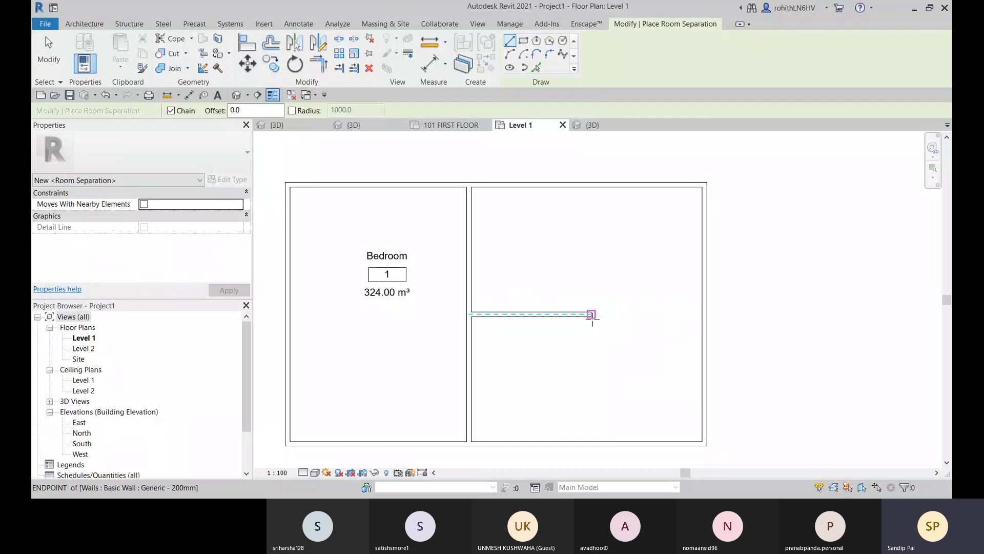
click(591, 314)
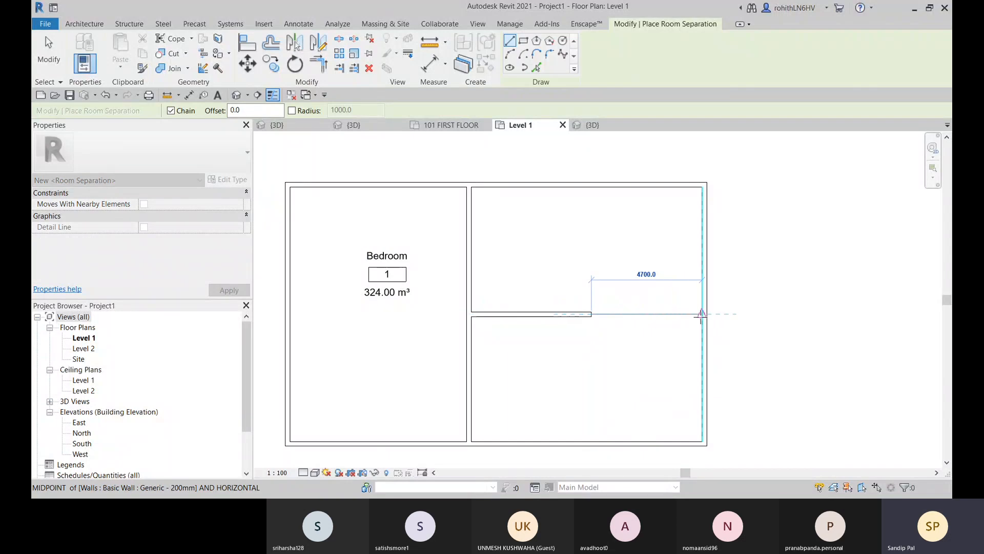
click(701, 314)
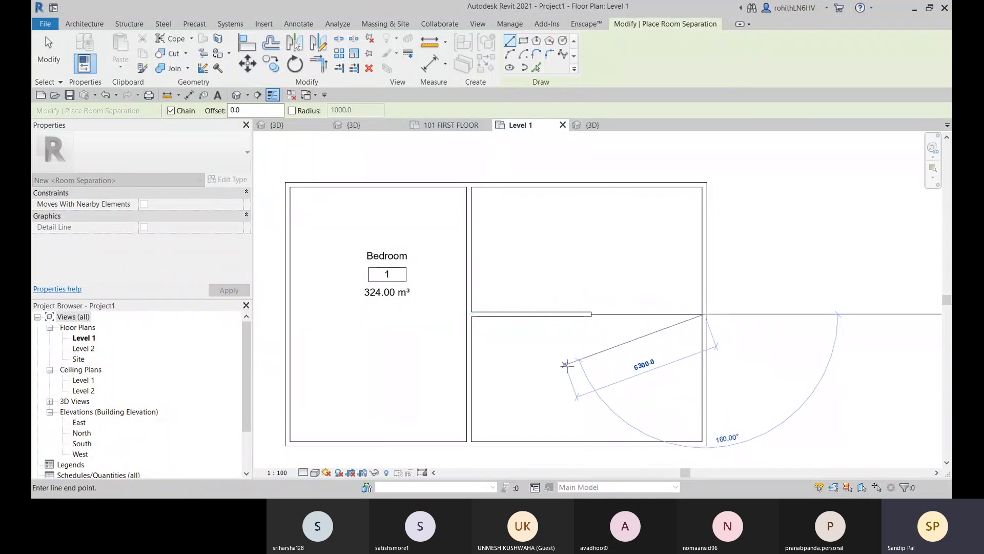
key(Escape)
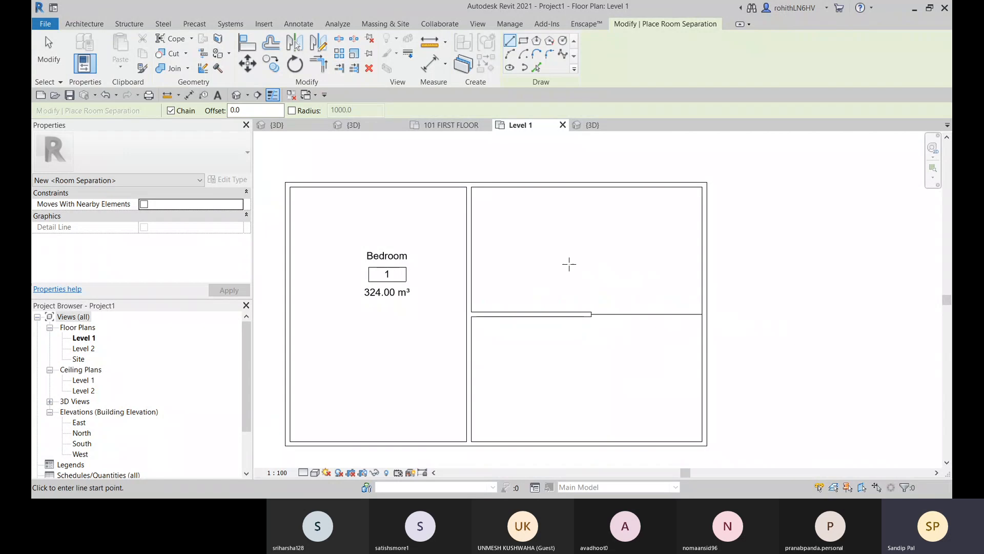
key(Escape)
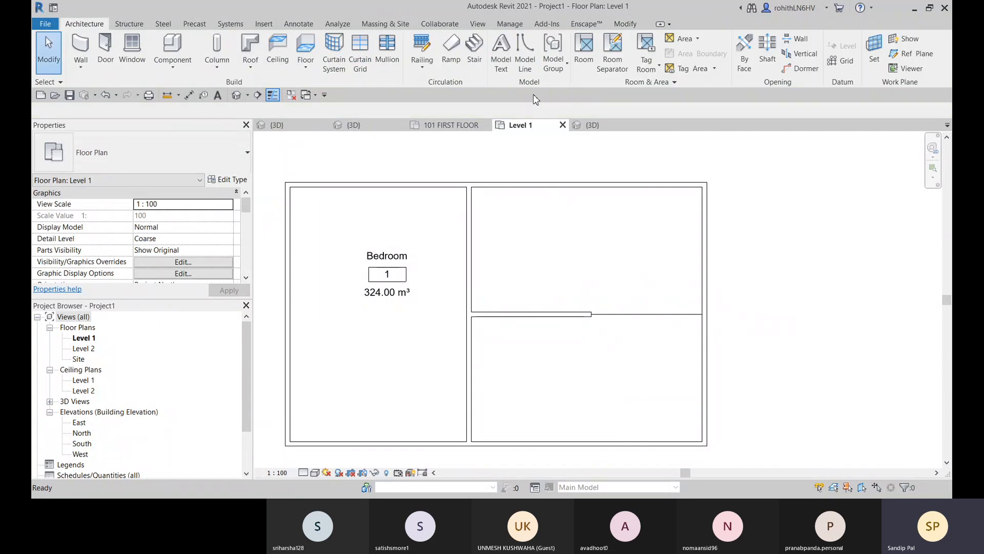
Place tagged rooms in the north and south parts of the east space, on either side of the room separation line.
click(584, 51)
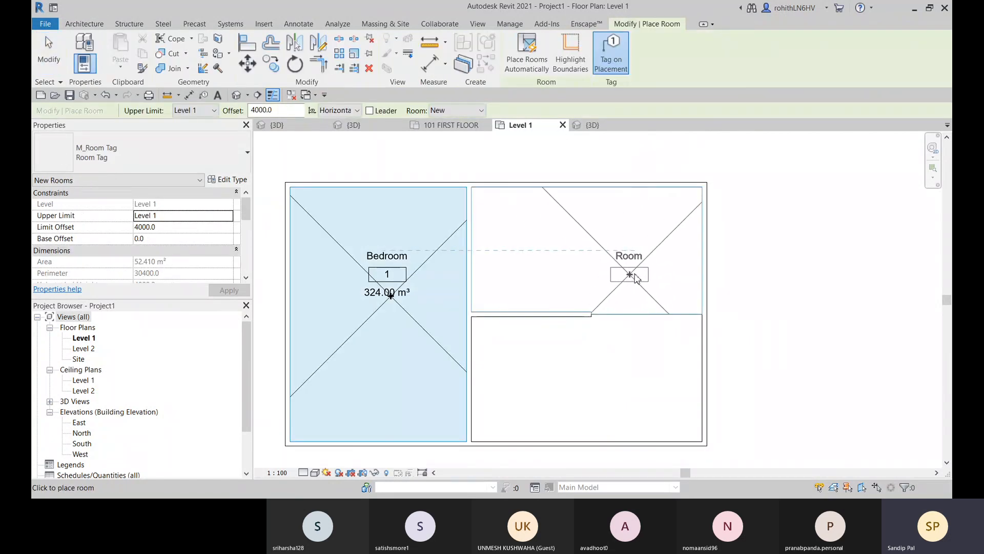
click(605, 275)
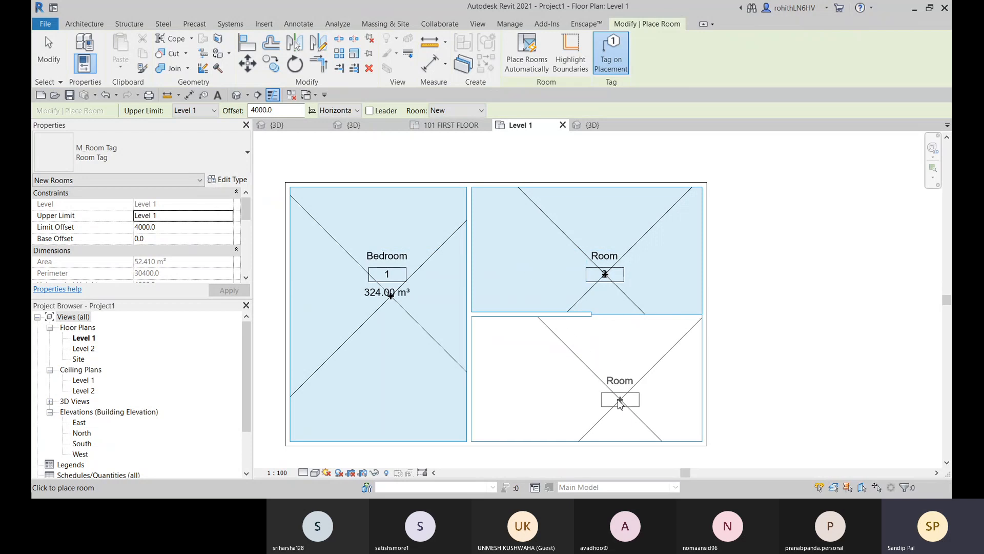
click(589, 395)
key(Escape)
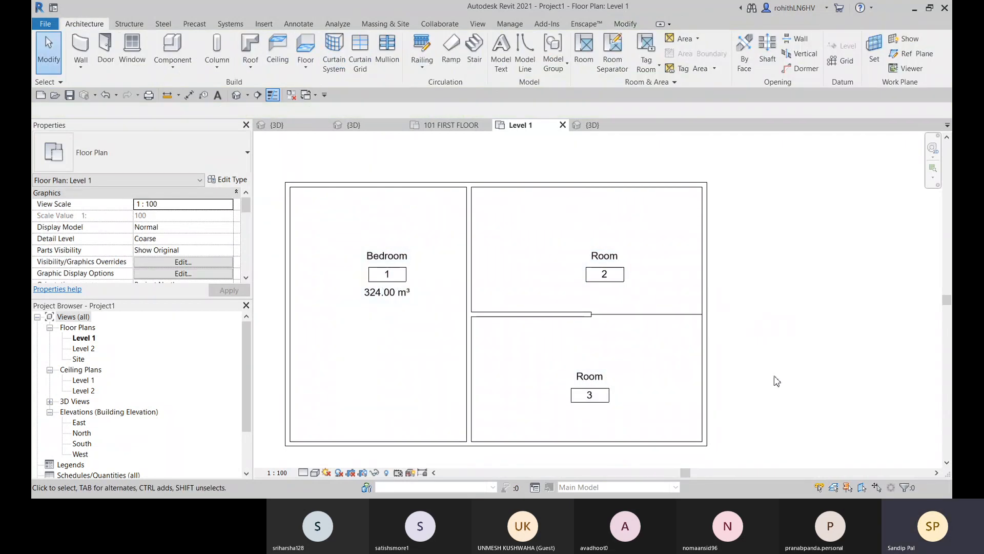
Select the room separation line, view its options for hiding in the view, and clear the selection.
click(632, 322)
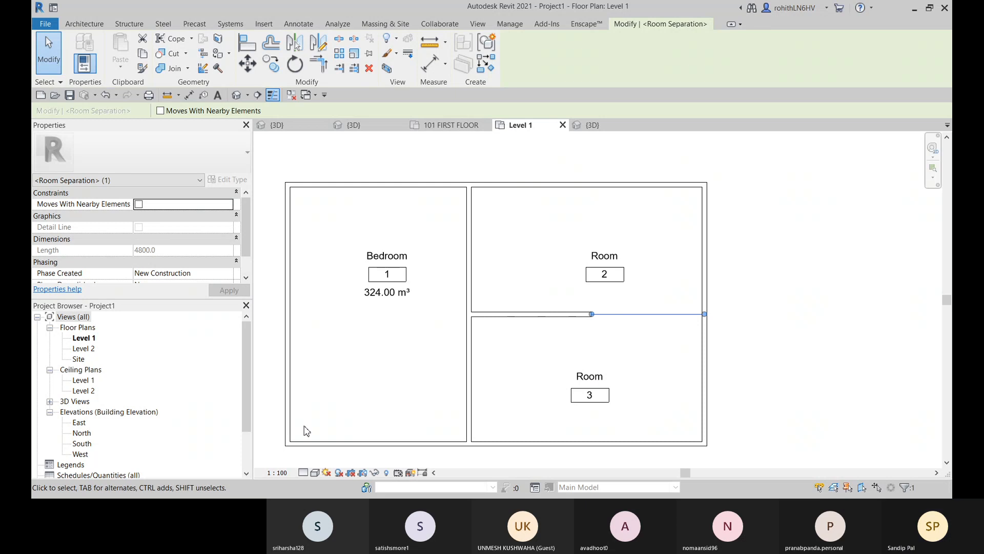
click(390, 39)
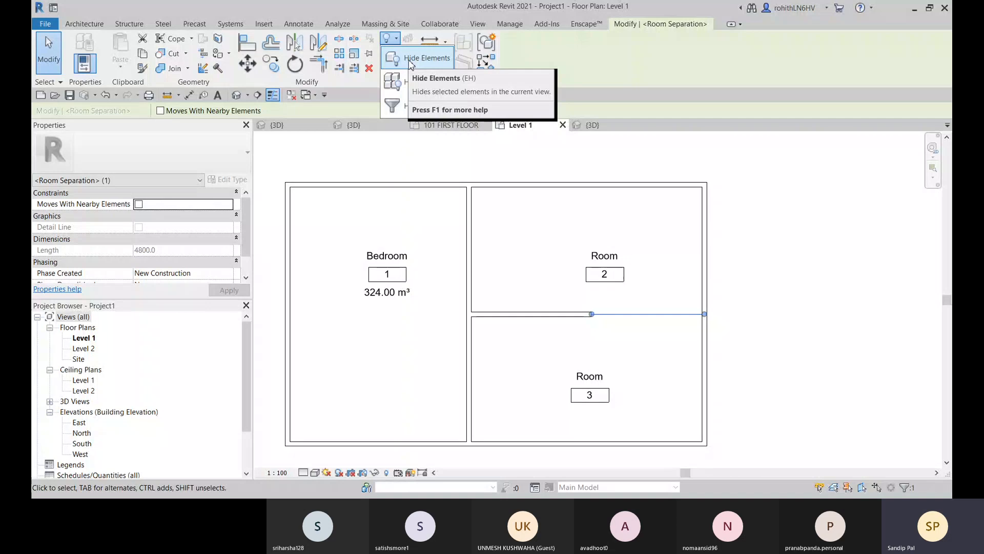
click(316, 155)
Open the Visibility/Graphic Overrides of the Level 1 floor plan and display its annotation categories.
scroll(173, 226, down, 3)
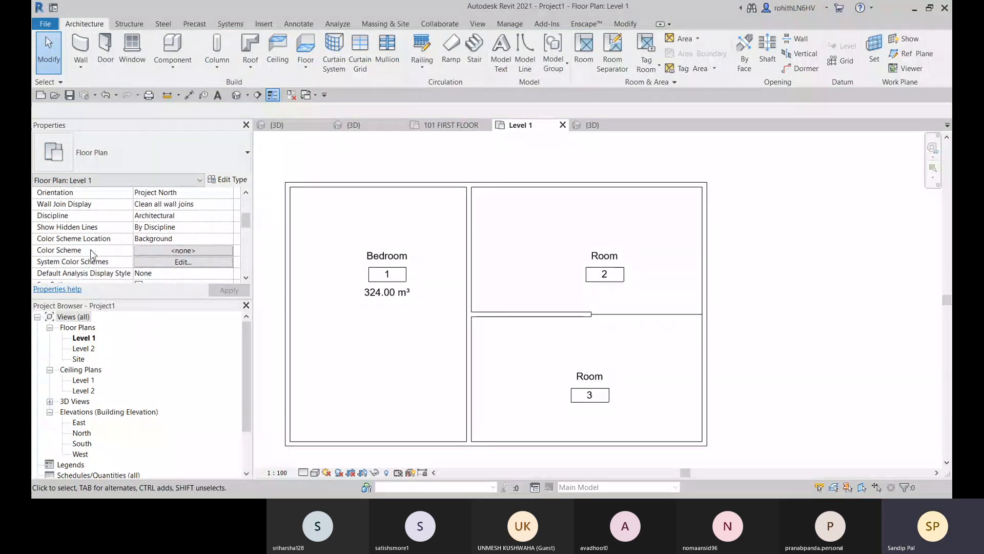
scroll(124, 254, up, 2)
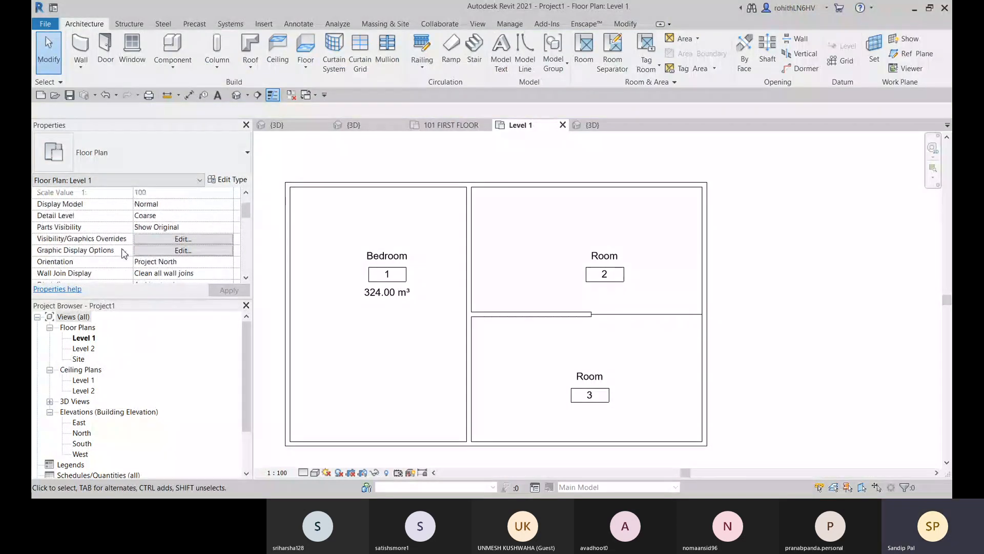
click(174, 239)
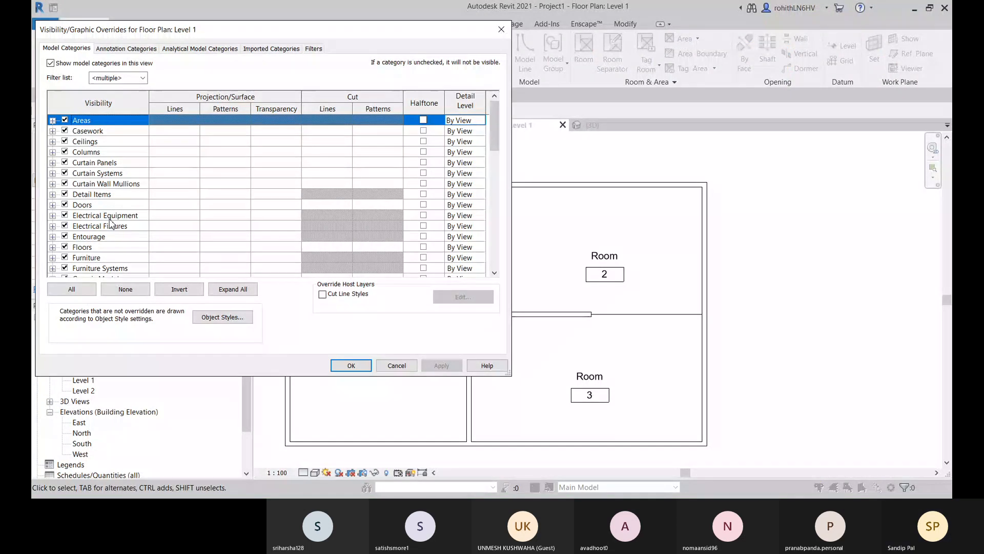
click(113, 49)
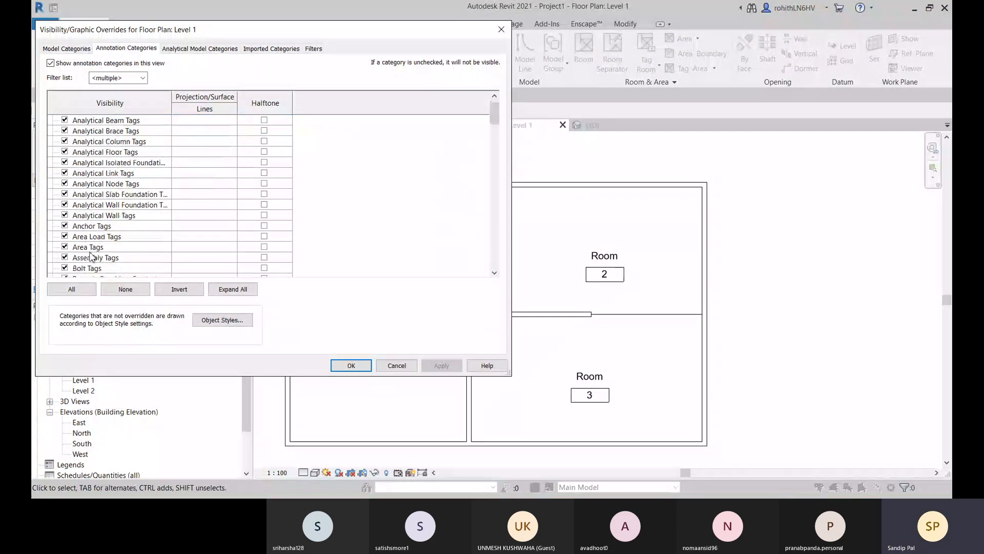
Look through the full list of annotation categories for one that controls the room separation line.
scroll(90, 255, down, 7)
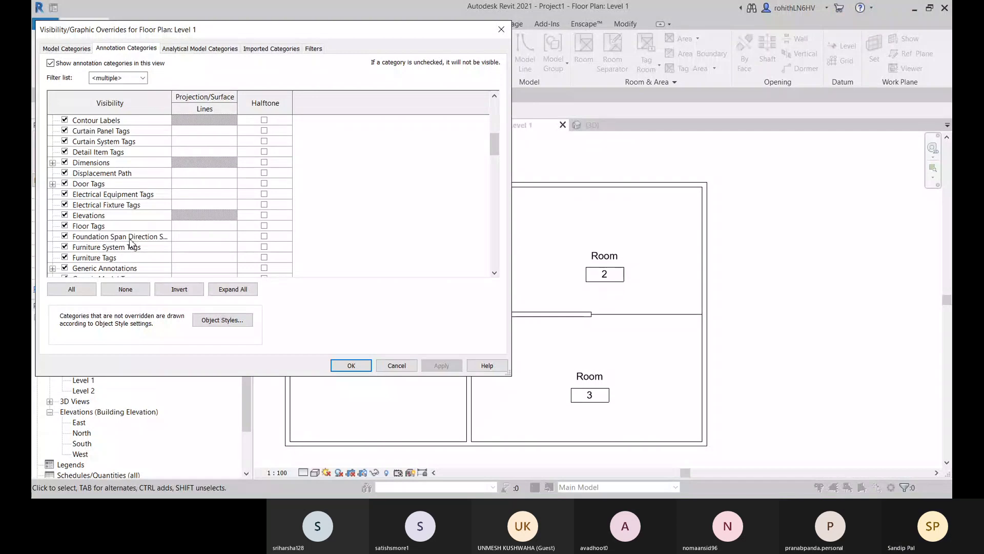
scroll(131, 243, down, 3)
scroll(129, 242, down, 5)
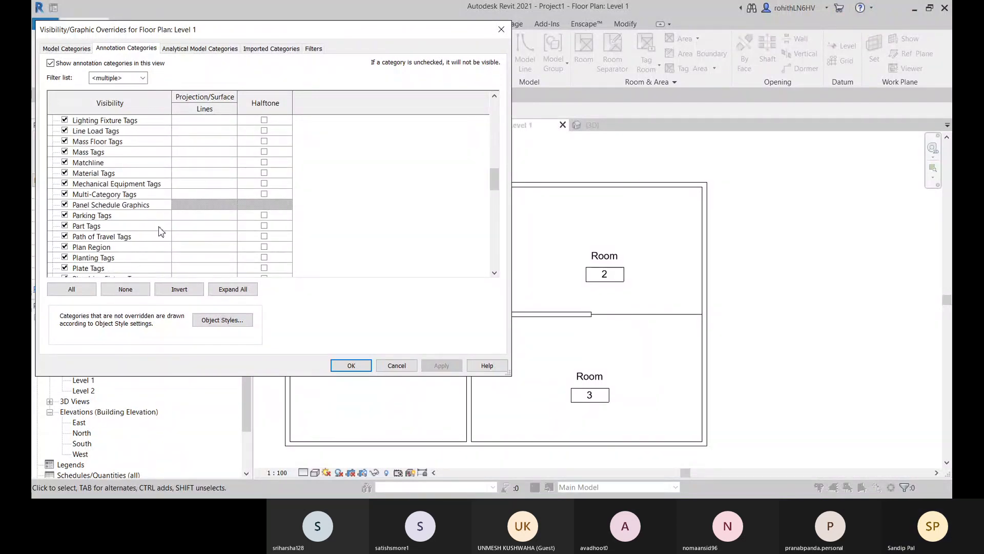
scroll(143, 223, down, 5)
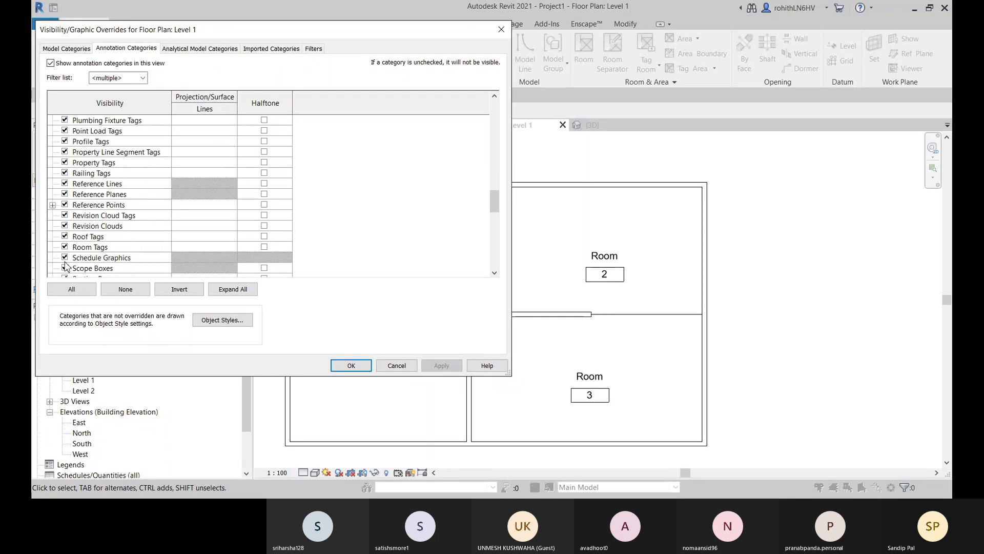
scroll(108, 256, down, 1)
scroll(127, 253, down, 1)
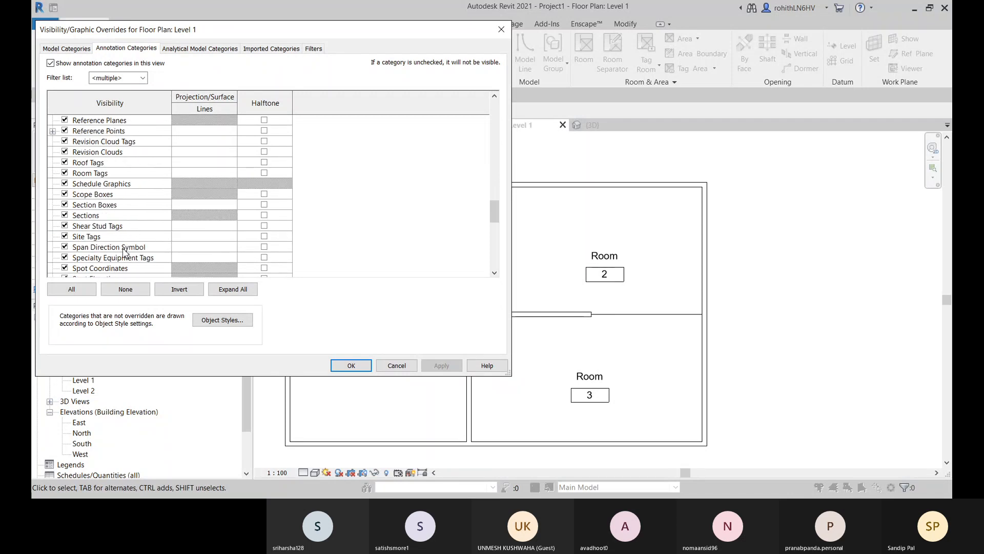
scroll(118, 253, down, 1)
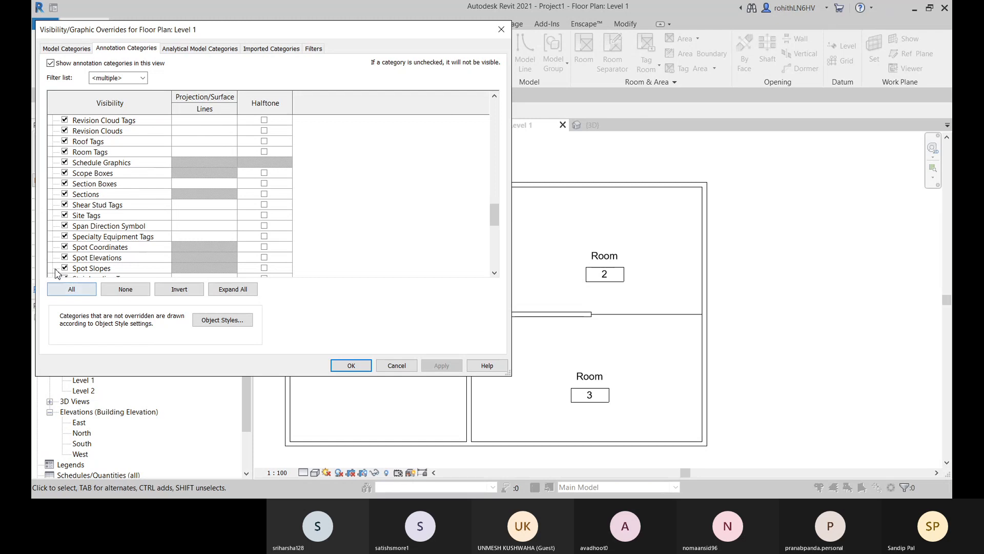
scroll(102, 265, down, 1)
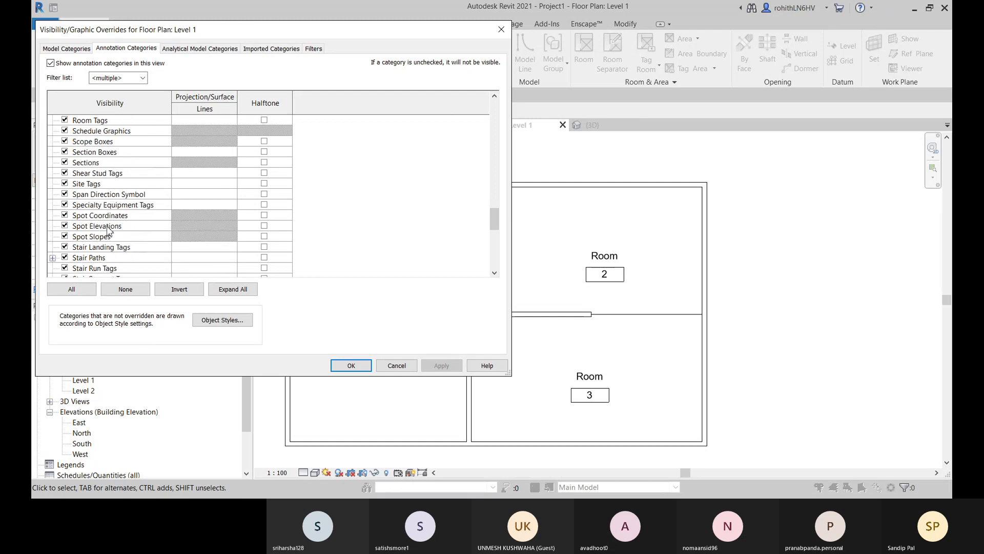
scroll(98, 272, down, 1)
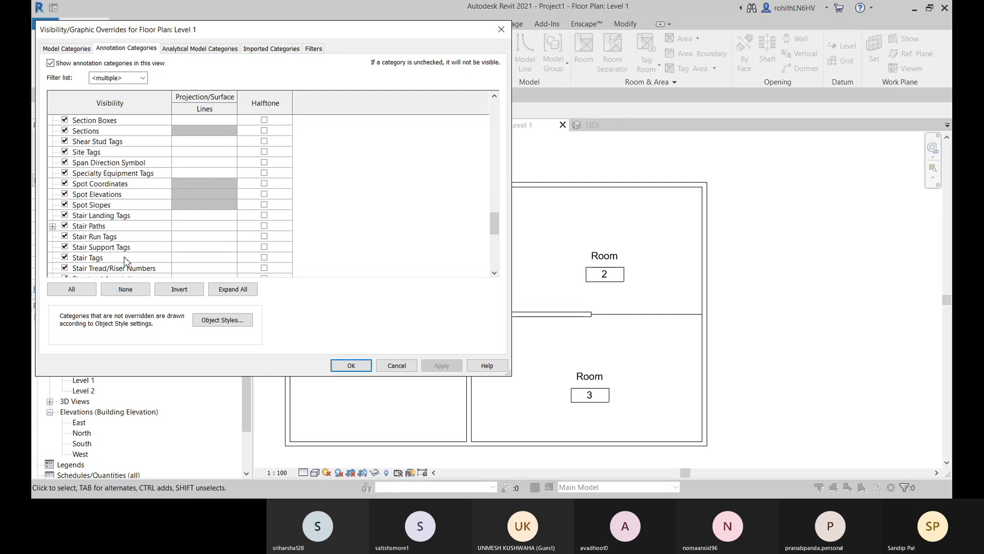
scroll(125, 261, down, 5)
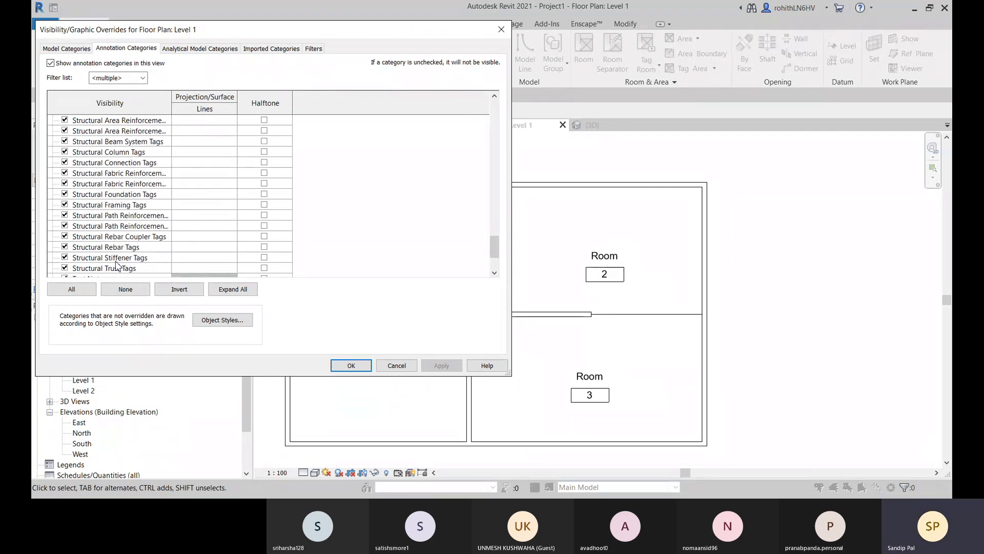
scroll(116, 266, down, 3)
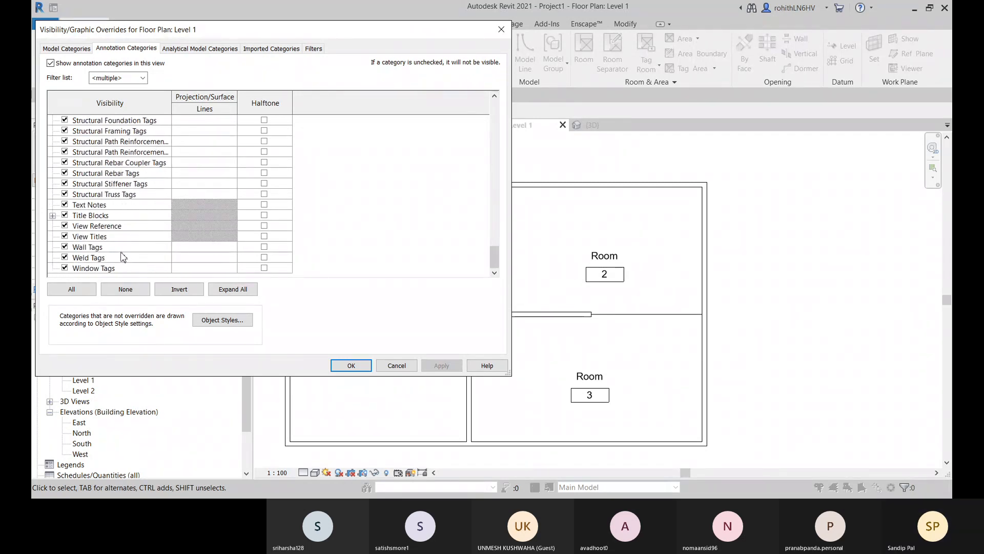
scroll(123, 257, up, 10)
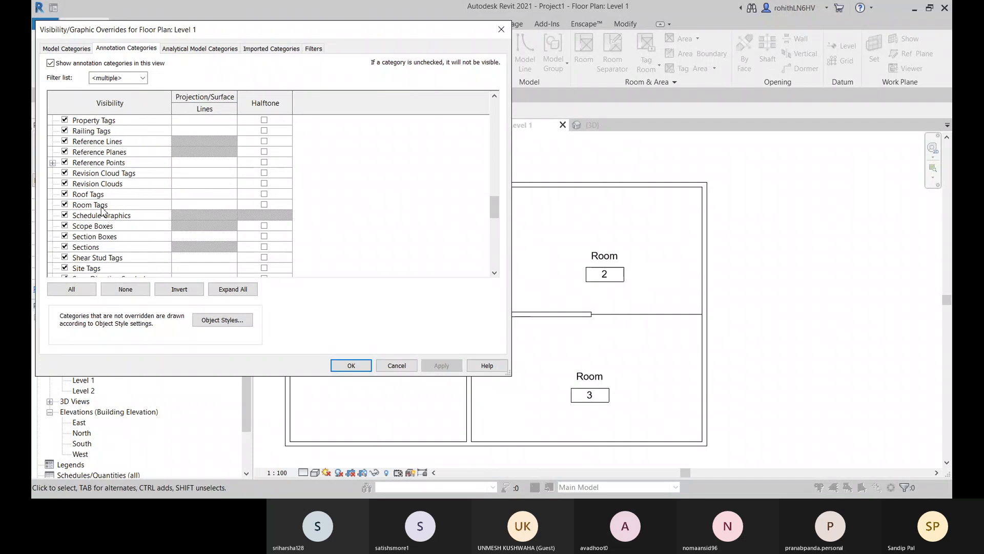
scroll(102, 211, up, 7)
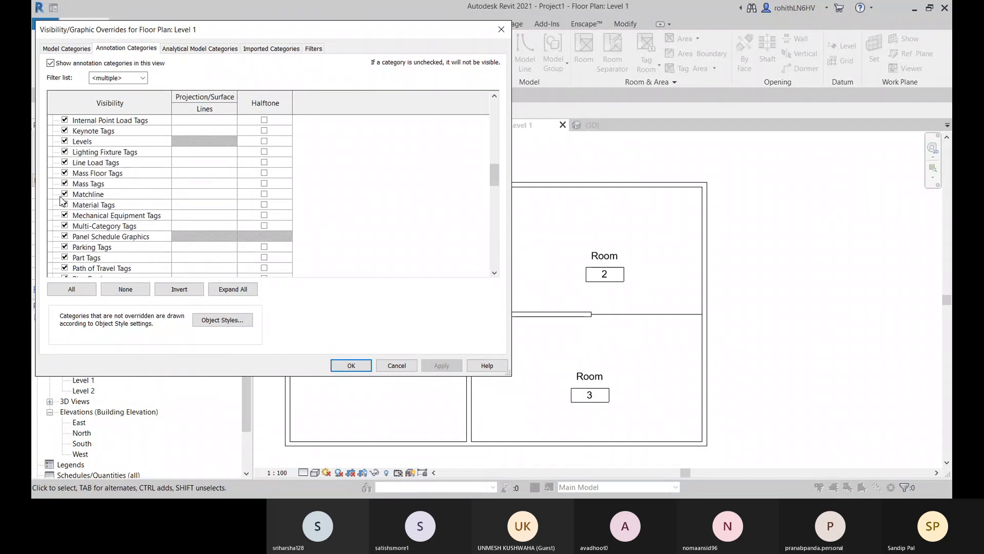
scroll(68, 175, up, 1)
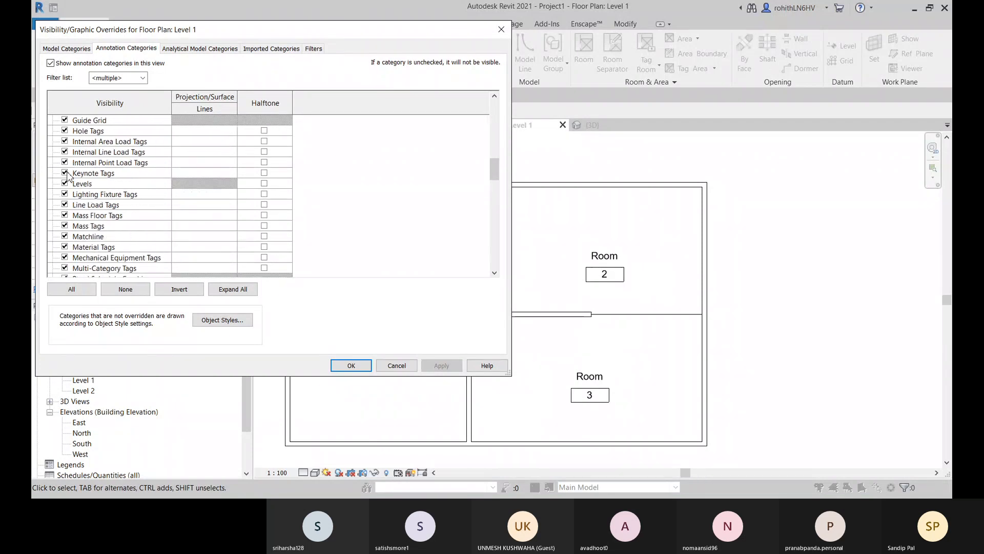
scroll(73, 205, up, 2)
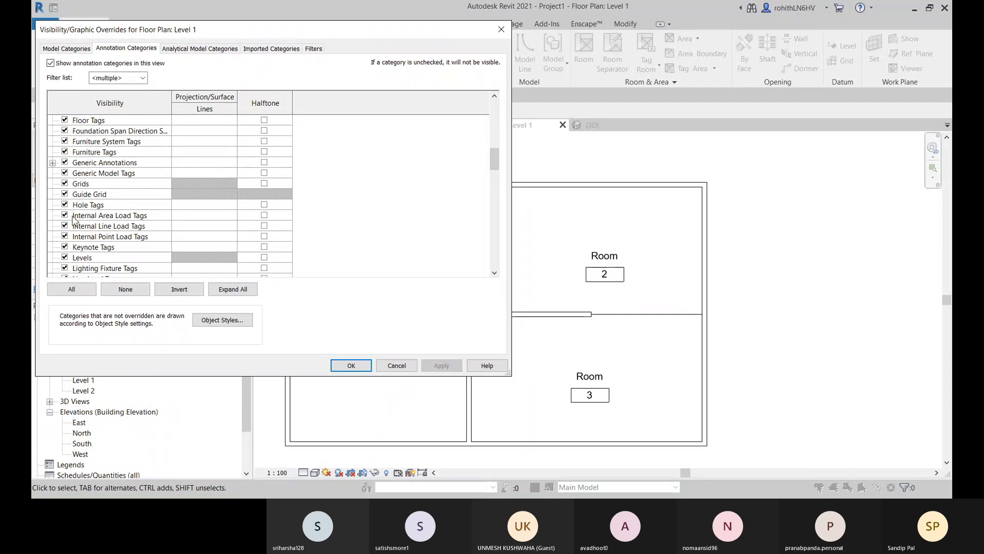
scroll(74, 220, up, 2)
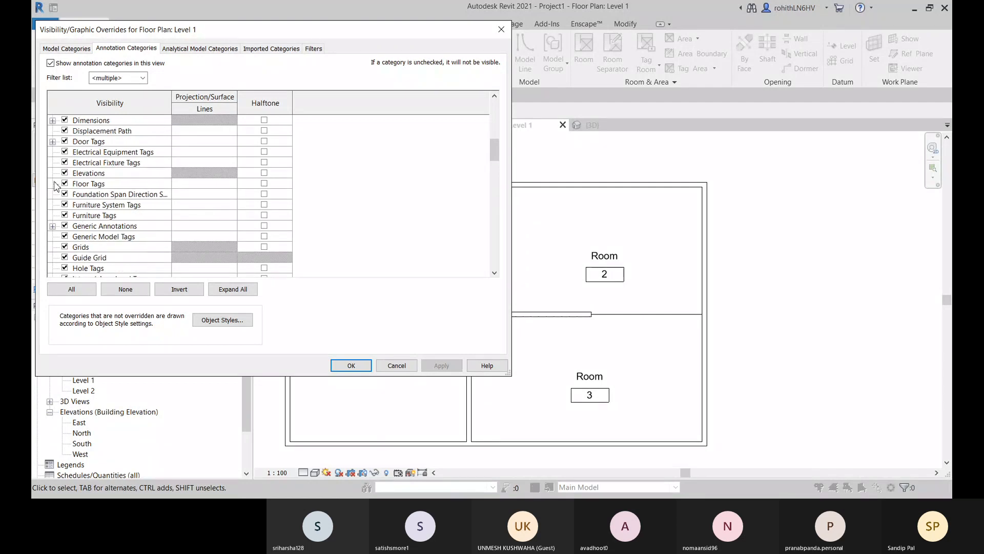
scroll(57, 183, up, 1)
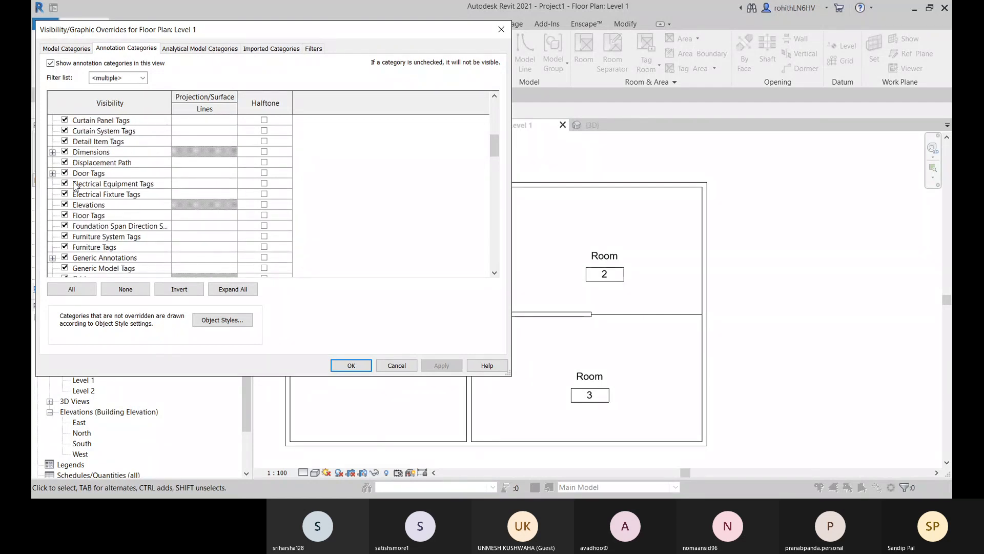
scroll(74, 186, up, 2)
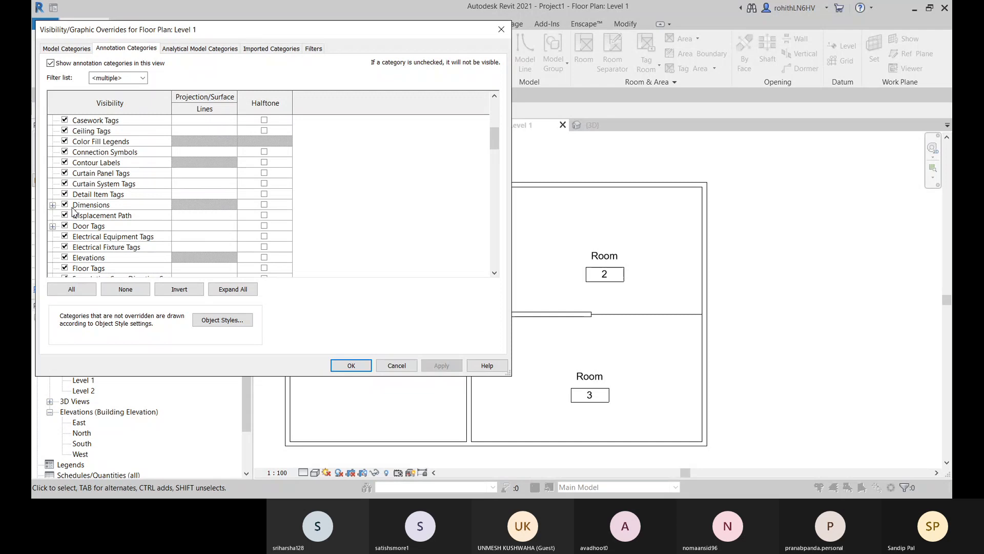
scroll(79, 185, up, 1)
scroll(79, 180, up, 1)
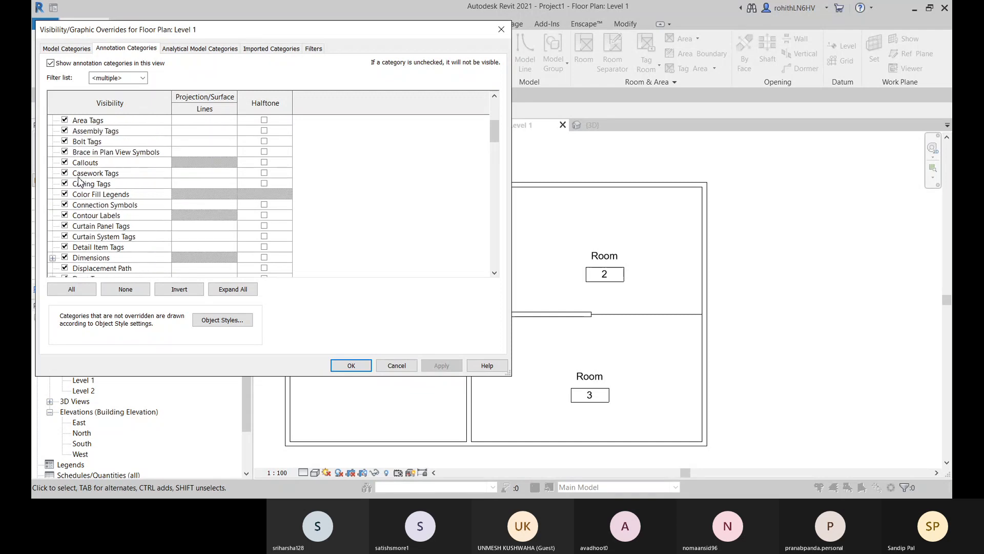
scroll(77, 191, up, 3)
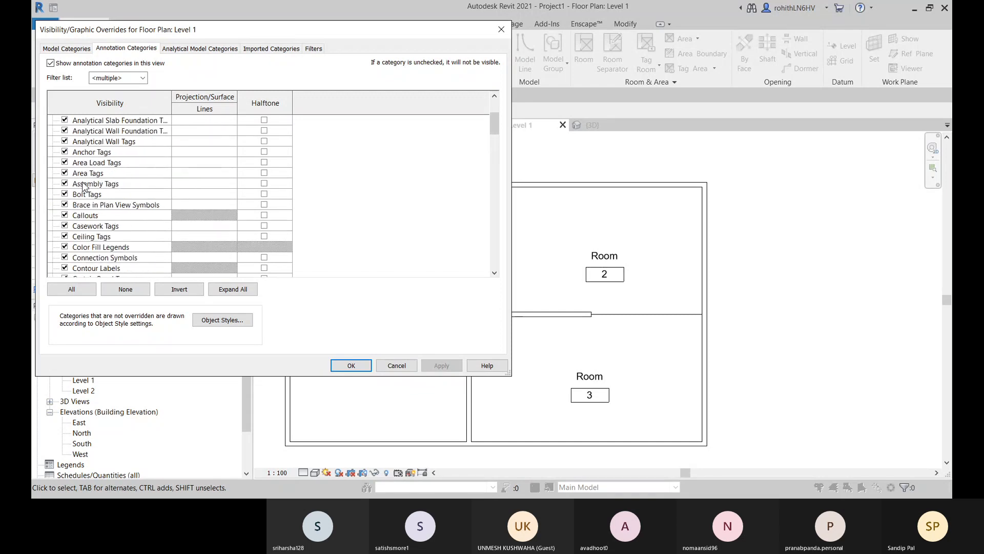
scroll(55, 191, up, 2)
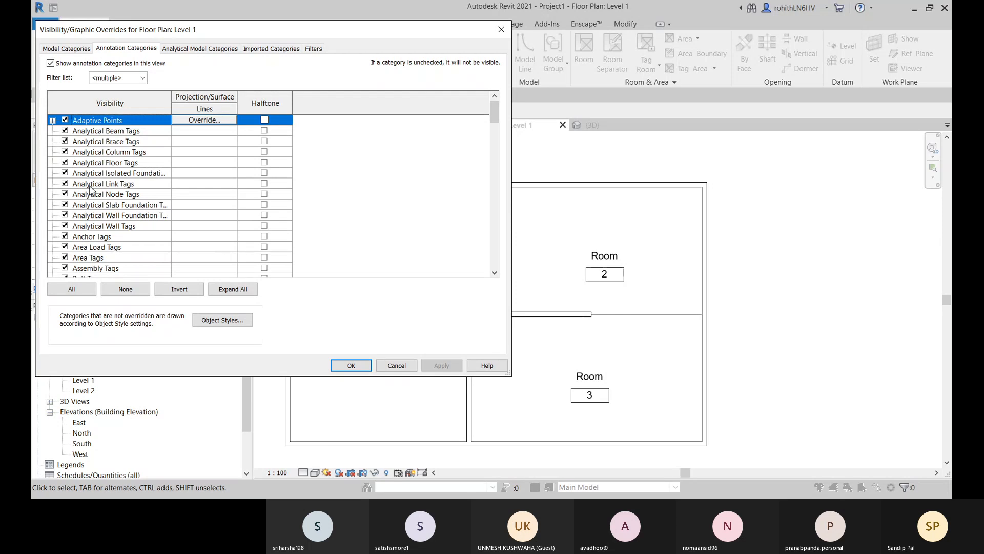
In the model categories, inspect the Rooms subcategories and turn on Interior Fill.
click(66, 48)
scroll(89, 257, down, 5)
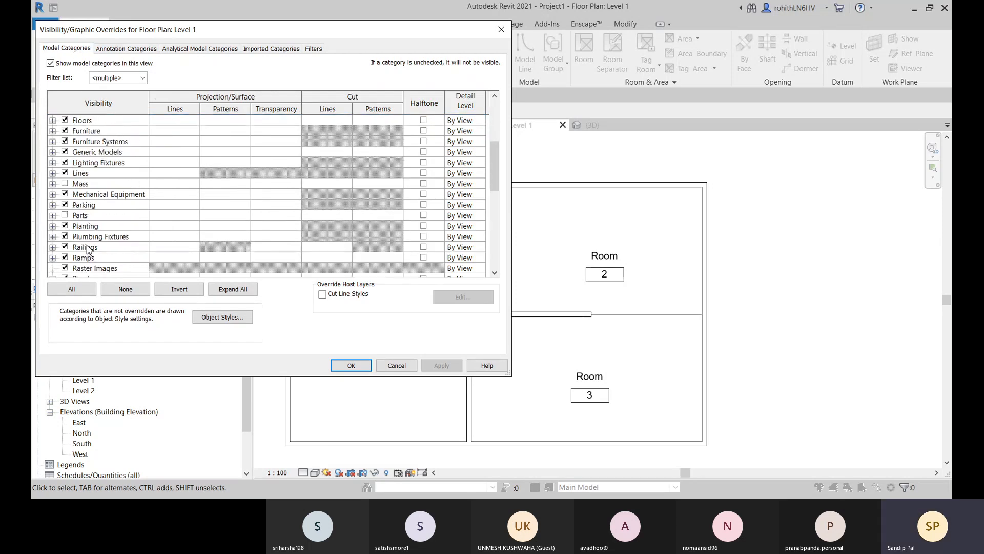
scroll(77, 247, down, 1)
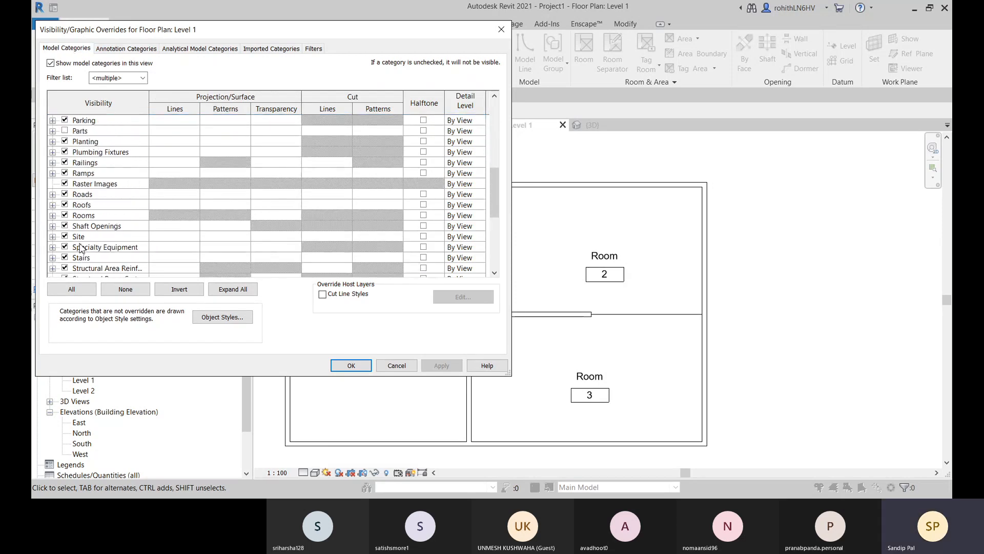
click(54, 216)
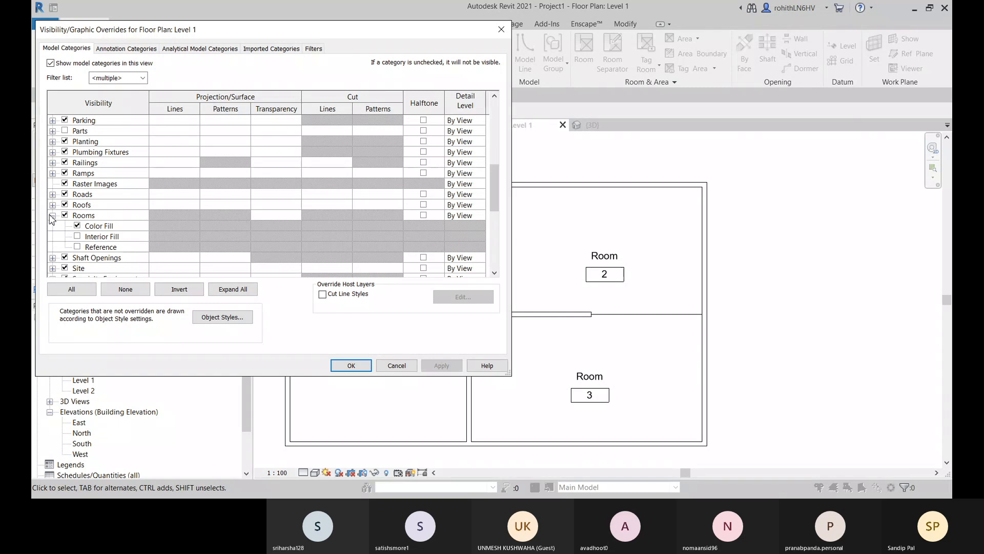
click(53, 215)
click(53, 216)
click(77, 236)
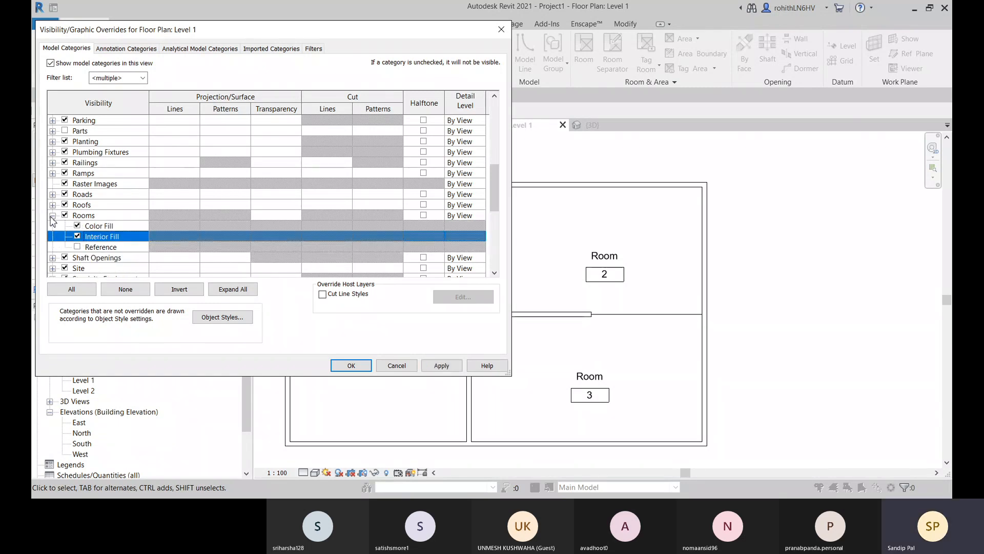
click(52, 216)
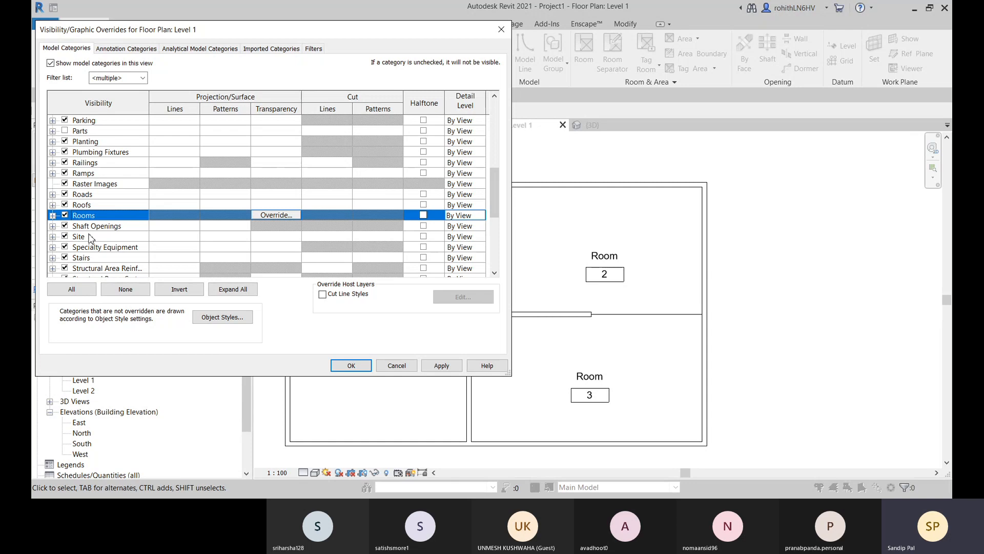
Turn off the Room Separation line subcategory under Lines, then apply the overrides to the floor plan.
scroll(90, 238, down, 1)
scroll(108, 230, down, 4)
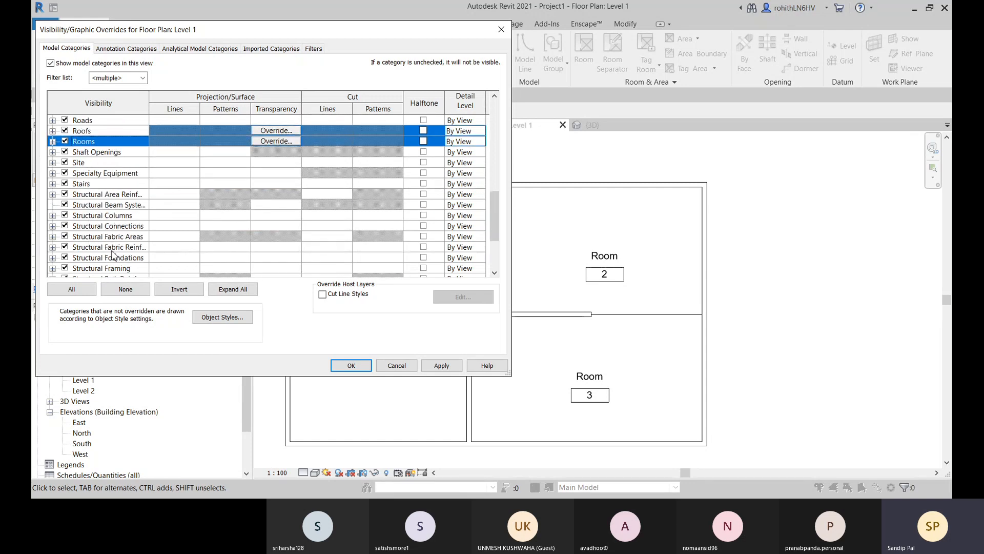
scroll(111, 253, up, 4)
scroll(105, 241, up, 3)
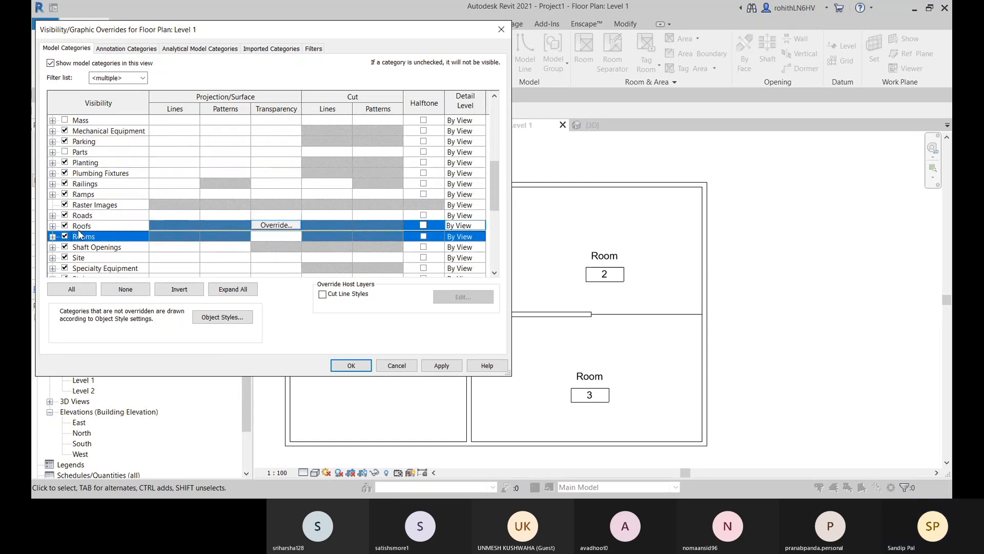
click(53, 155)
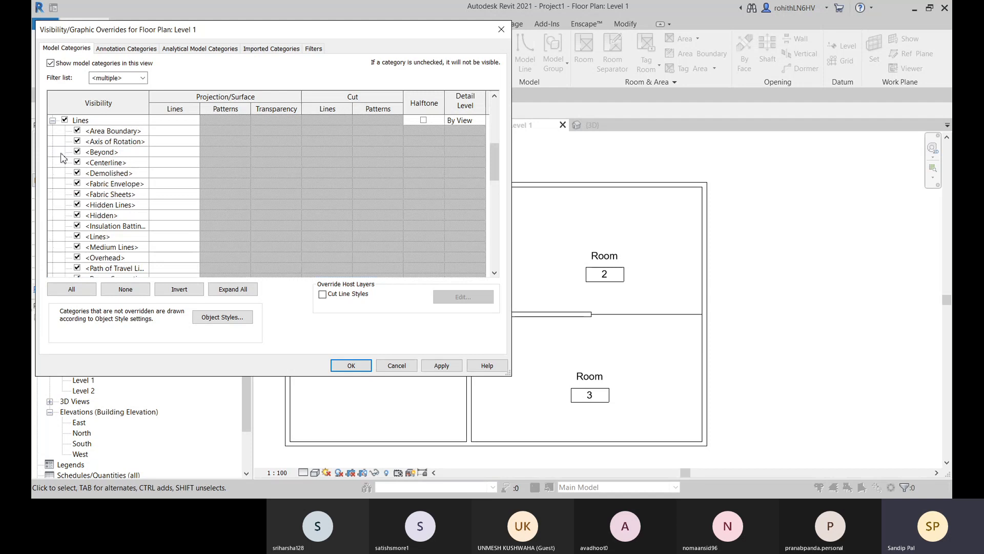
scroll(117, 254, down, 1)
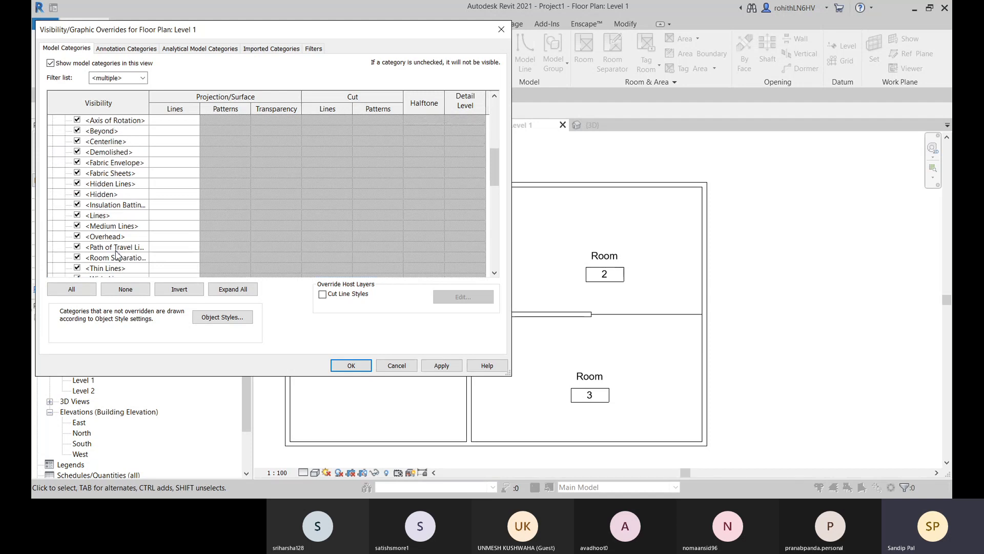
scroll(118, 251, down, 2)
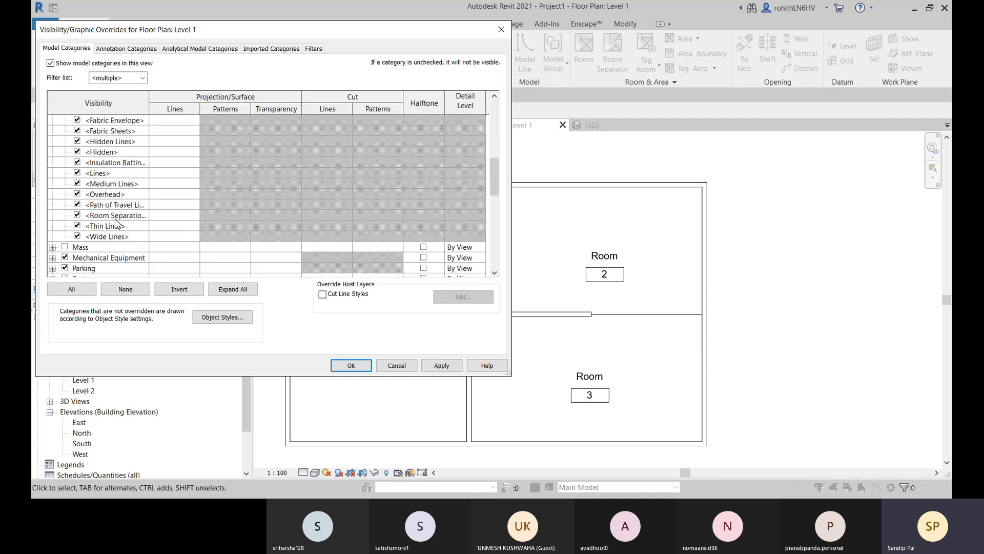
click(78, 215)
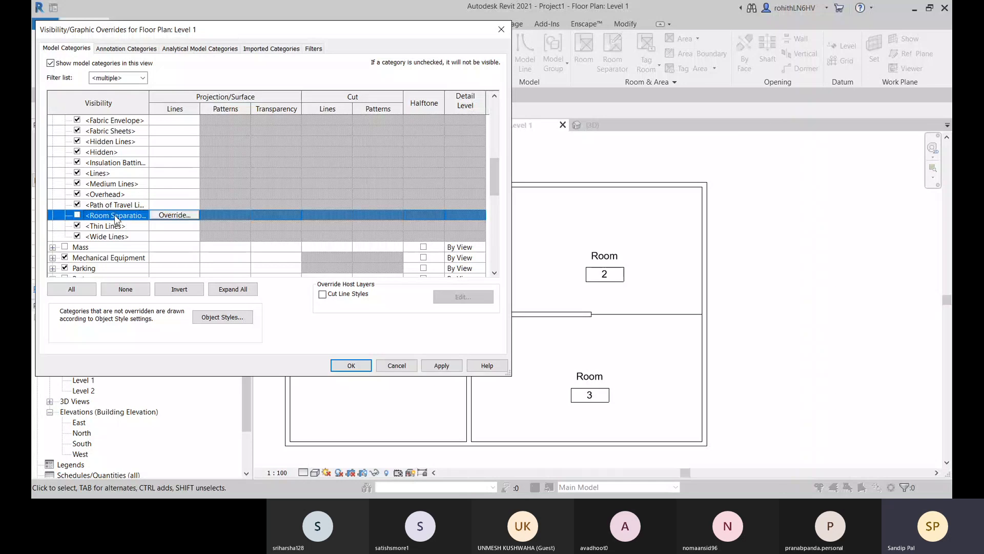
click(441, 366)
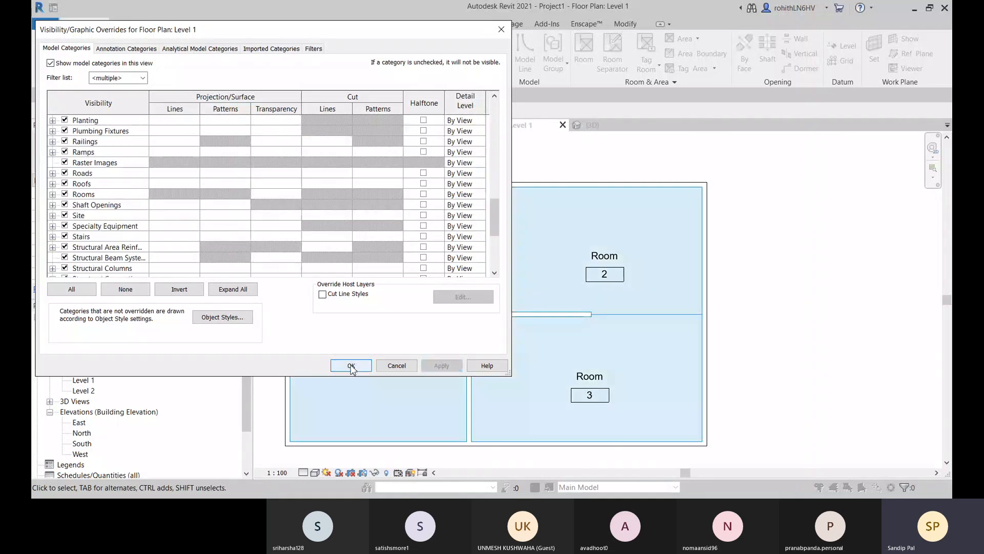
click(352, 365)
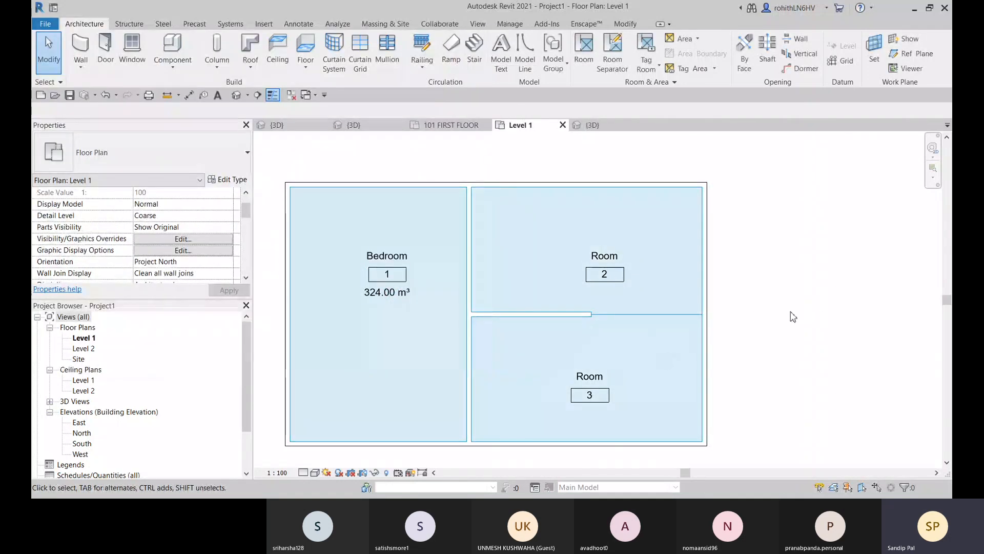
Select rooms 2 and 3 one at a time to inspect their extents and properties, then clear the selection.
click(646, 320)
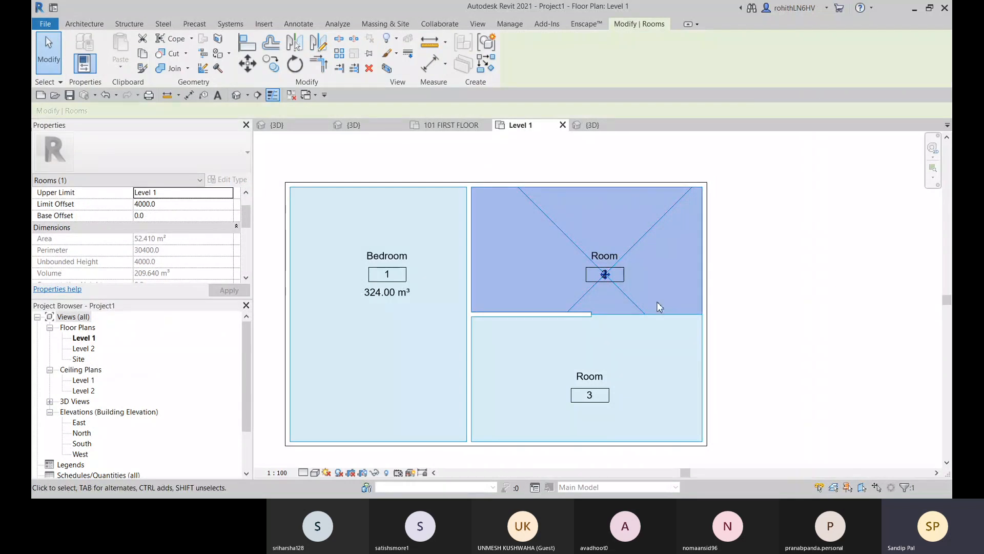
key(Escape)
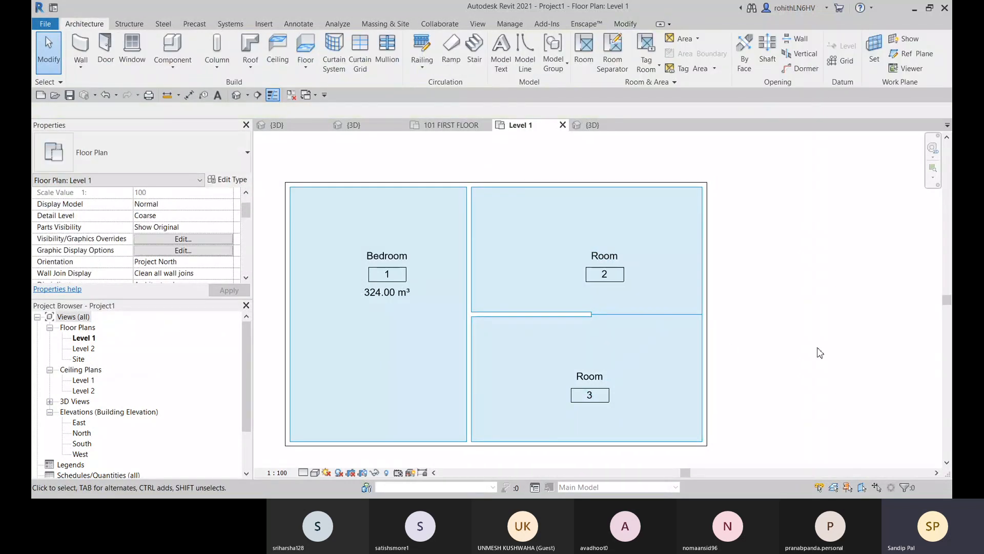
click(627, 368)
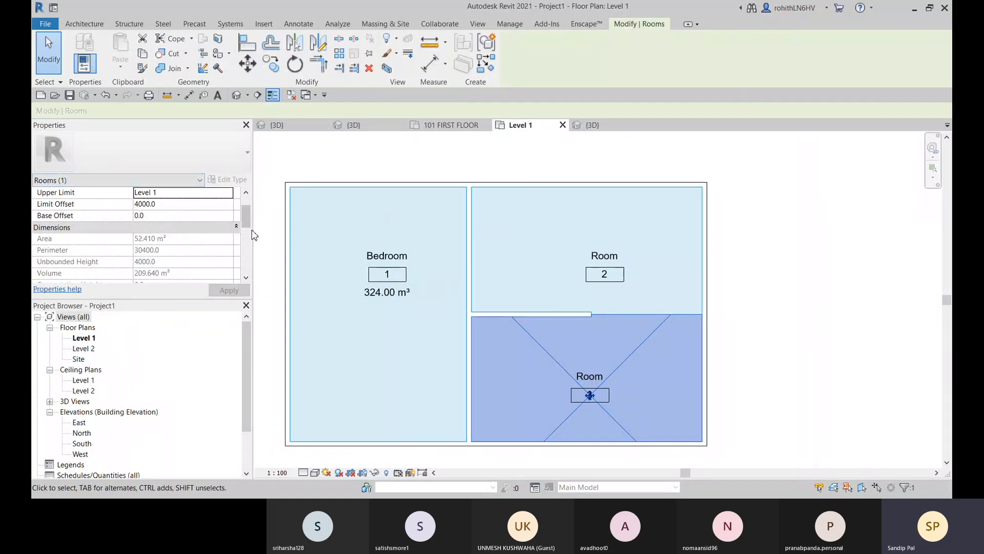
click(275, 194)
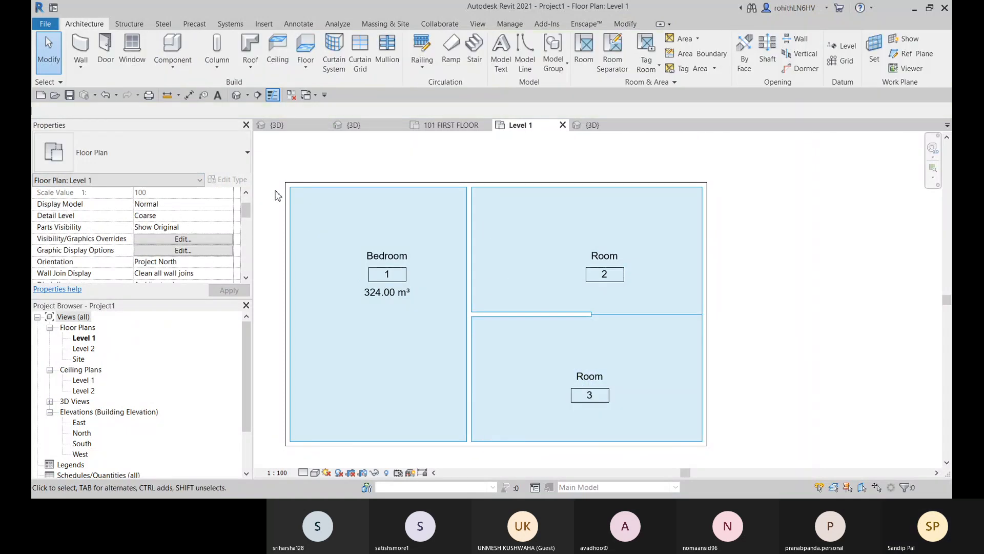
Turn off the Interior Fill of the Rooms category in the Level 1 visibility overrides and apply the change.
click(153, 240)
scroll(95, 246, down, 8)
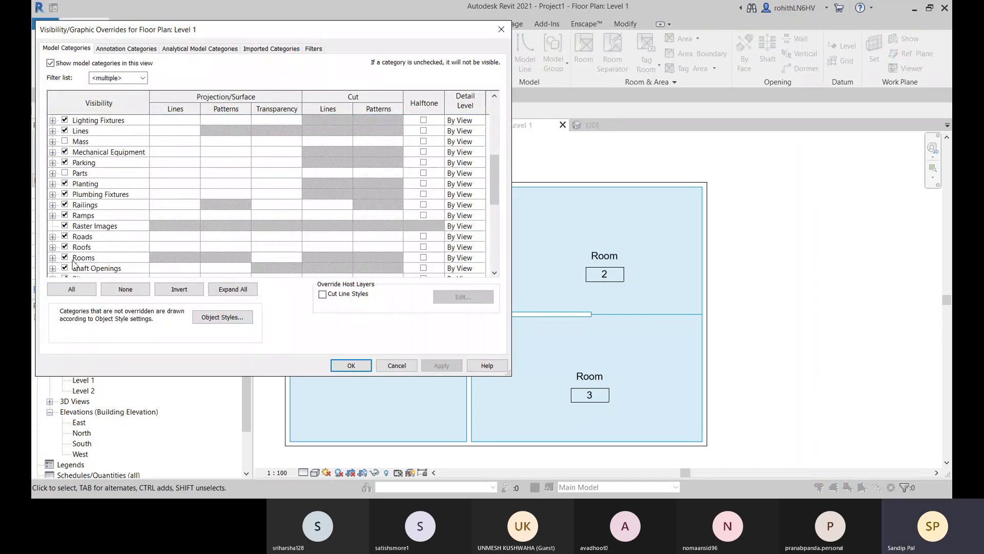
scroll(58, 263, down, 1)
click(52, 236)
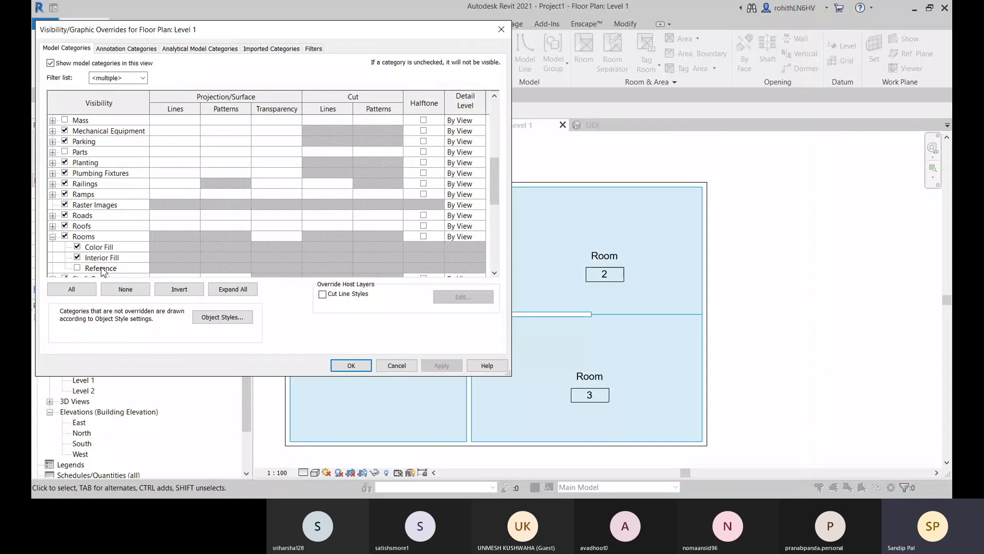
click(77, 257)
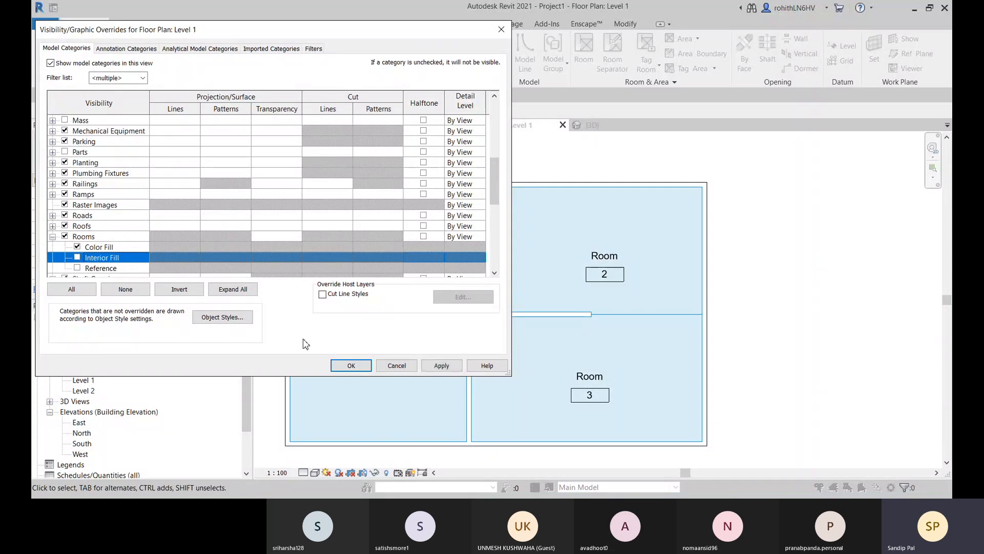
click(440, 366)
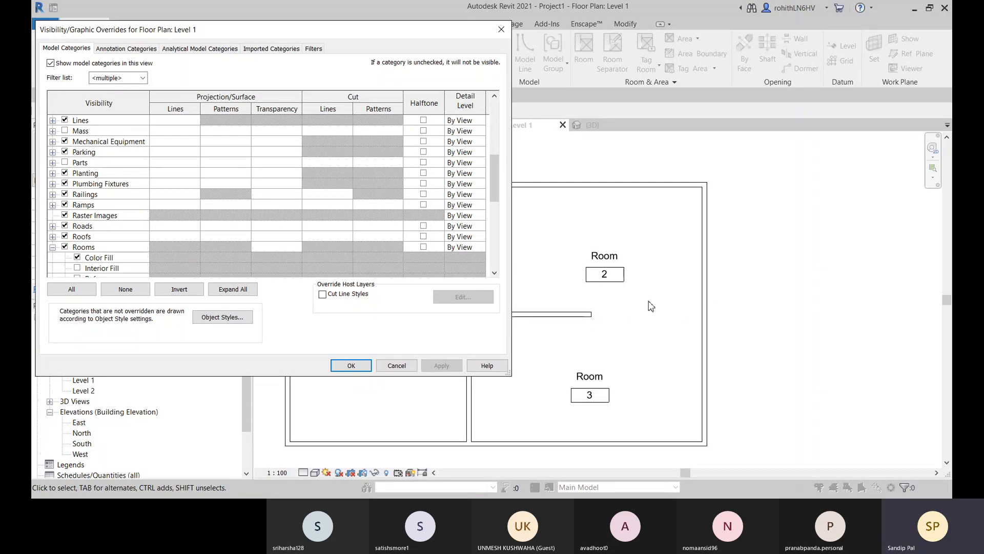
Review the Lines subcategories for the room separation setting and close the visibility overrides.
scroll(95, 211, up, 2)
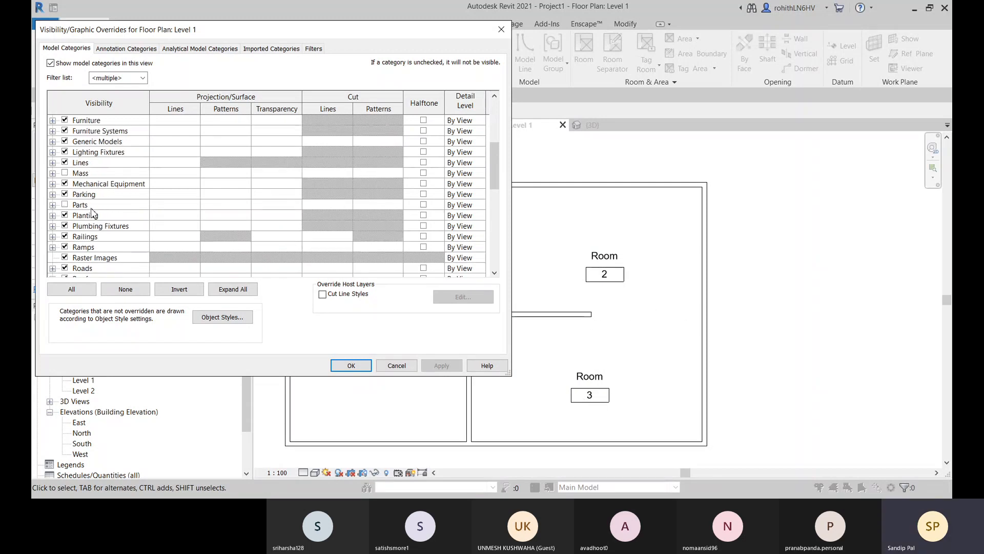
click(52, 163)
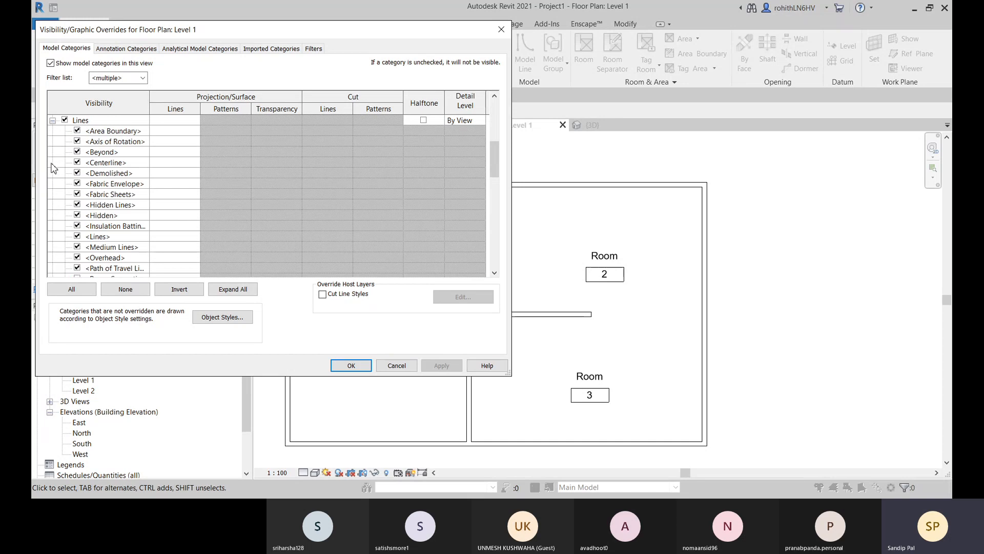
scroll(76, 253, down, 2)
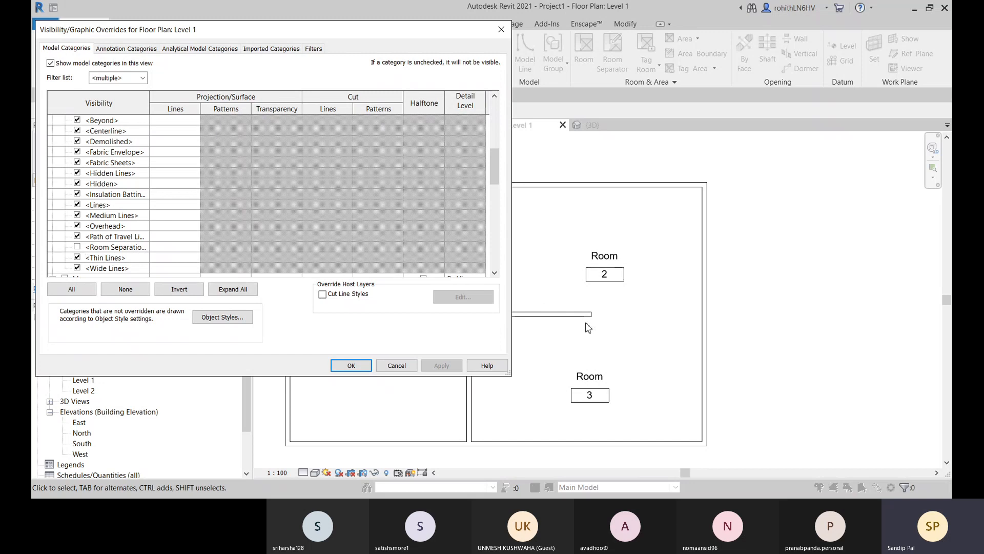
click(351, 365)
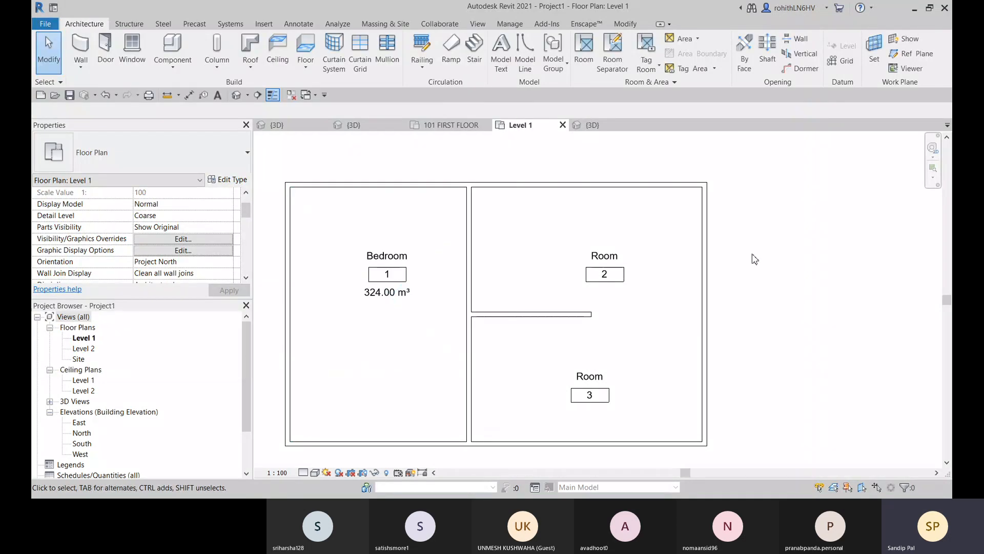
Change the tag of room 2 to the Room Tag With Area type.
scroll(535, 306, down, 2)
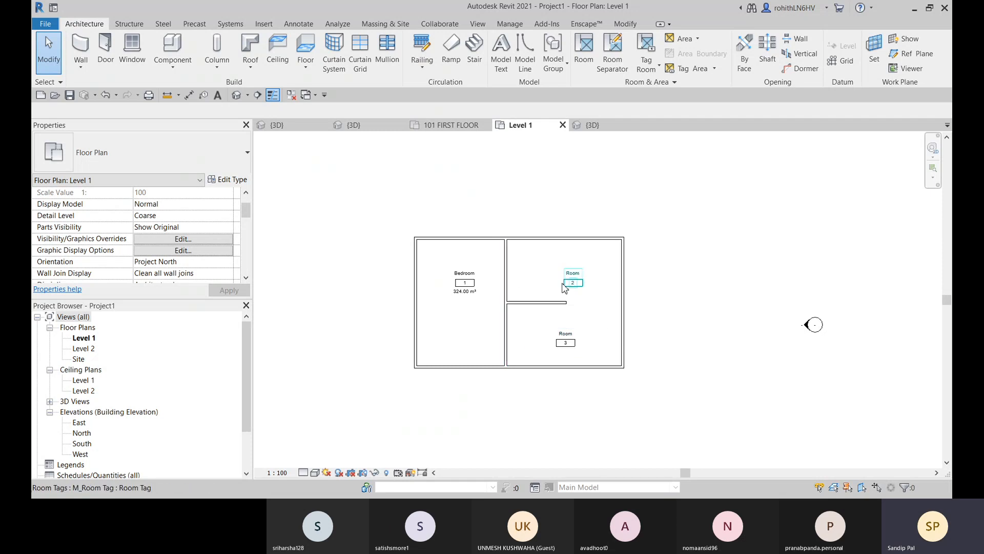
scroll(574, 279, up, 2)
click(582, 264)
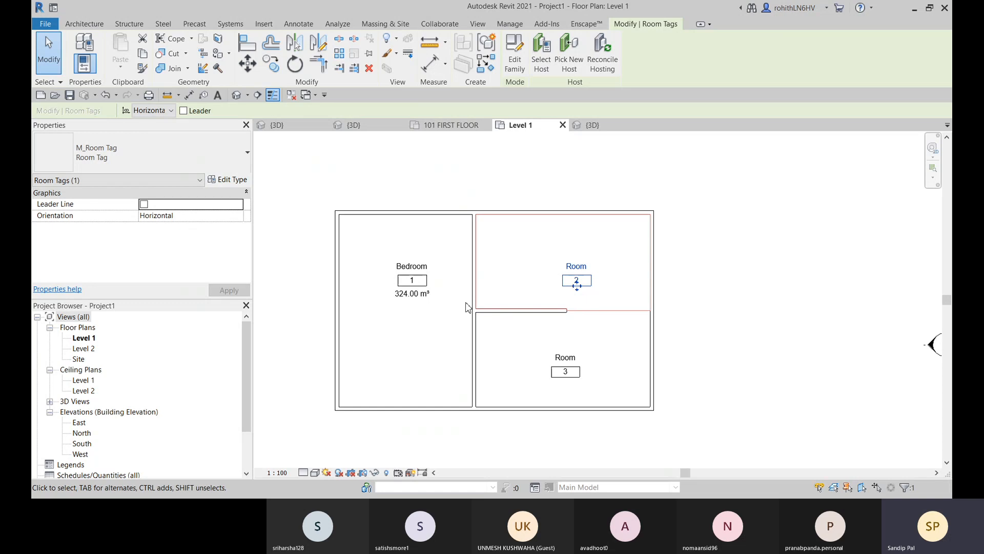
click(159, 164)
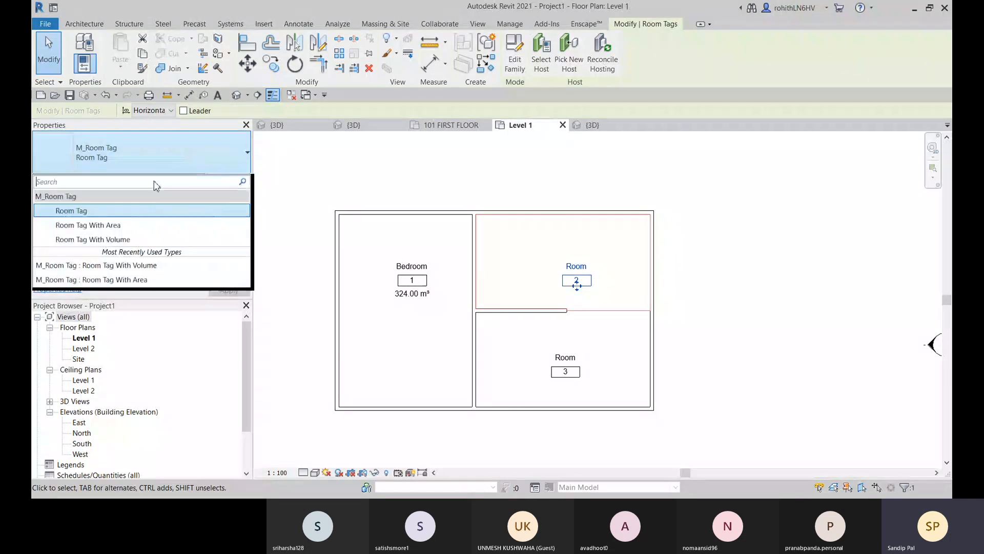
click(71, 225)
Change the tag of room 3 to the Room Tag With Area type and clear the selection.
click(566, 372)
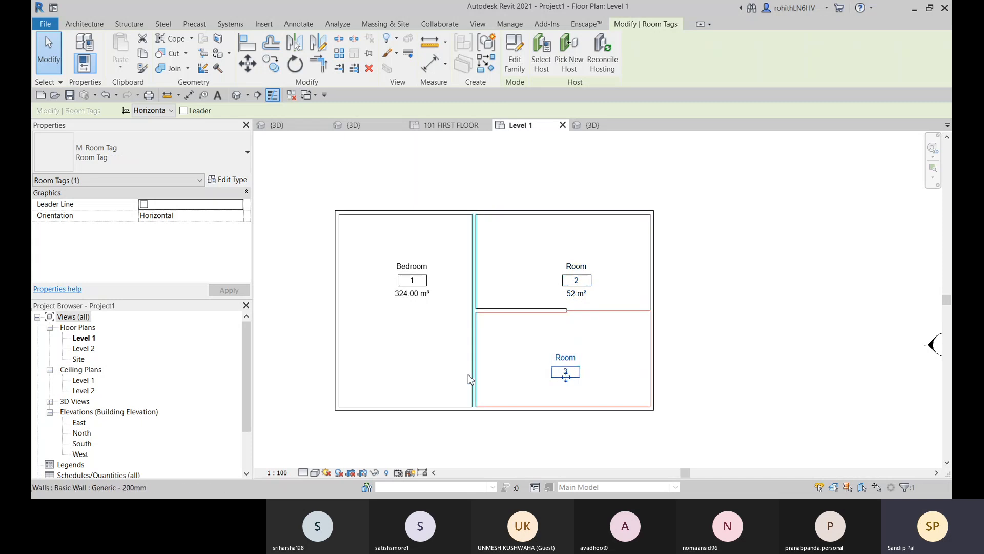
click(318, 245)
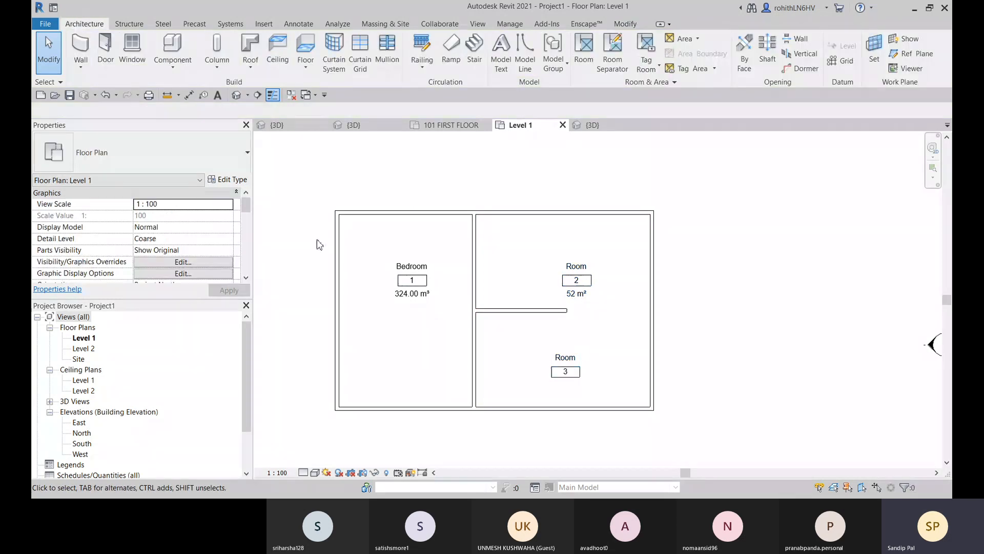
click(566, 371)
click(164, 168)
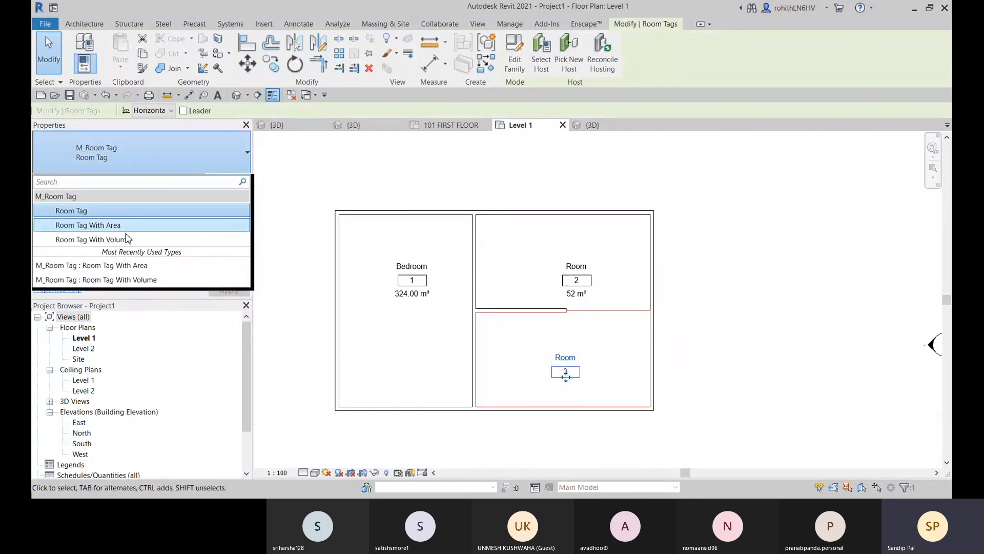
click(95, 229)
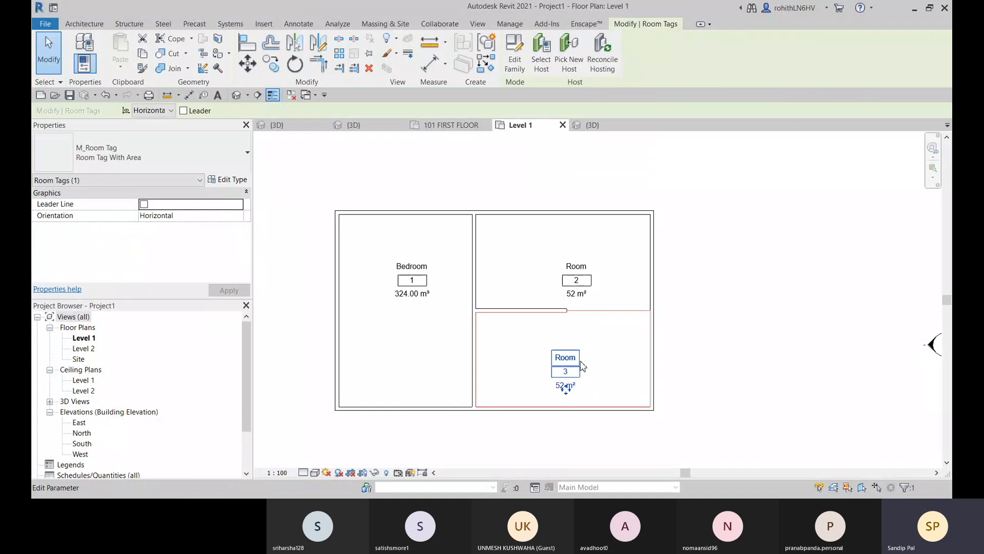
click(720, 372)
Place a color fill legend outside the building, beside the upper part of the east wall.
middle_drag(587, 410, 598, 399)
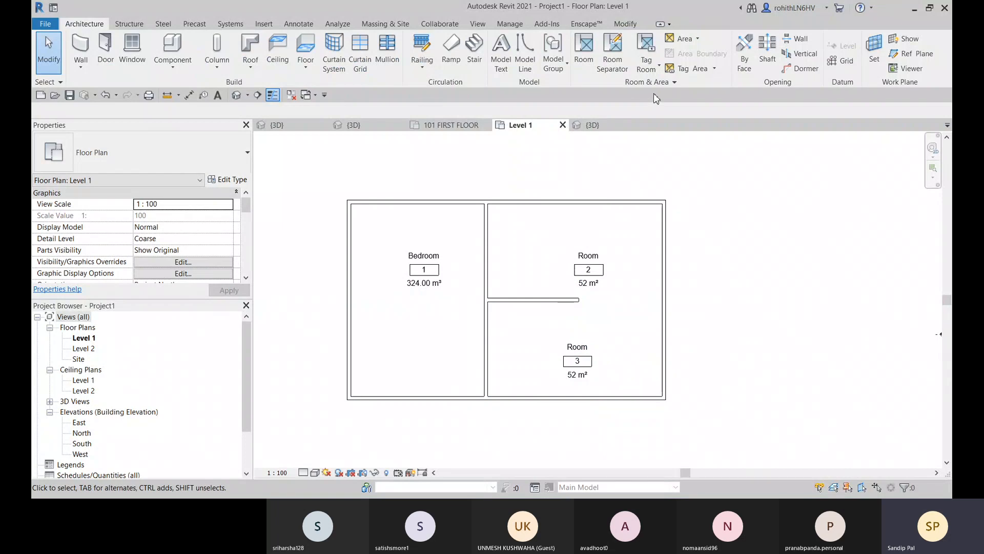
click(293, 24)
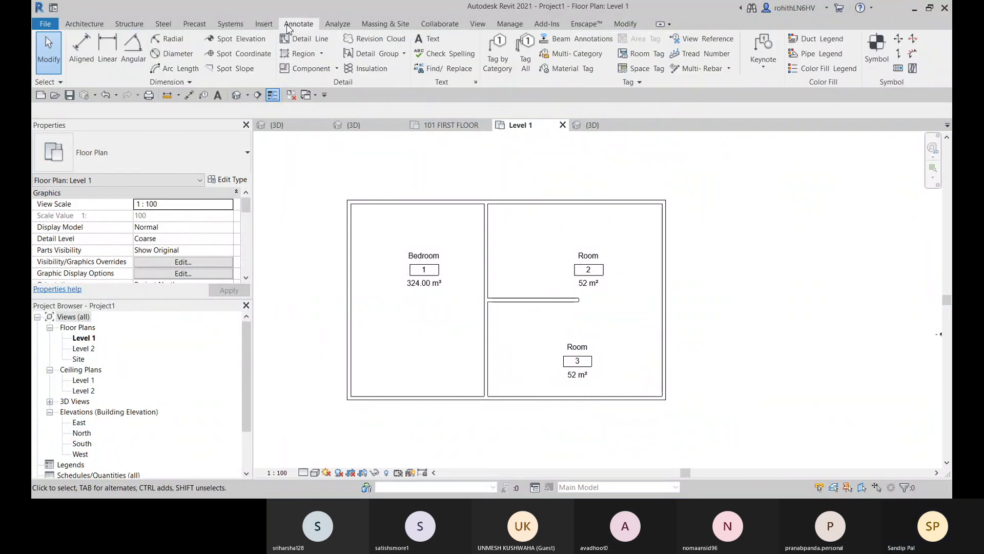
click(797, 70)
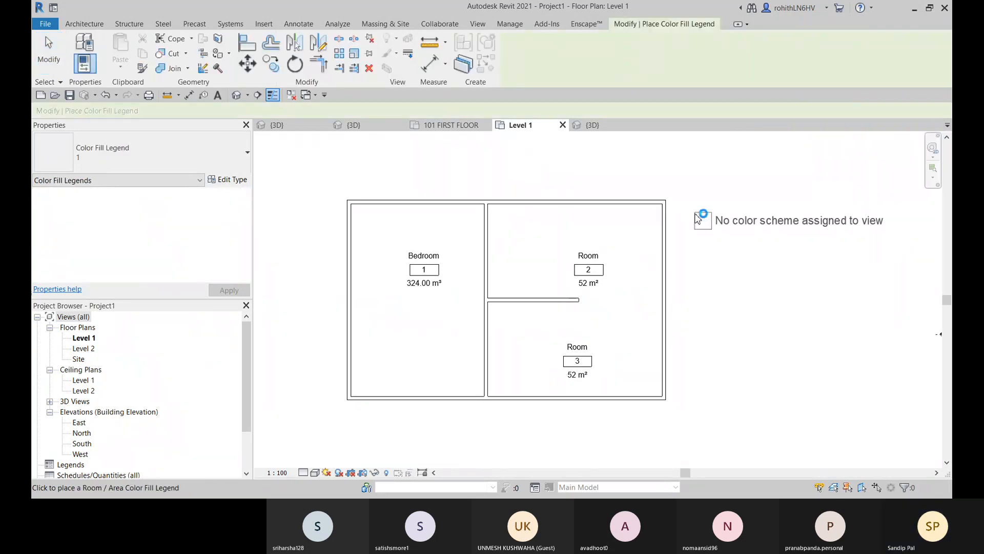
middle_drag(701, 220, 519, 209)
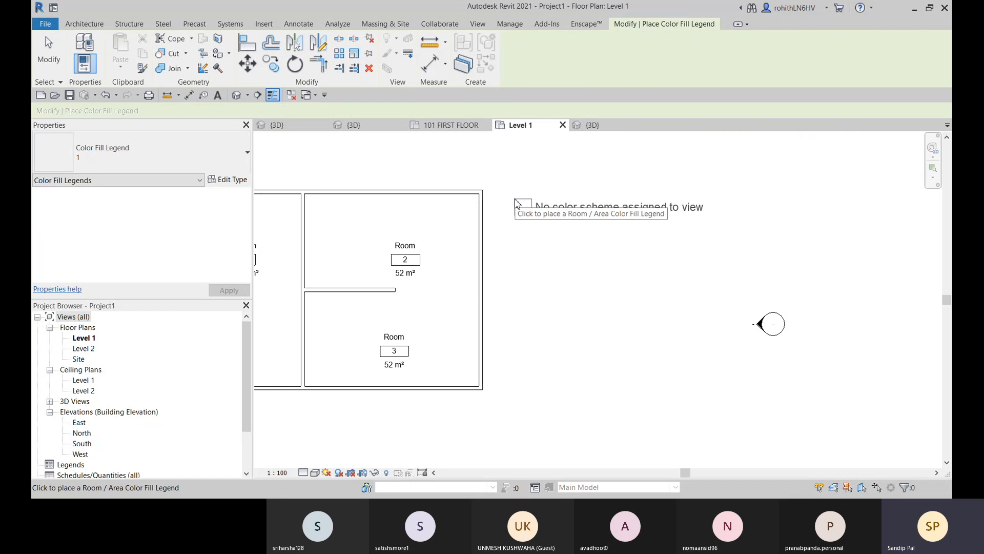
click(518, 205)
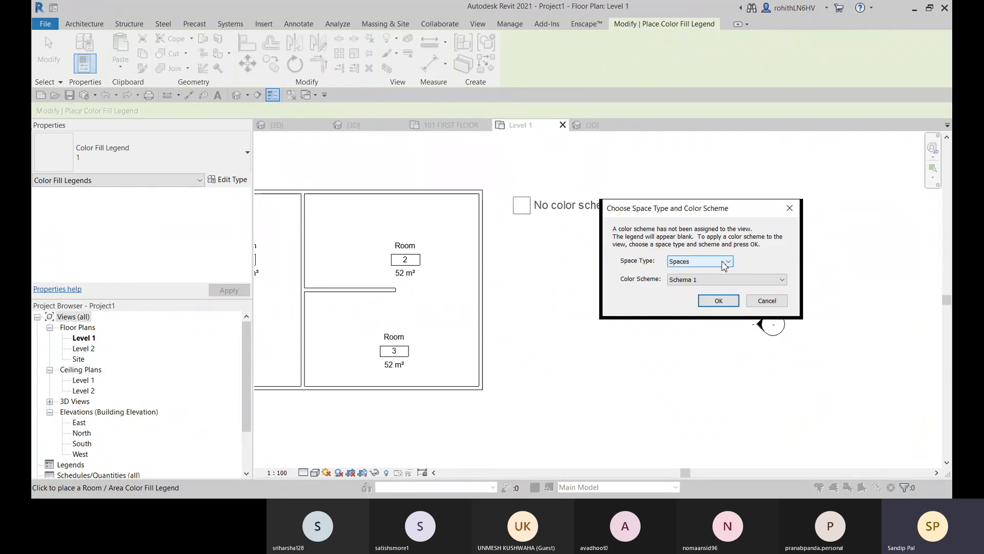
Assign the Rooms space type and the Name color scheme to the view for the new legend.
click(727, 262)
click(687, 270)
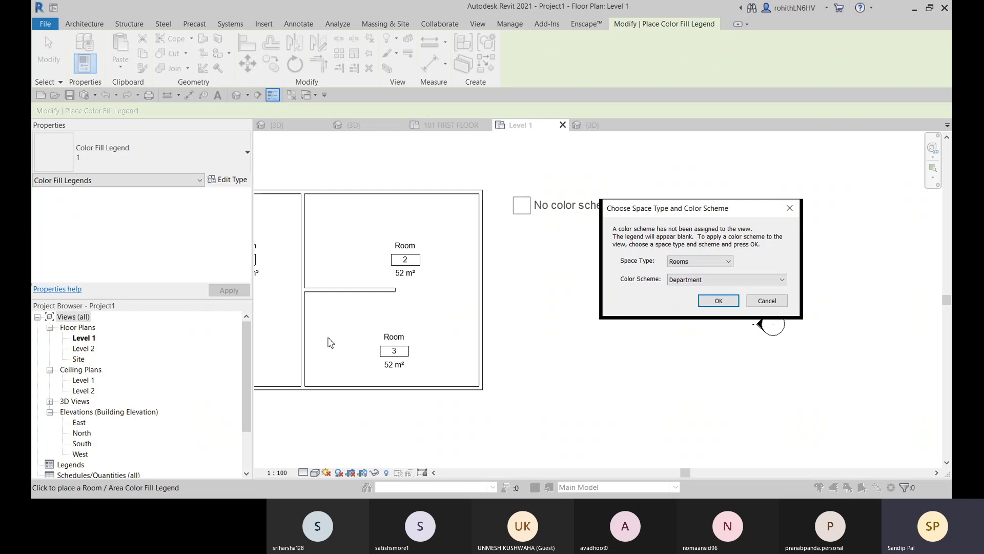
click(676, 282)
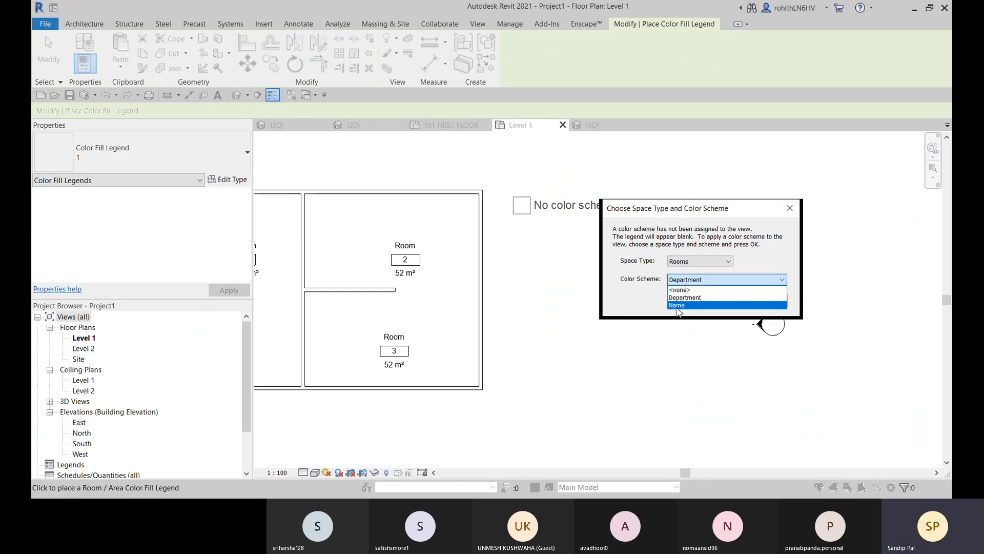
click(677, 306)
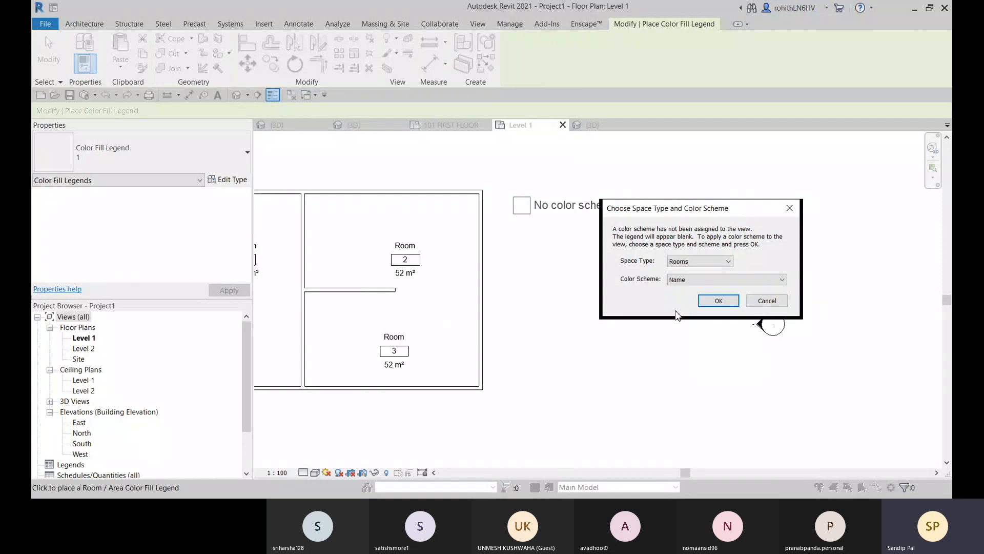
click(716, 302)
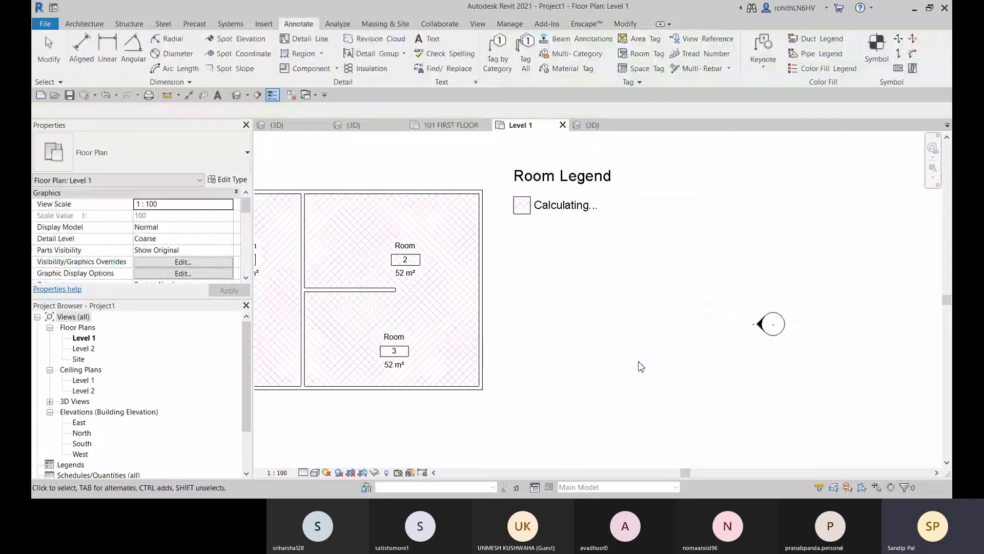
Rename room 2 as Living Room through its room tag.
middle_drag(614, 336, 692, 345)
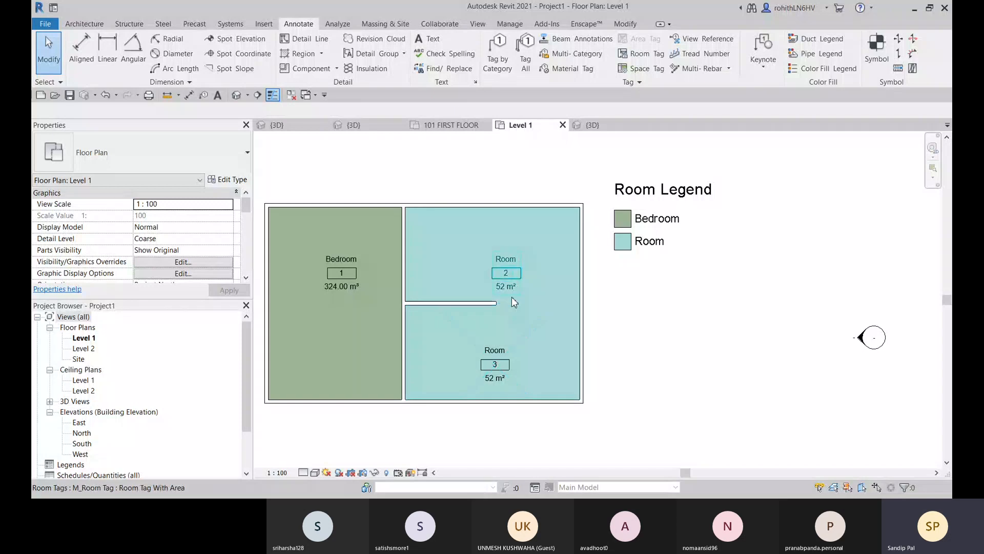
click(510, 258)
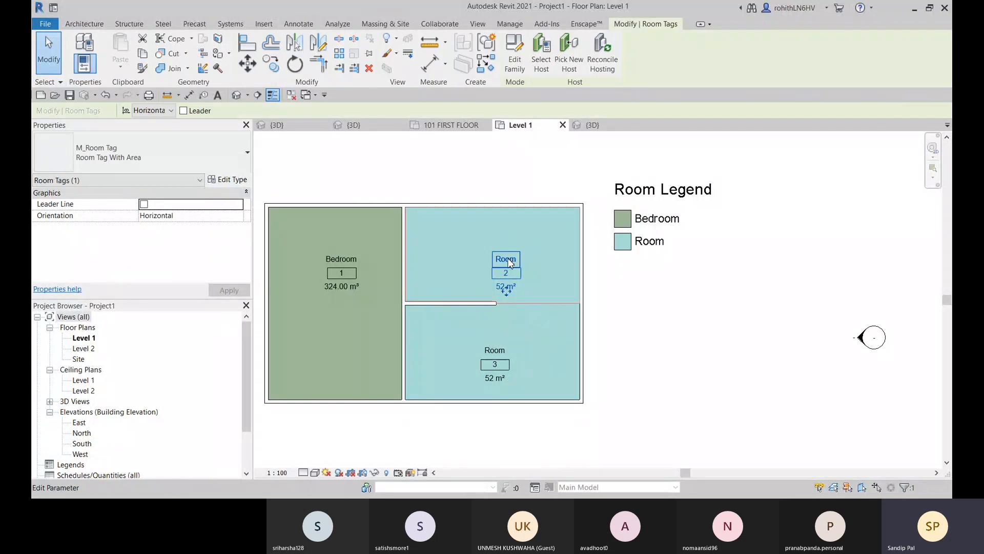
click(510, 258)
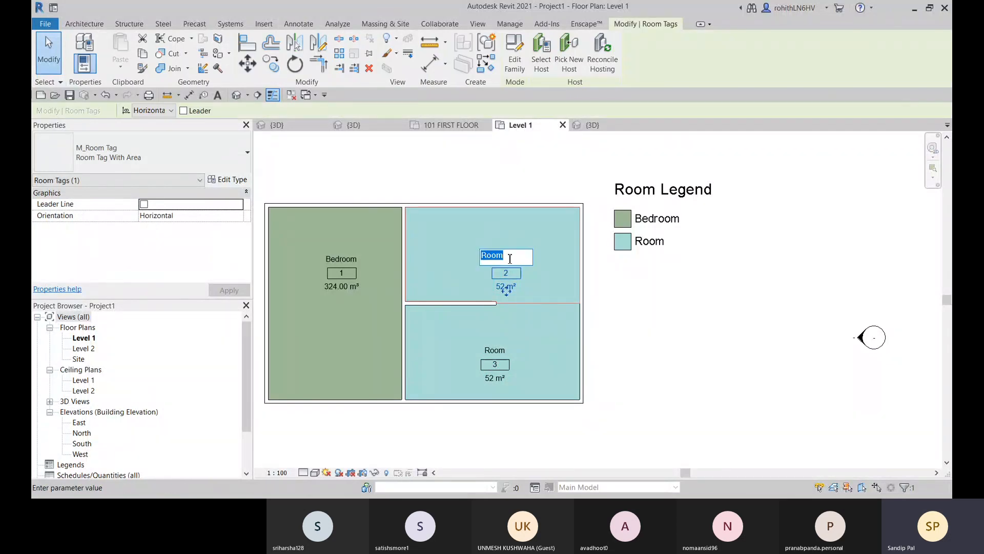
text(Living)
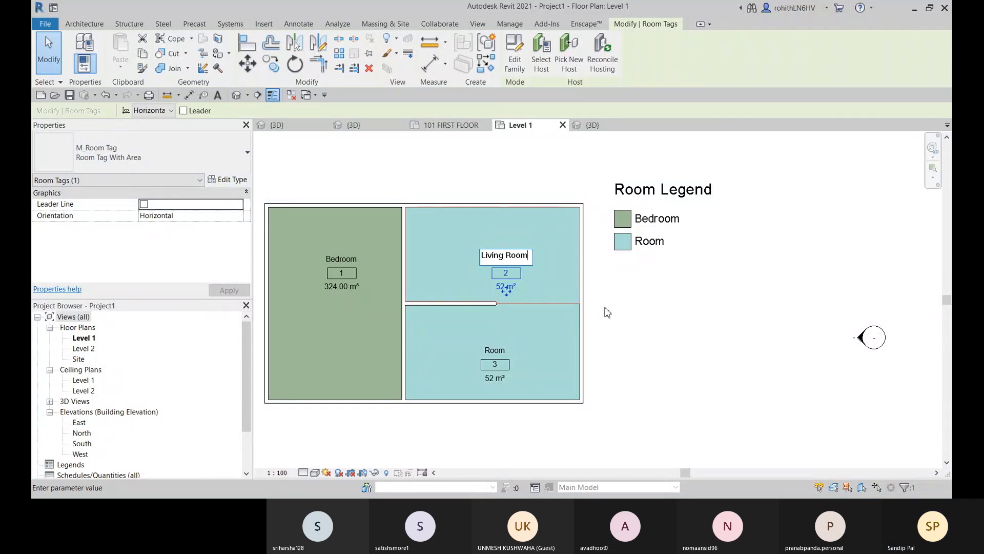
key(Return)
Rename room 3 as Play area through its room tag and clear the selection.
click(495, 350)
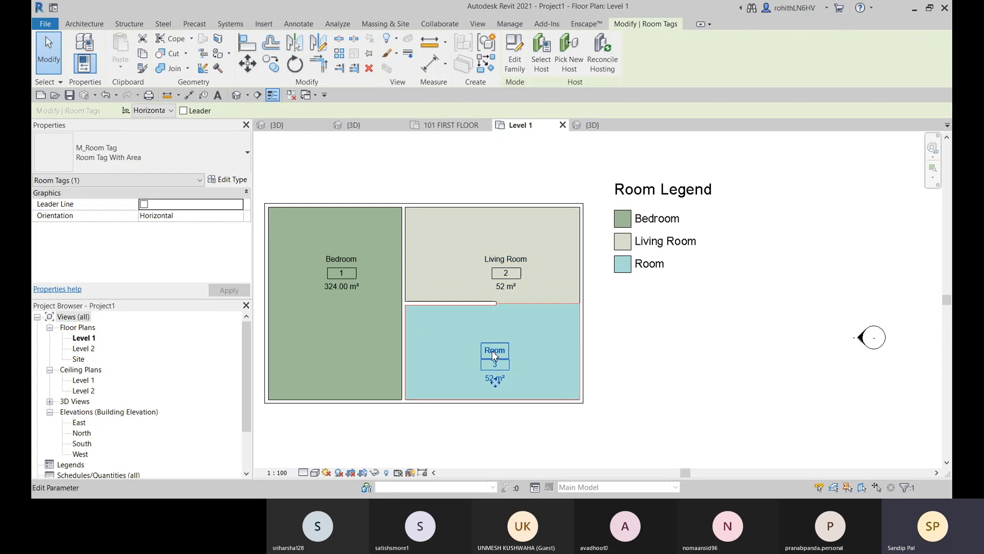
click(495, 350)
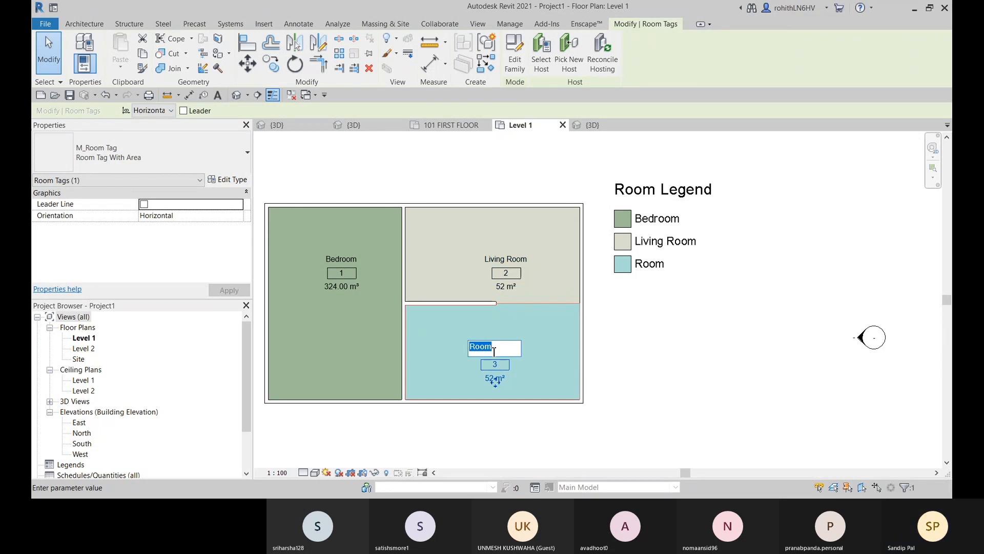
text(Master)
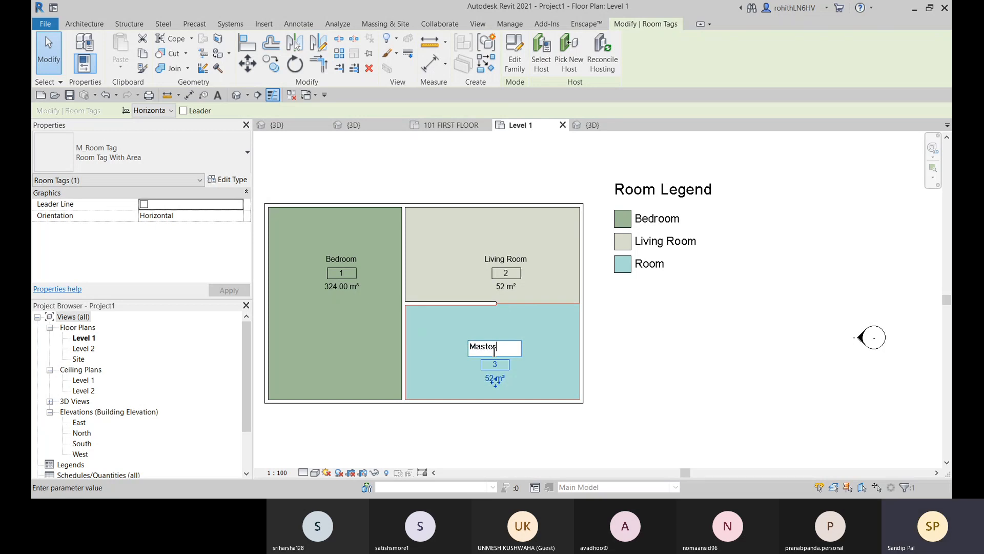
key(BackSpace)
key(BackSpace)
key(BackSpace)
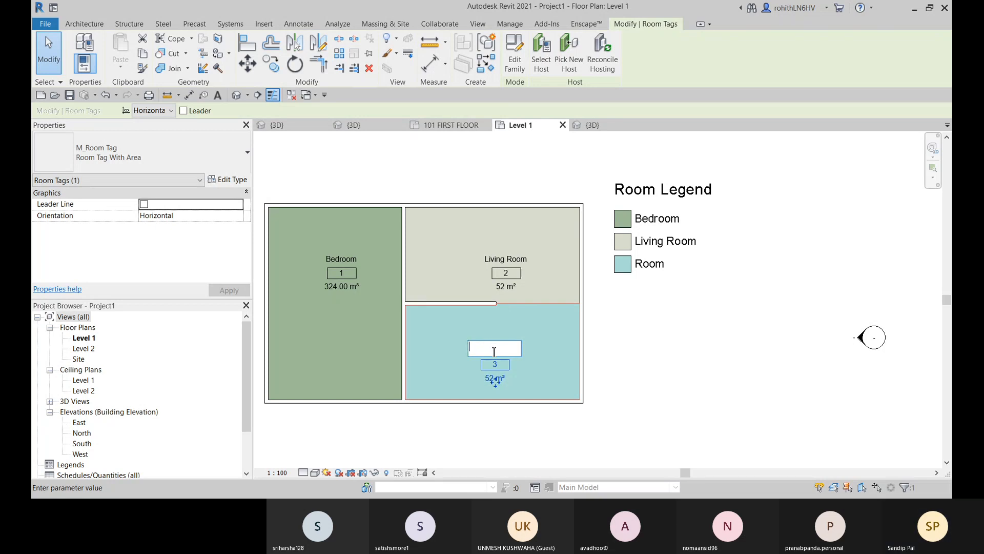
text(Play)
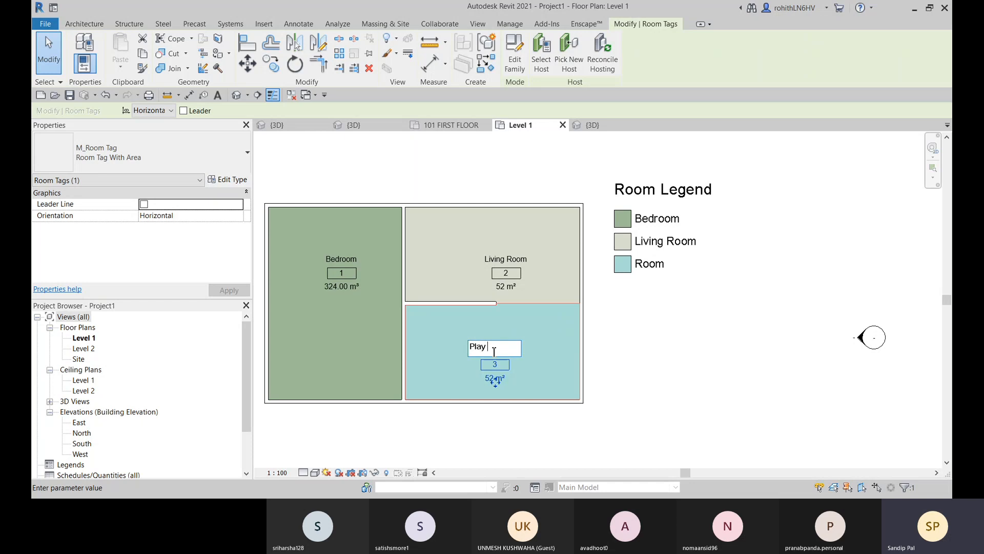
text( area)
click(635, 326)
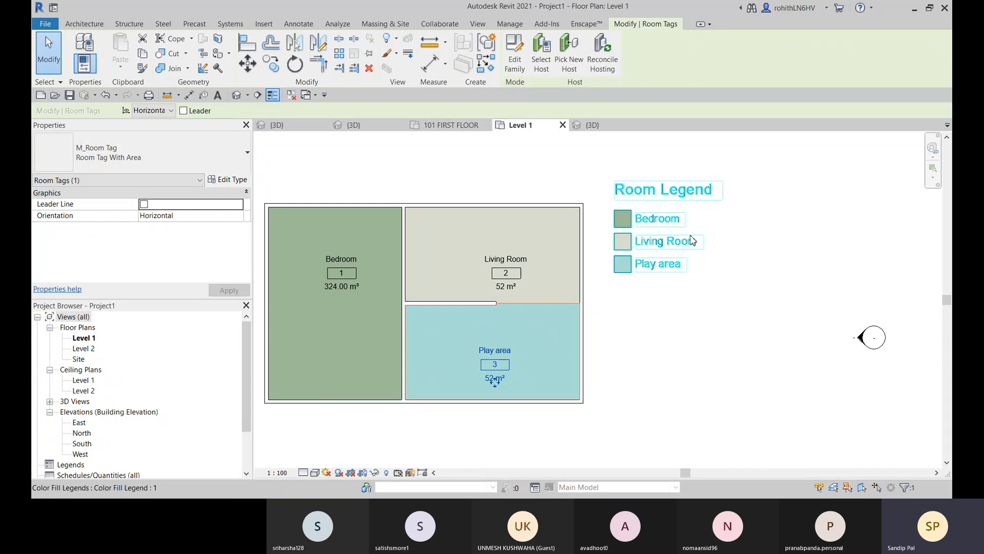
click(664, 368)
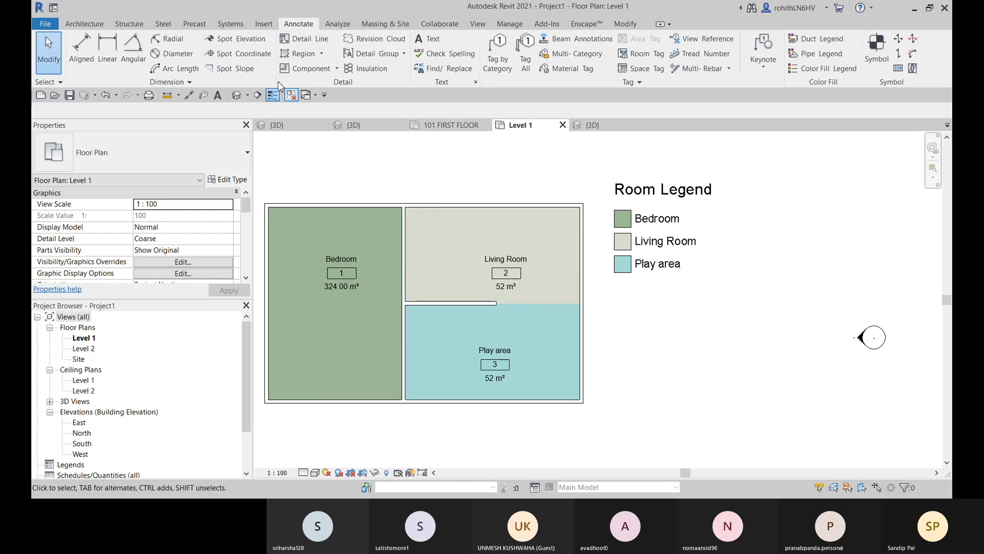
Open the color scheme editor and show the Name scheme of the Rooms category.
click(85, 24)
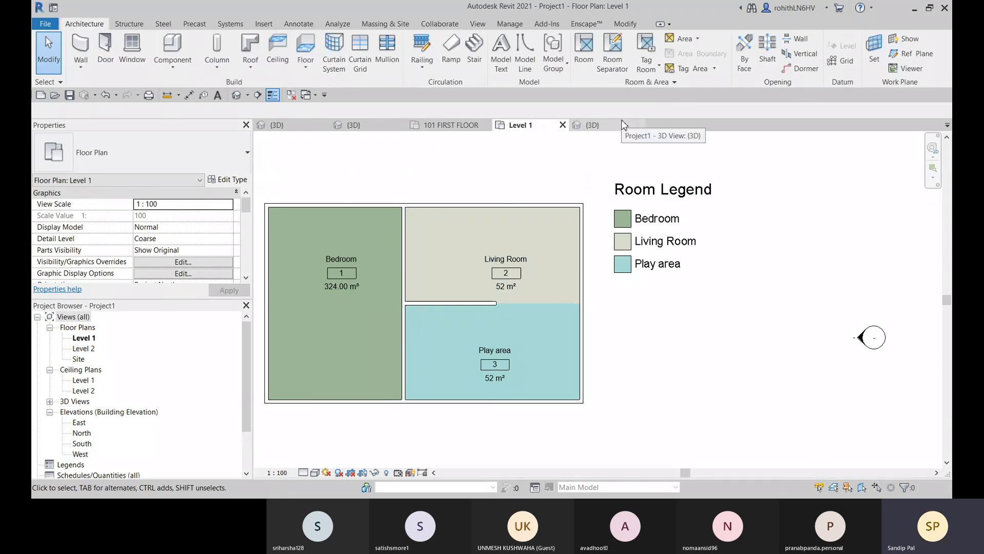
click(651, 84)
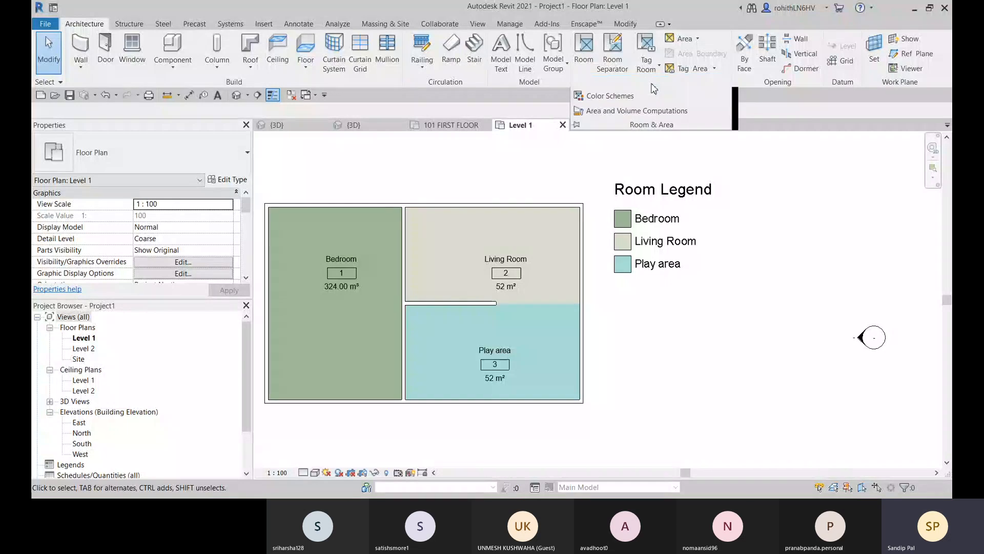
click(591, 99)
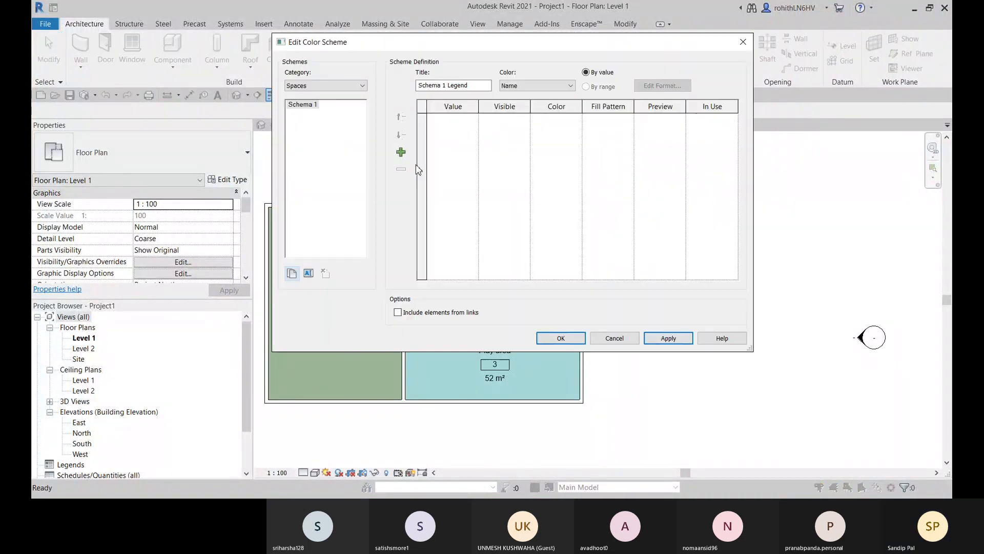
click(306, 87)
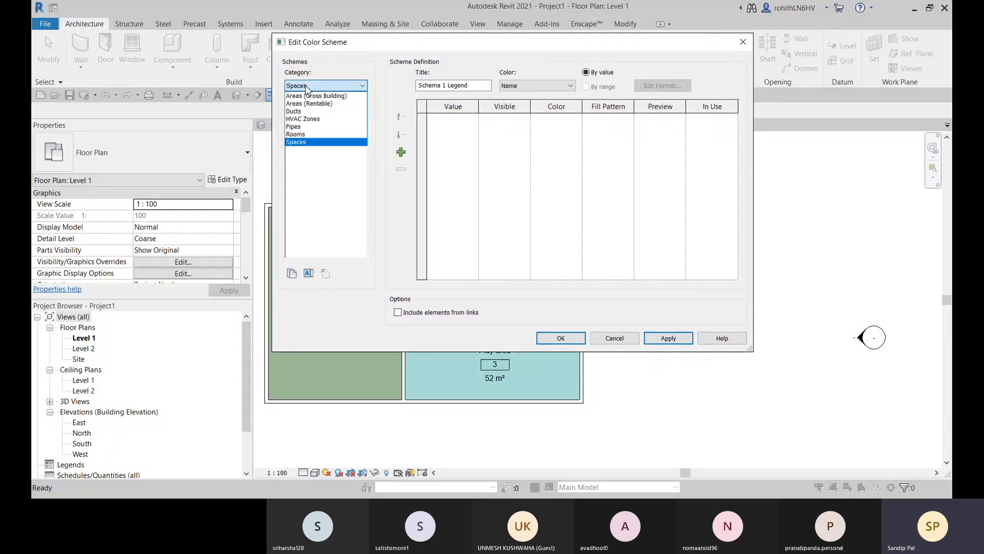
click(301, 134)
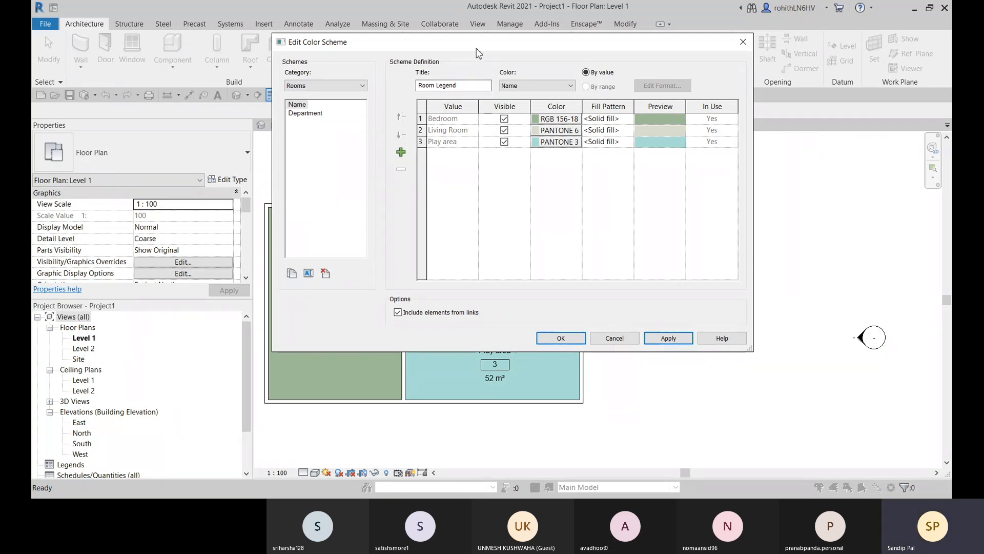
drag(477, 49, 302, 74)
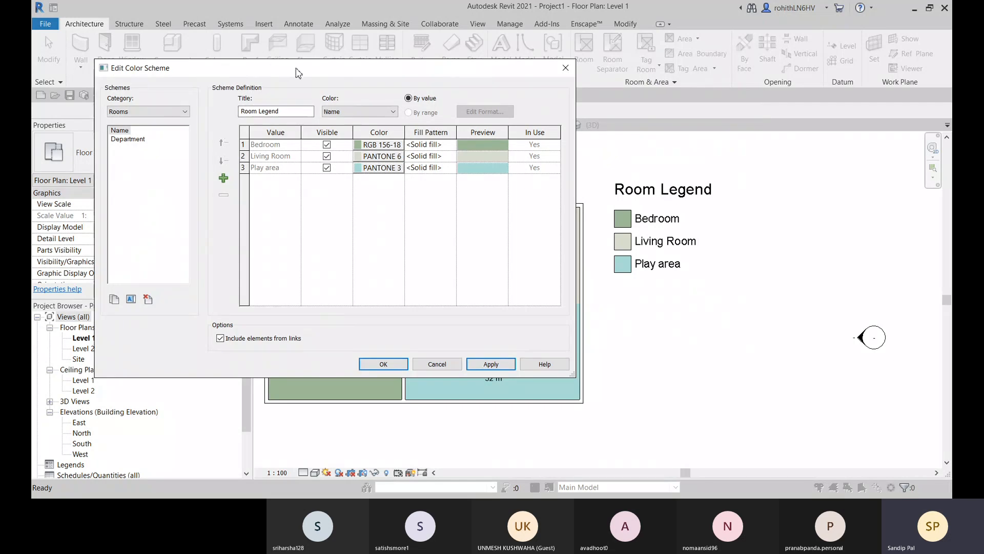
drag(299, 73, 540, 137)
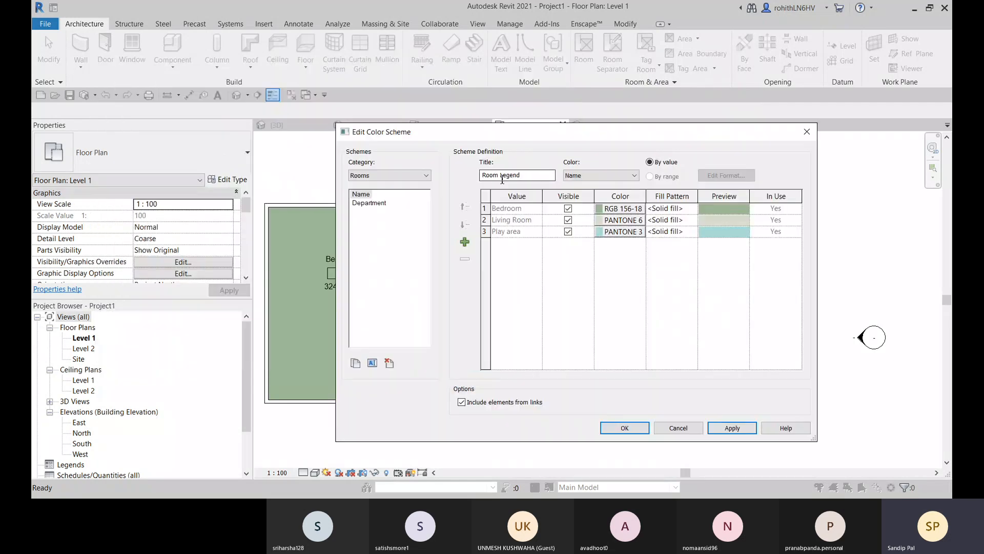
Change the title of the Name color scheme to First Floor Room Legend.
click(484, 176)
text(First )
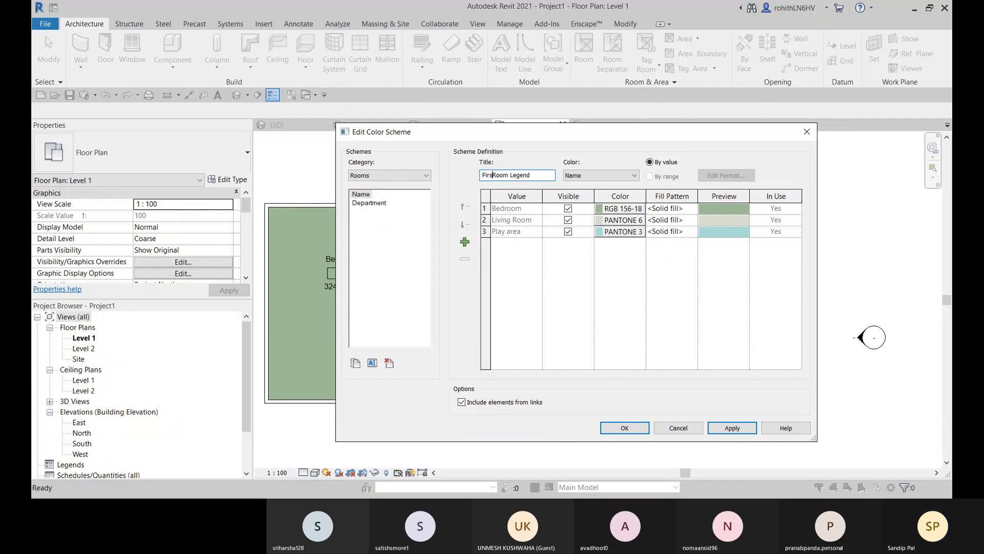
text(Floor)
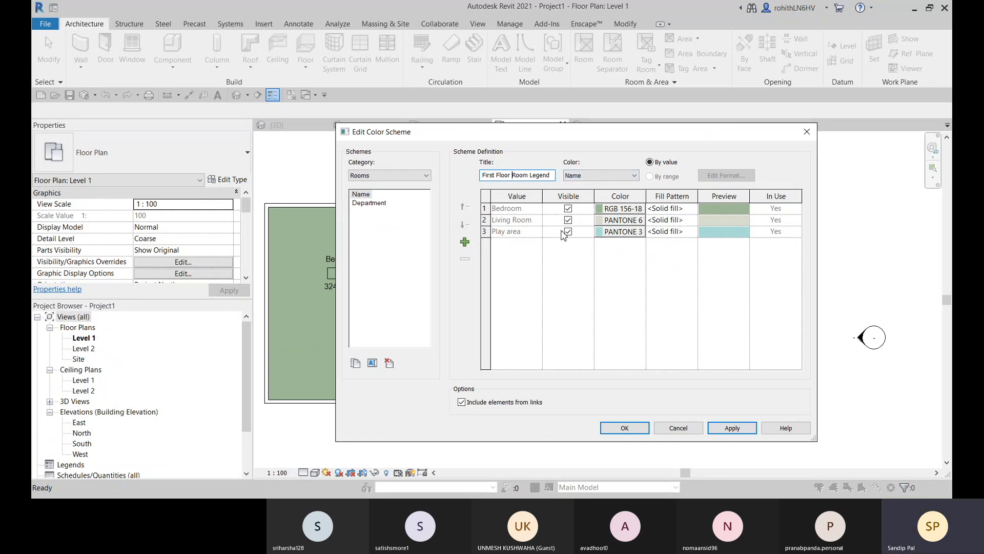
Change the Bedroom color in the scheme to a light teal green.
click(612, 214)
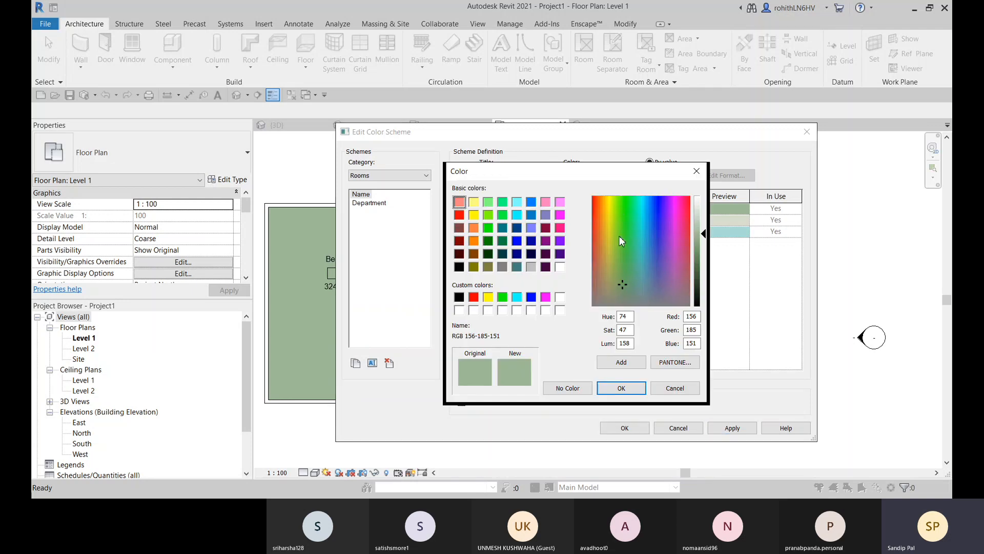
click(635, 243)
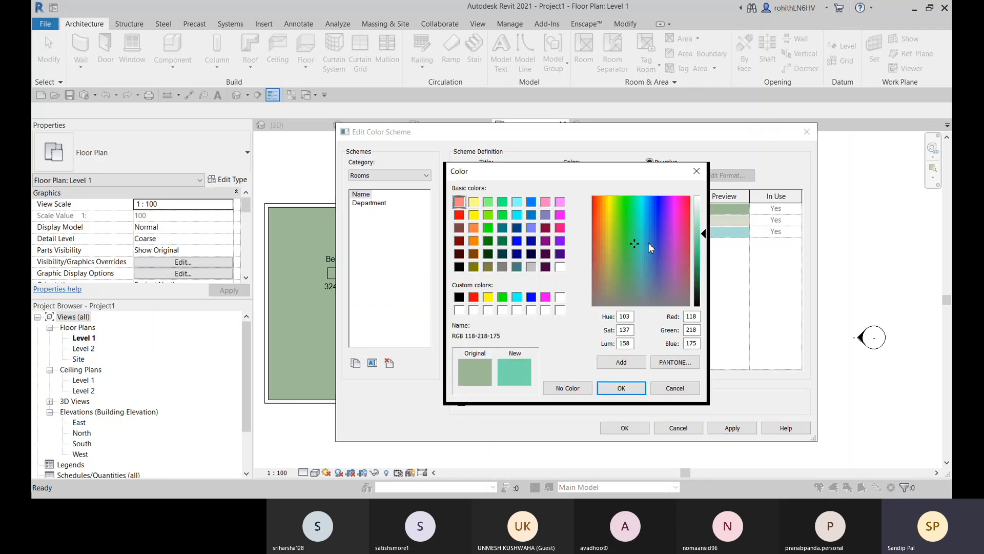
click(702, 230)
click(622, 388)
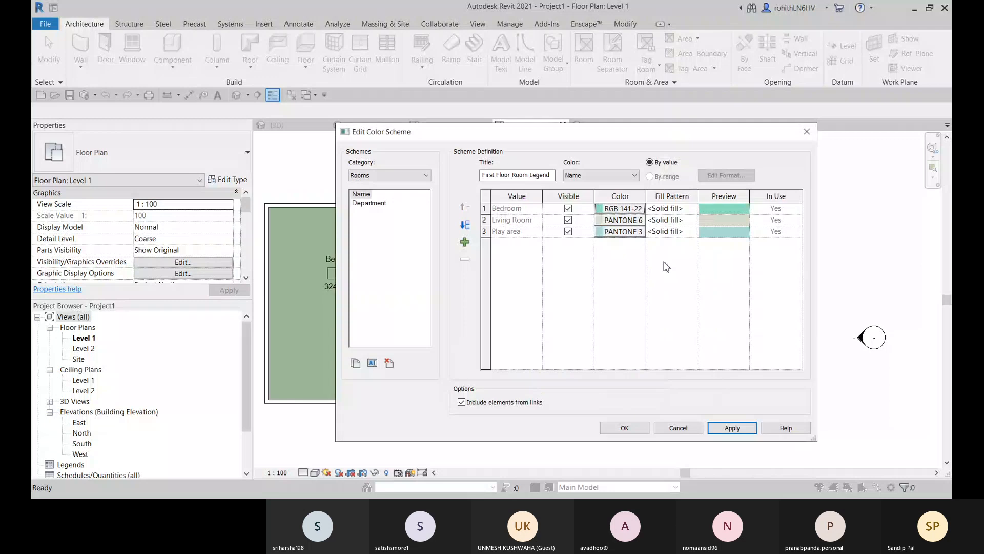
Change the Living Room color in the scheme to the golden tone RGB 218-191-120.
click(616, 219)
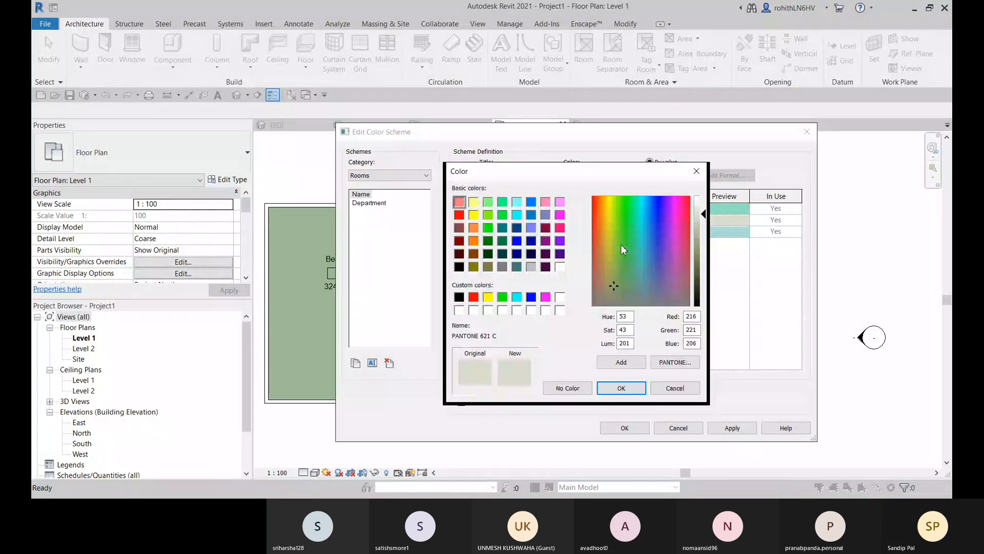
click(604, 244)
click(696, 232)
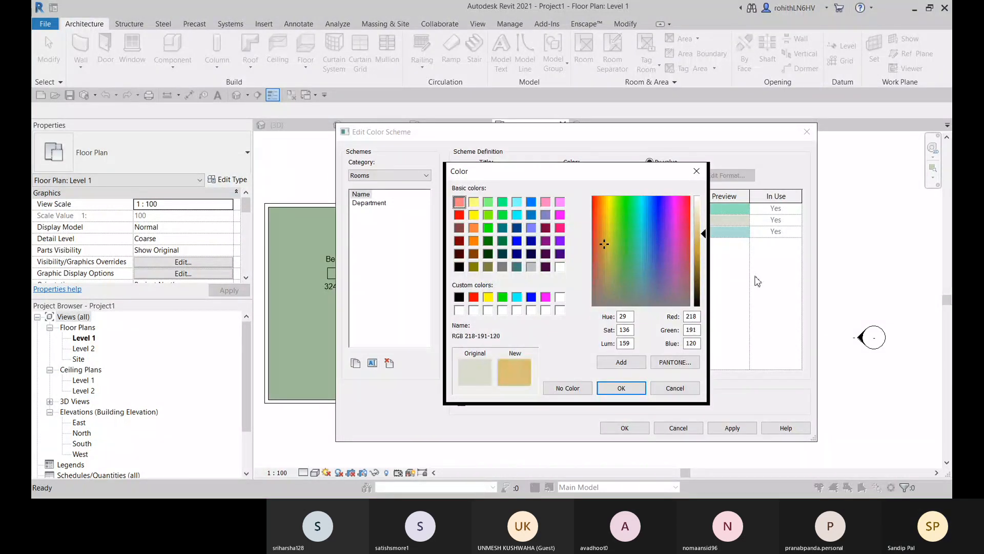
click(621, 388)
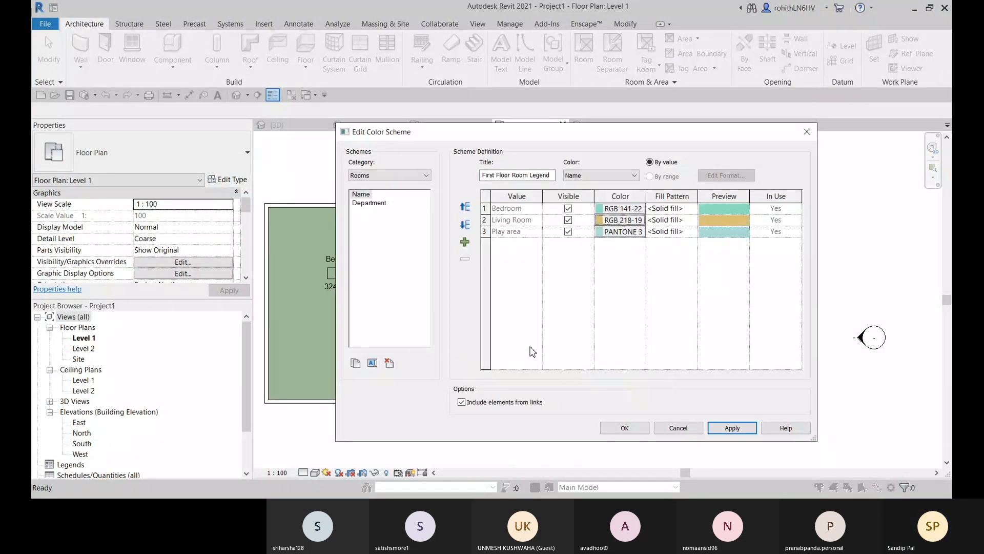
Change the Play area color in the scheme to the pink tone RGB 225-166-225.
click(598, 231)
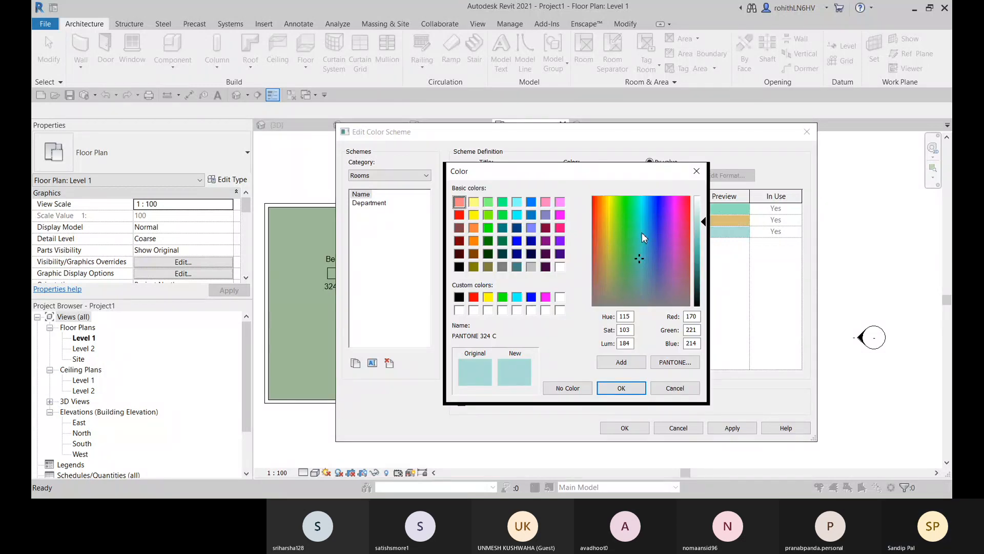
click(675, 251)
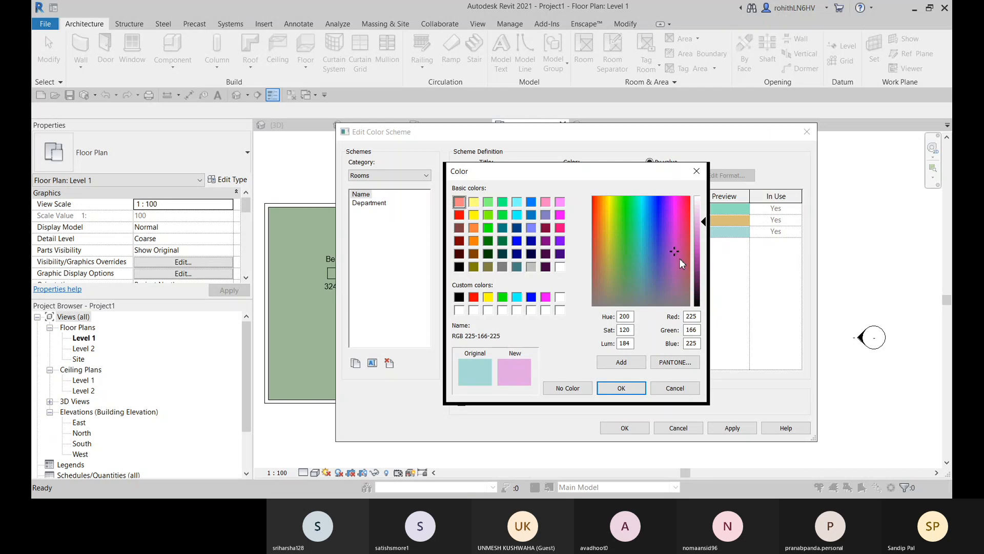
click(622, 388)
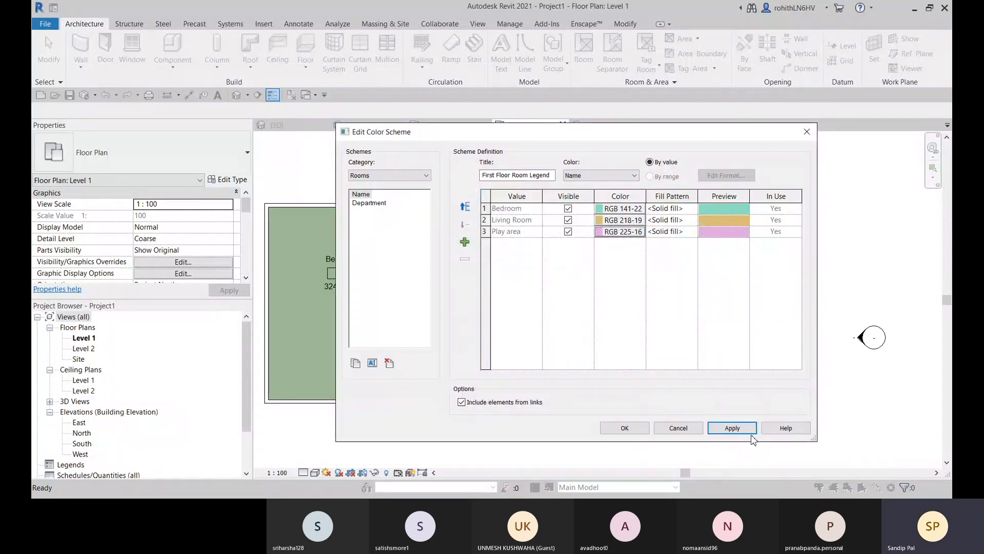
Try the Concrete and Brickwork fill patterns for the Bedroom entry of the color scheme.
click(690, 210)
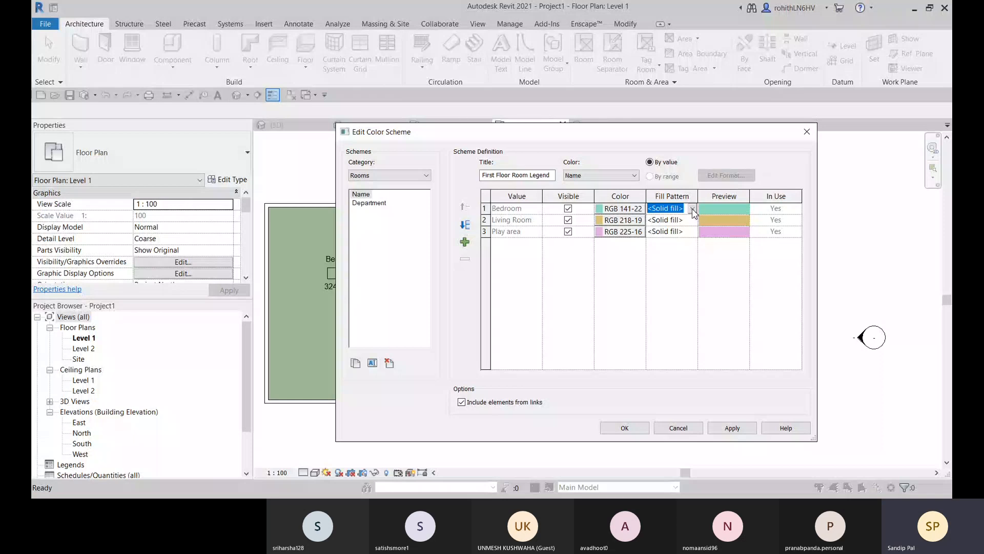
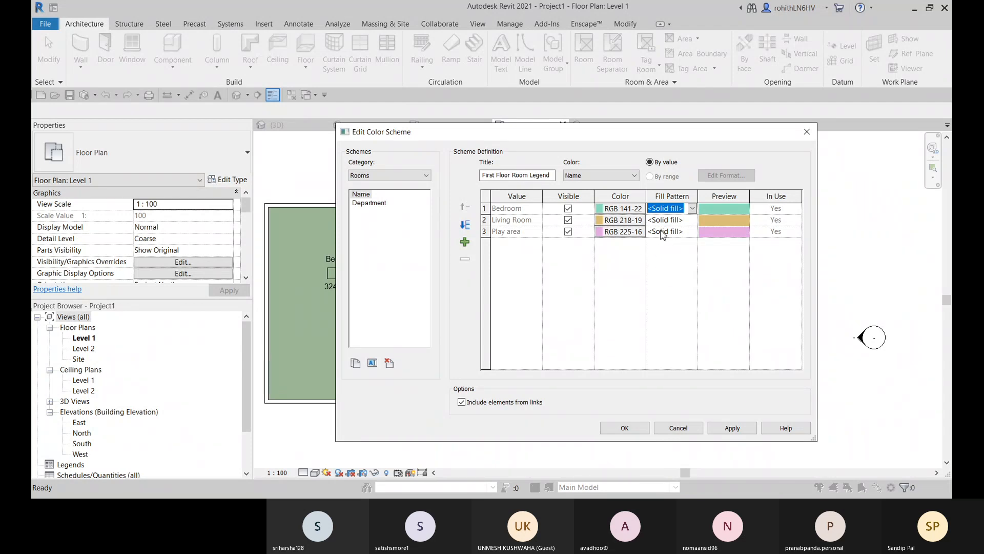
key(c)
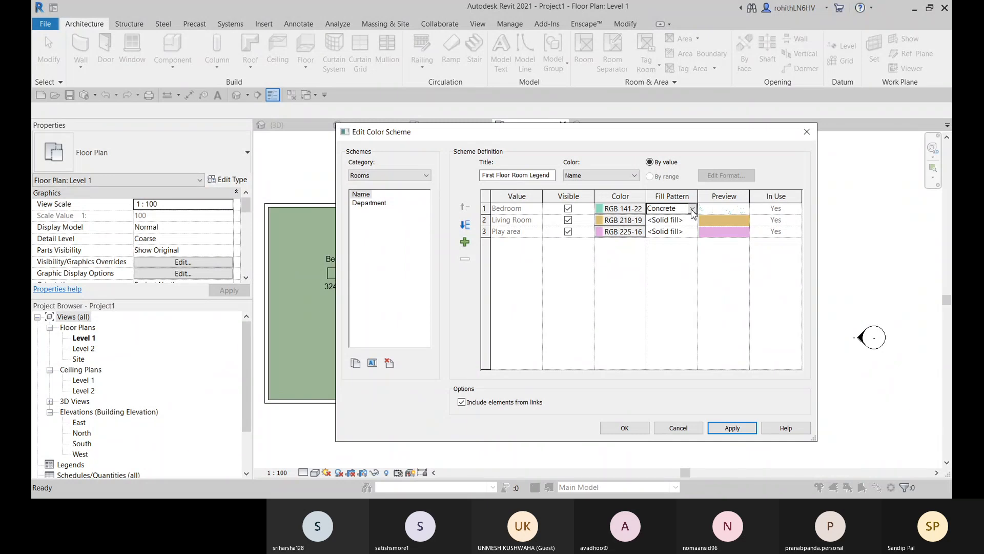
click(692, 209)
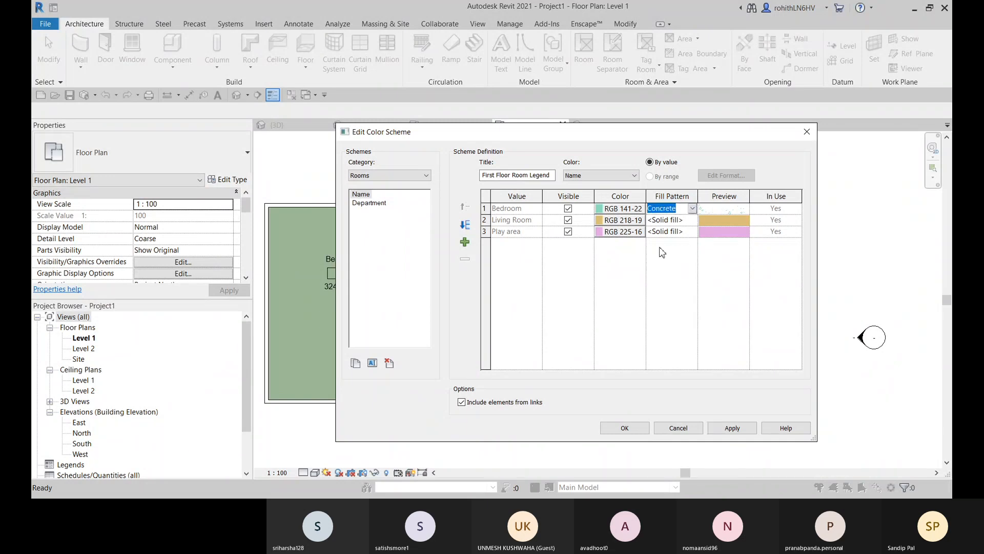
key(b)
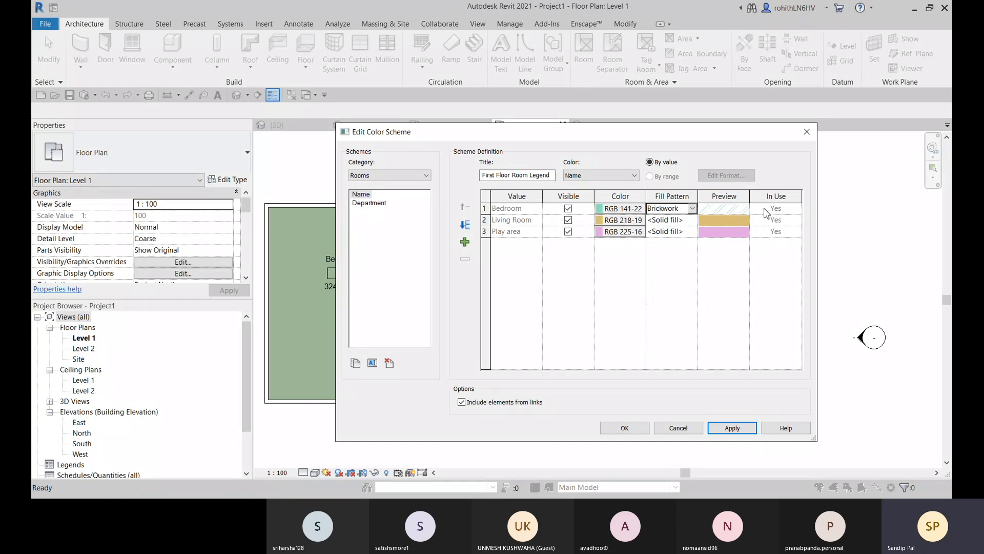
Set the Bedroom fill pattern back to Solid fill and accept the color scheme.
click(693, 209)
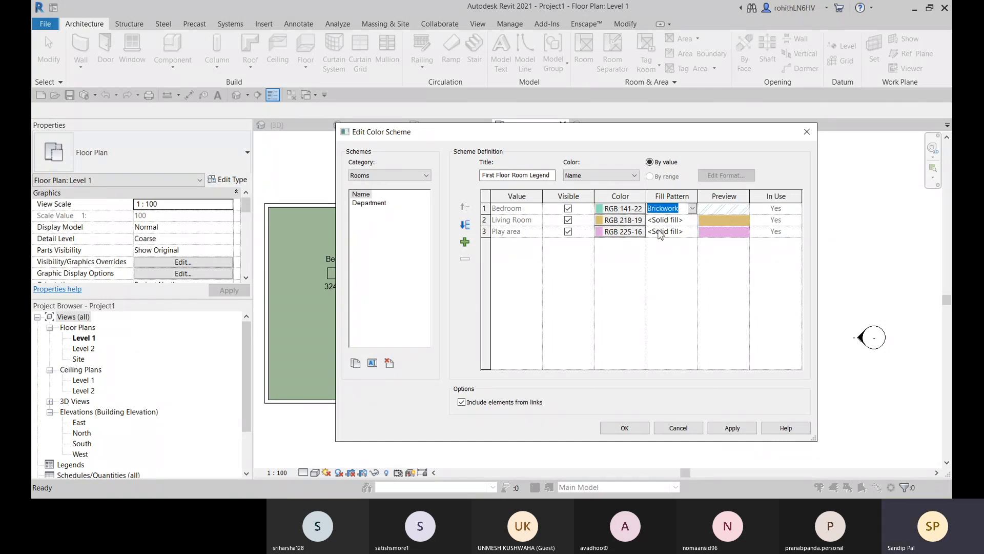
key(Home)
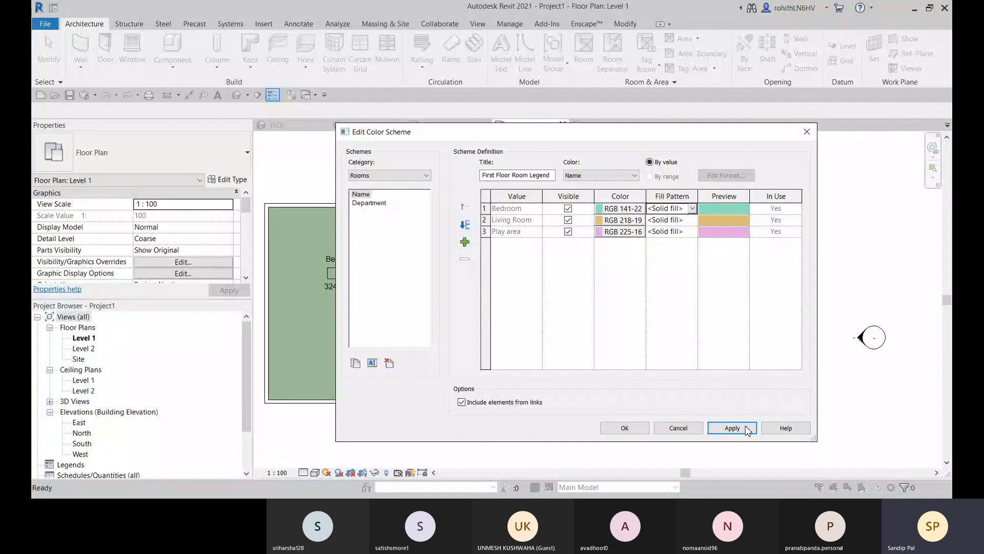
click(620, 431)
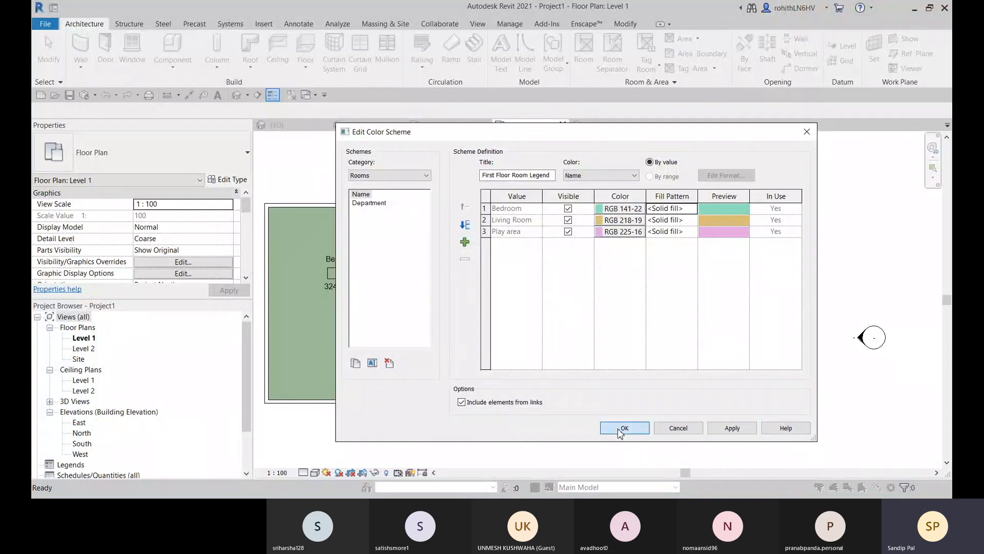
Delete the Living Room's tag and the Living Room itself from the Level 1 plan, dismissing the warnings.
click(497, 269)
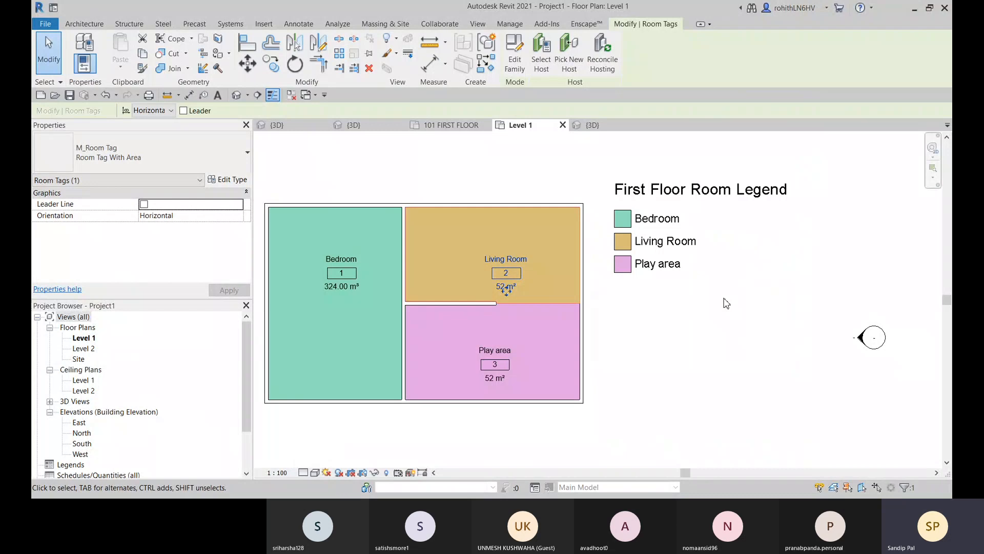
key(Delete)
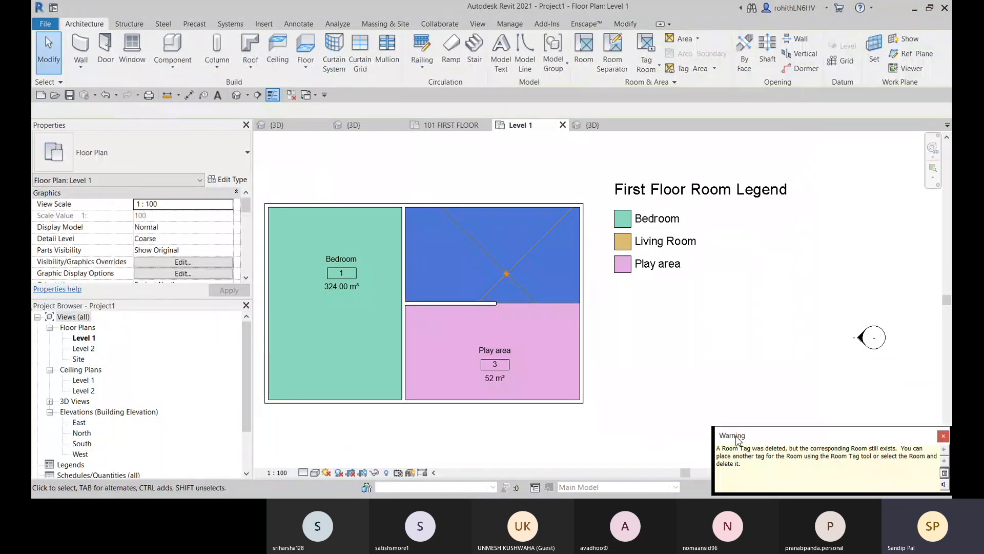
drag(738, 439, 549, 352)
click(754, 350)
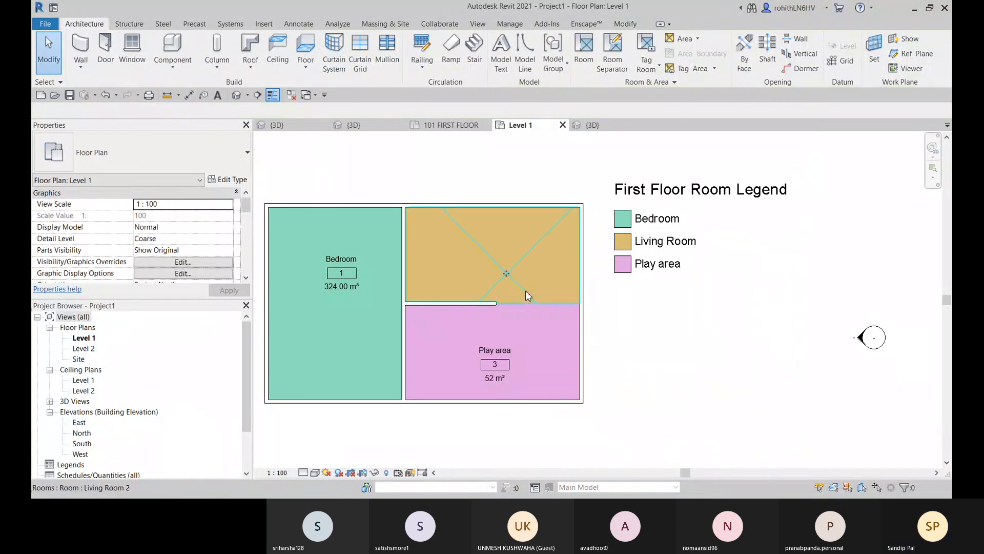
click(501, 271)
key(Delete)
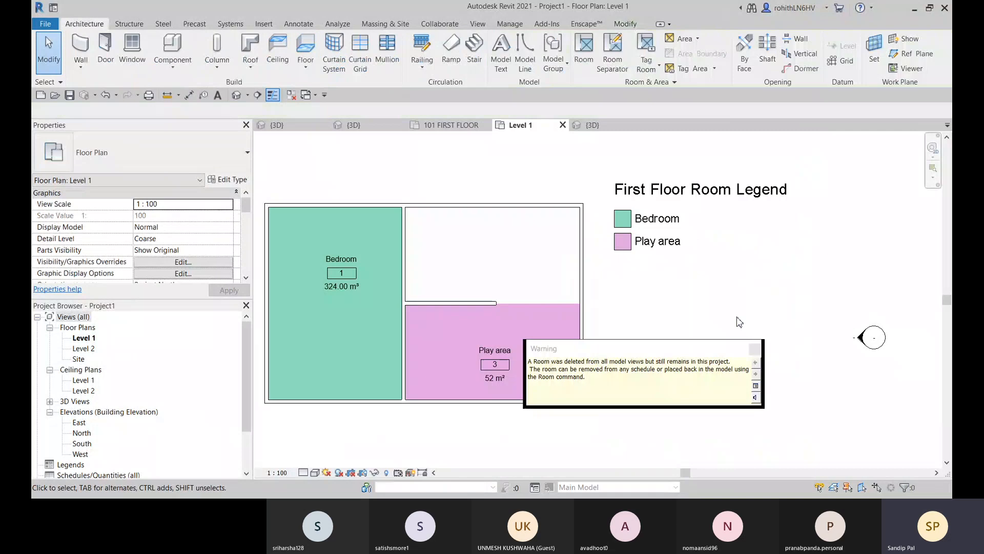
click(756, 351)
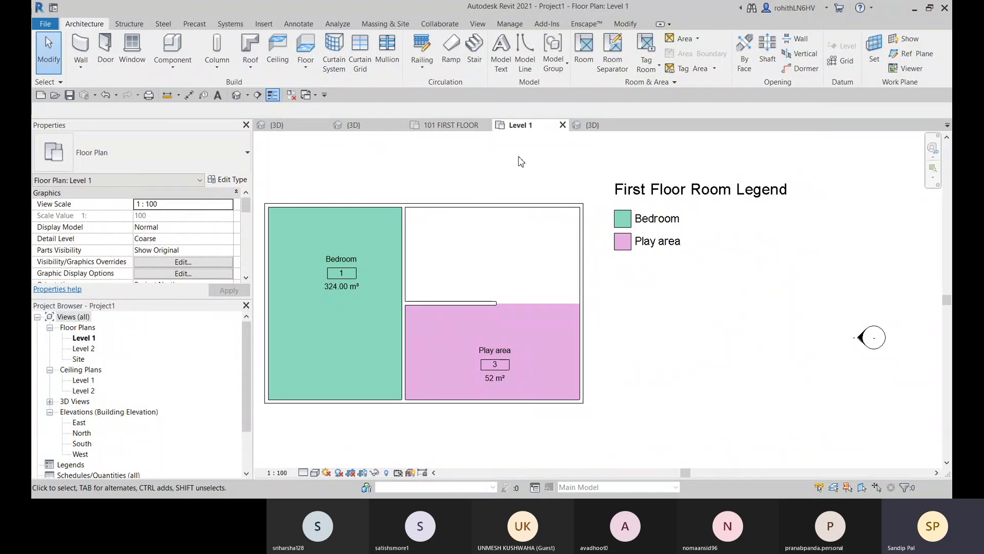
Review the entries of the rooms' Name color scheme, then close it without changes.
click(687, 83)
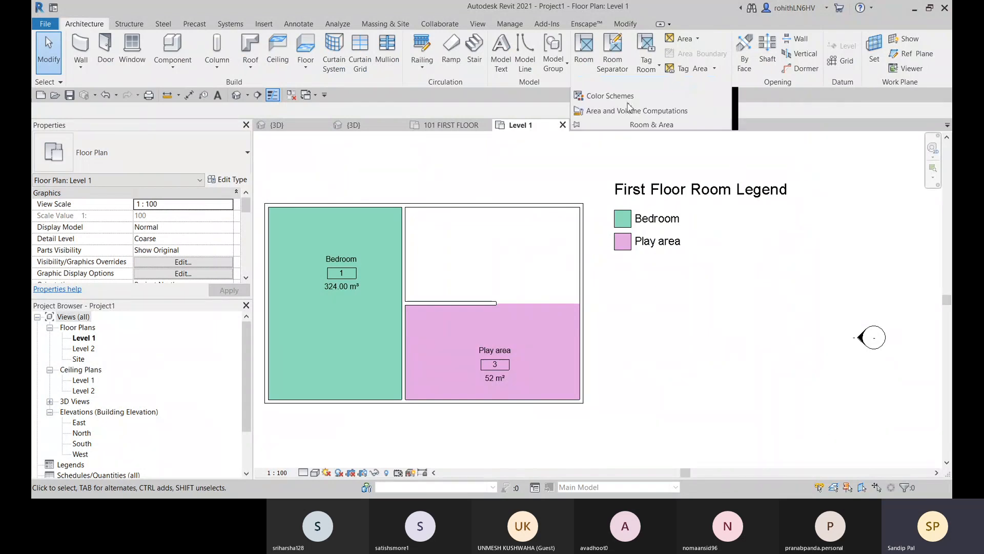
click(623, 93)
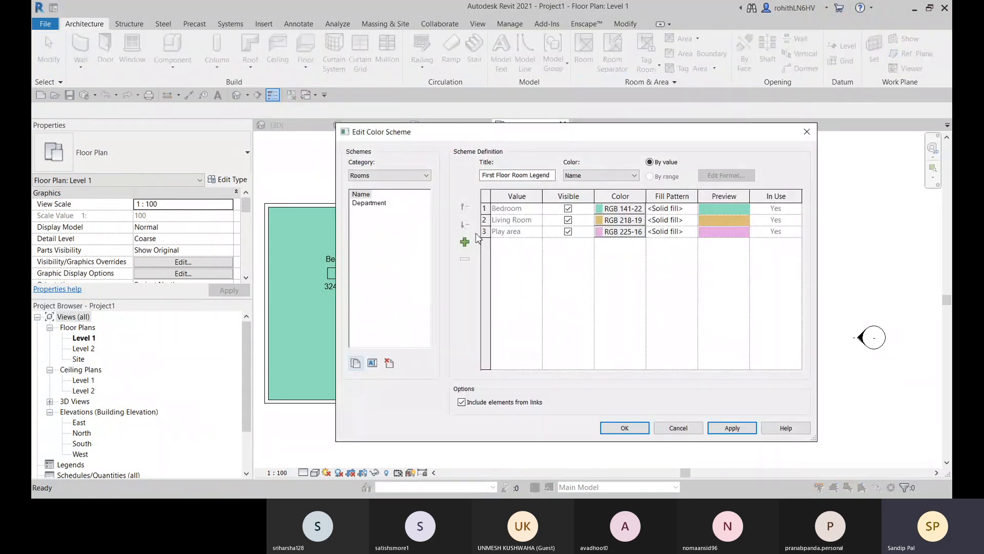
click(501, 210)
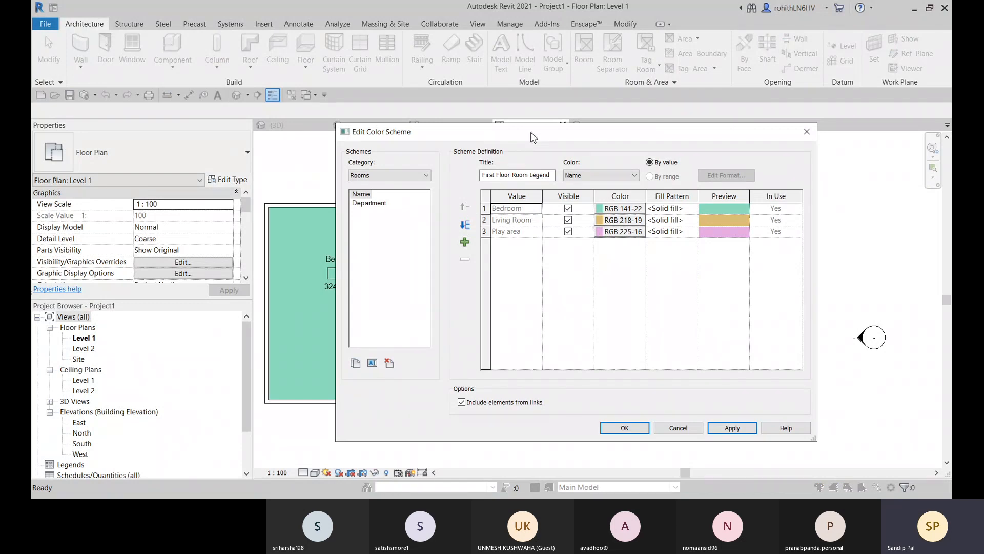
drag(531, 136, 431, 150)
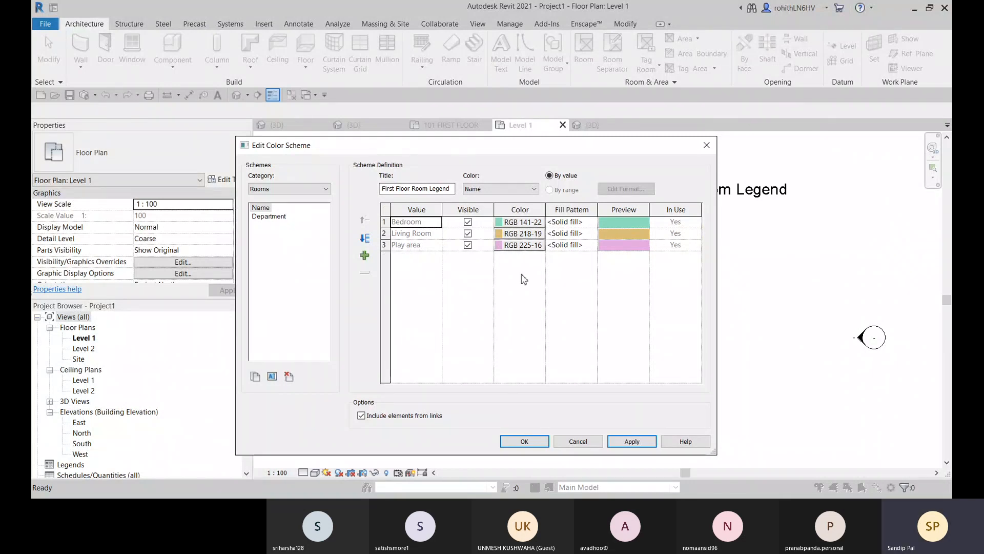
click(706, 145)
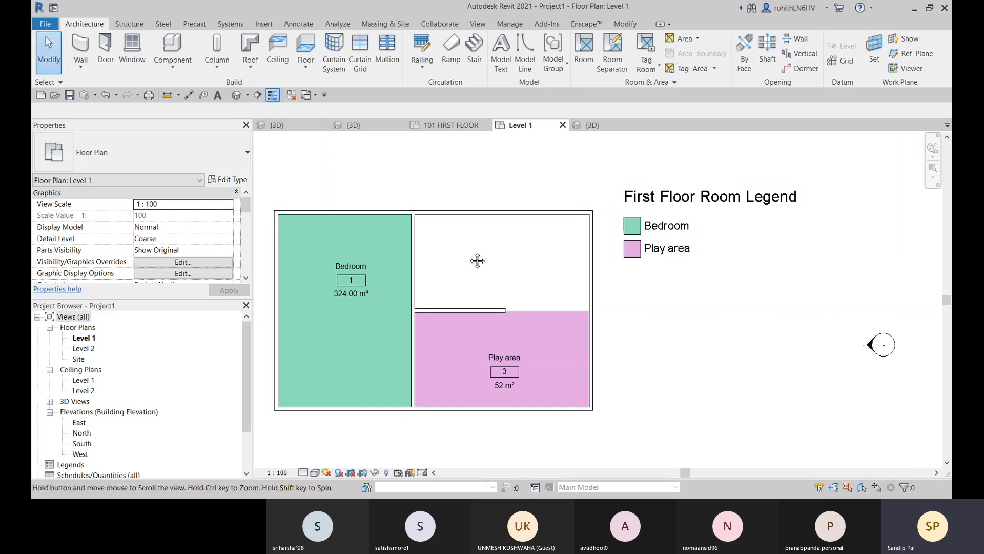
click(646, 45)
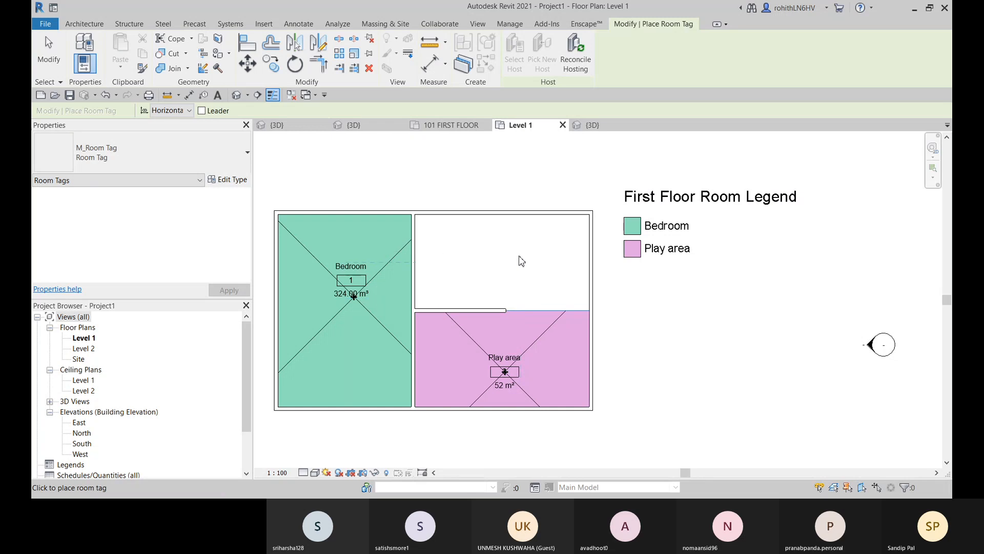
middle_drag(521, 261, 530, 273)
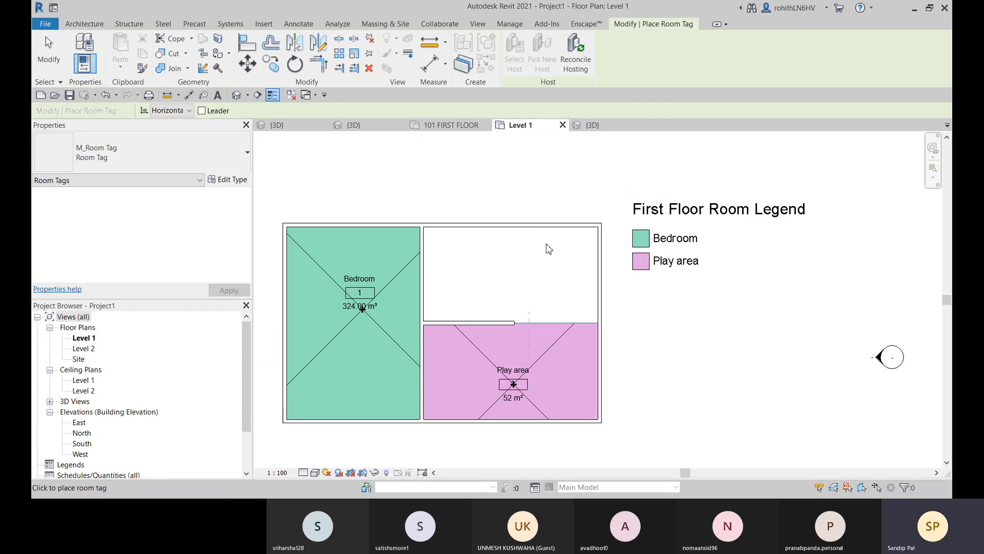
key(Escape)
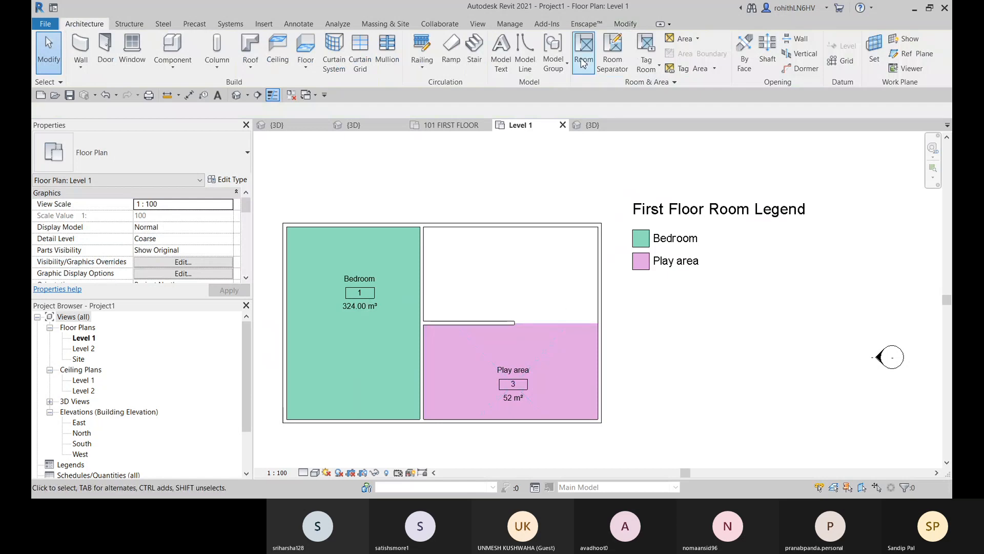
click(646, 52)
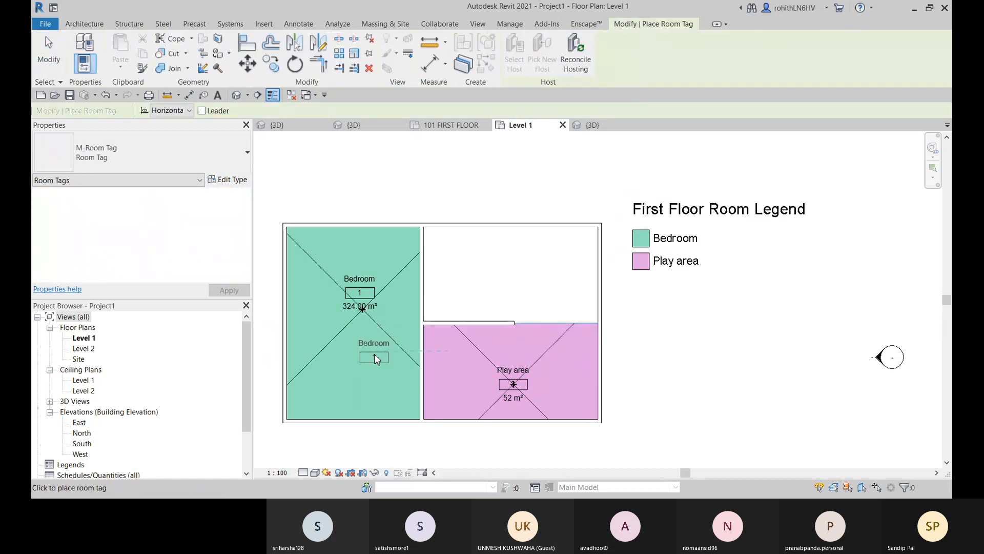
key(Escape)
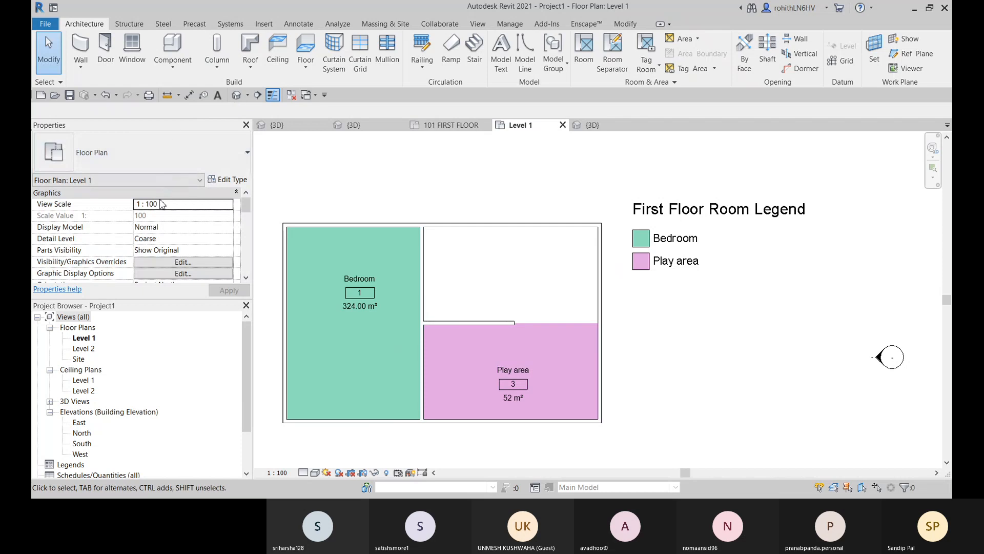
Turn on the Room Separation line subcategory in the Level 1 floor plan's visibility overrides.
click(152, 264)
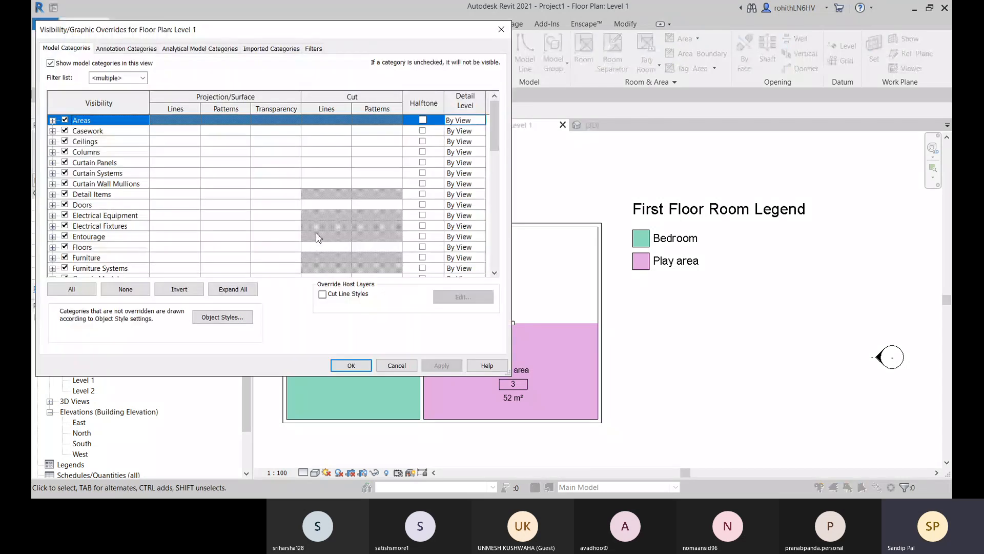
scroll(121, 227, down, 8)
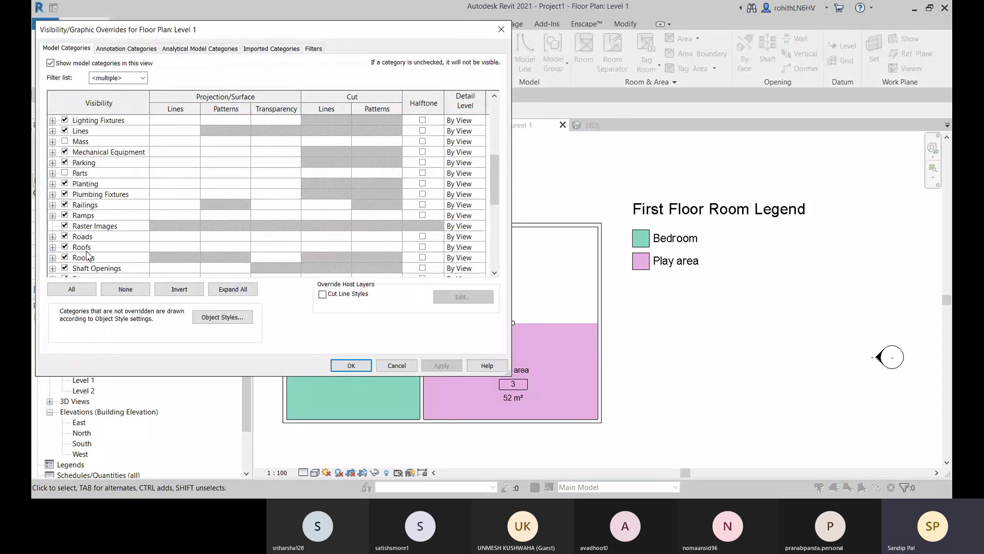
scroll(82, 254, down, 5)
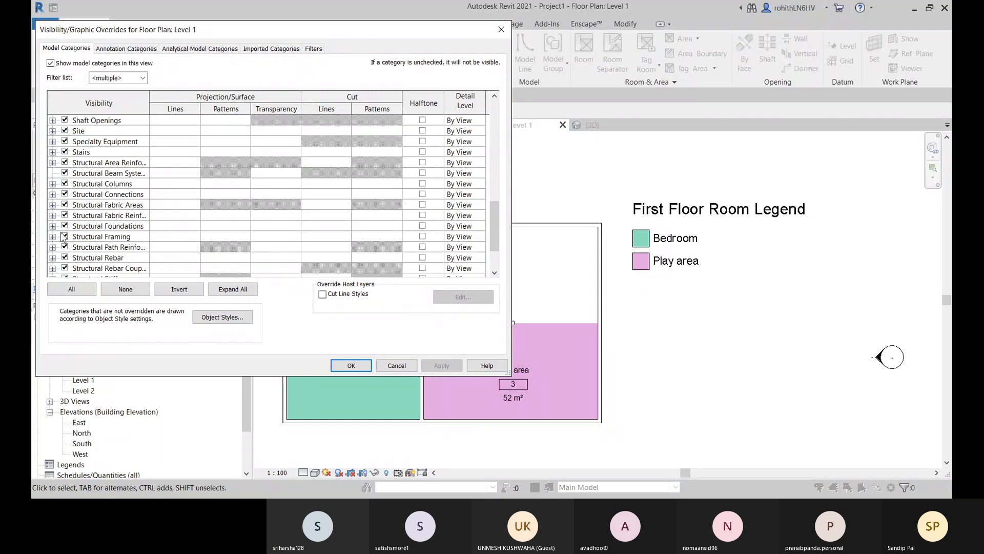
scroll(82, 233, up, 4)
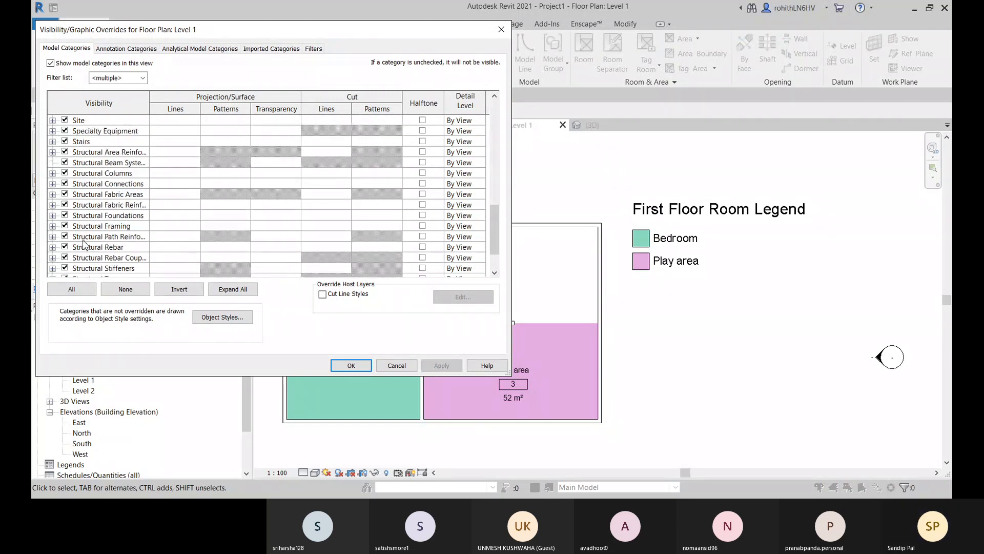
scroll(80, 229, up, 3)
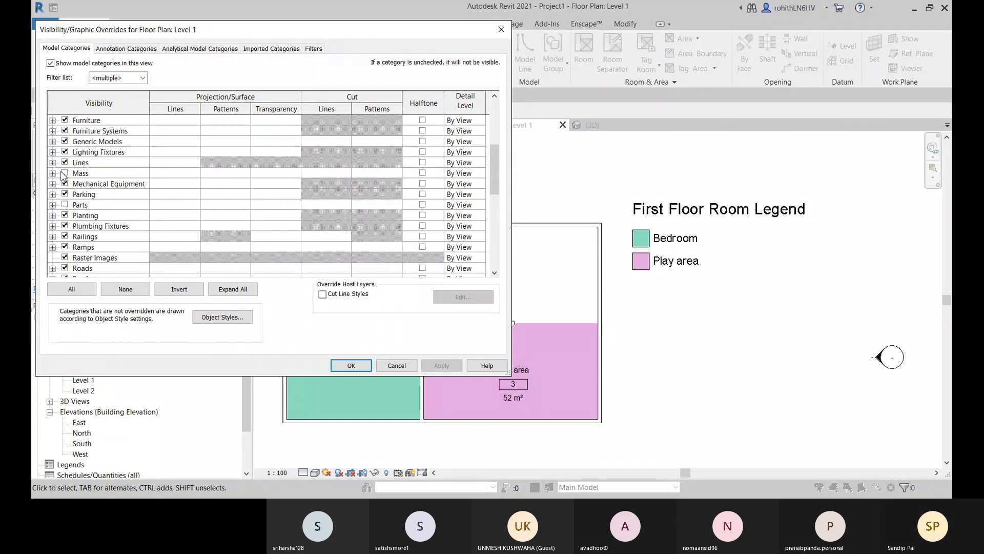
click(53, 163)
scroll(111, 243, down, 1)
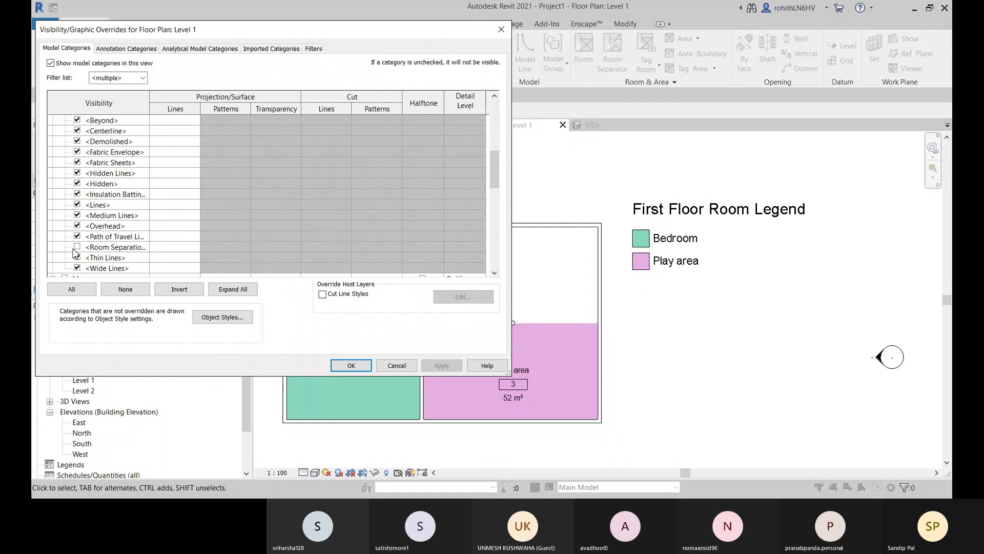
click(77, 247)
click(441, 365)
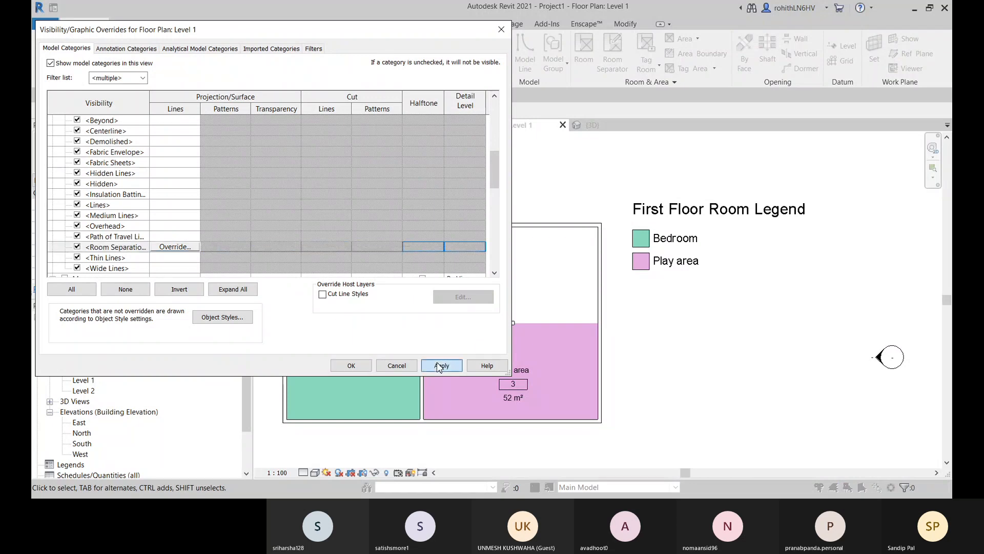
click(351, 366)
click(646, 50)
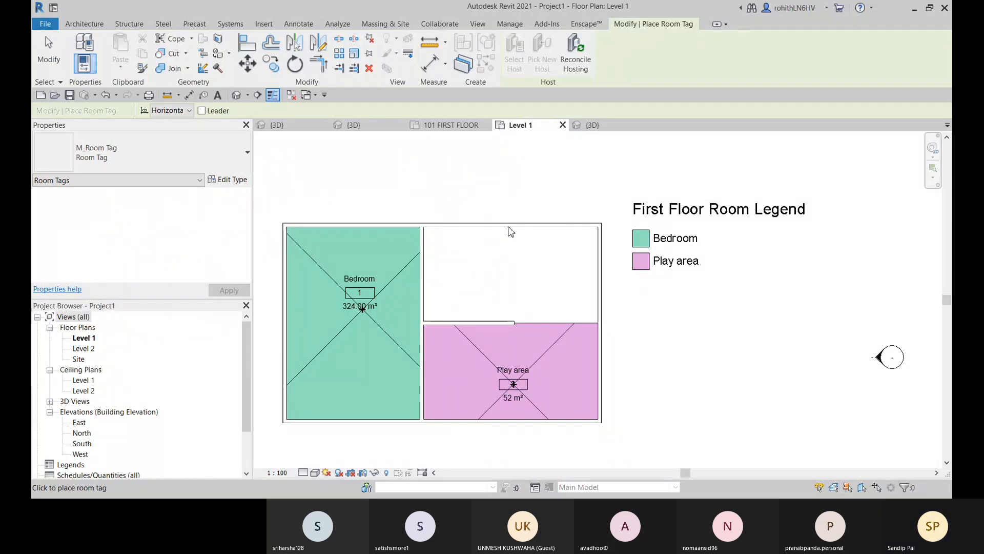
key(Escape)
click(598, 254)
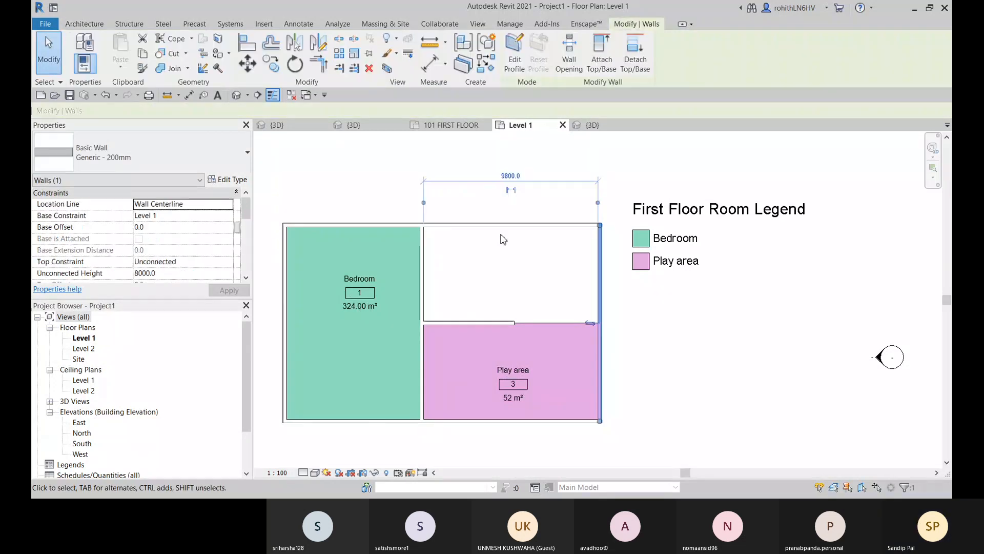
click(505, 227)
key(Escape)
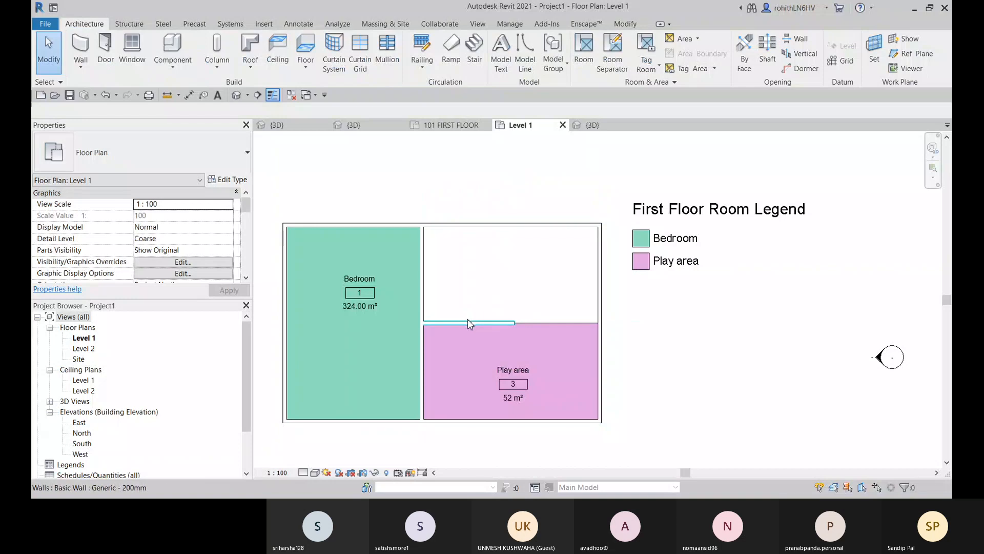
click(529, 228)
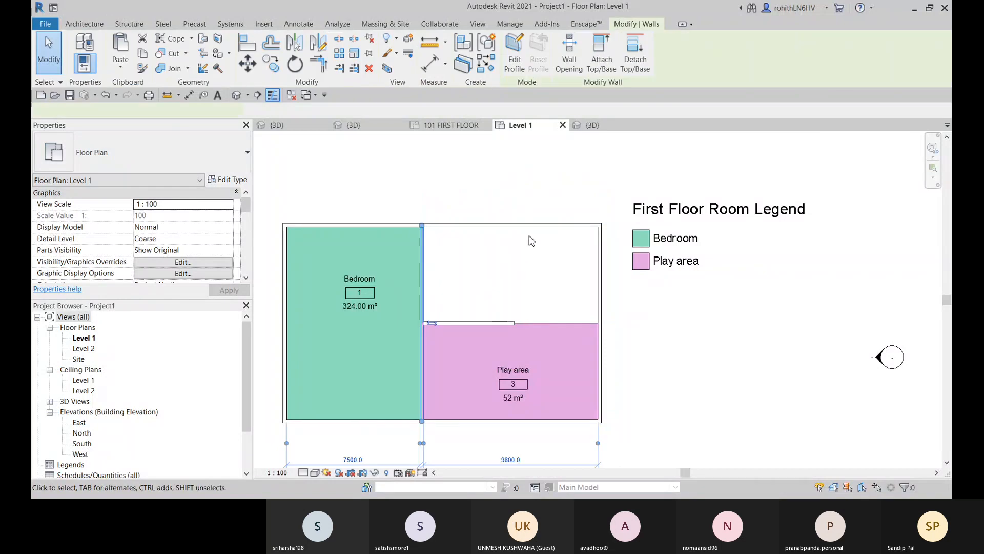
key(Escape)
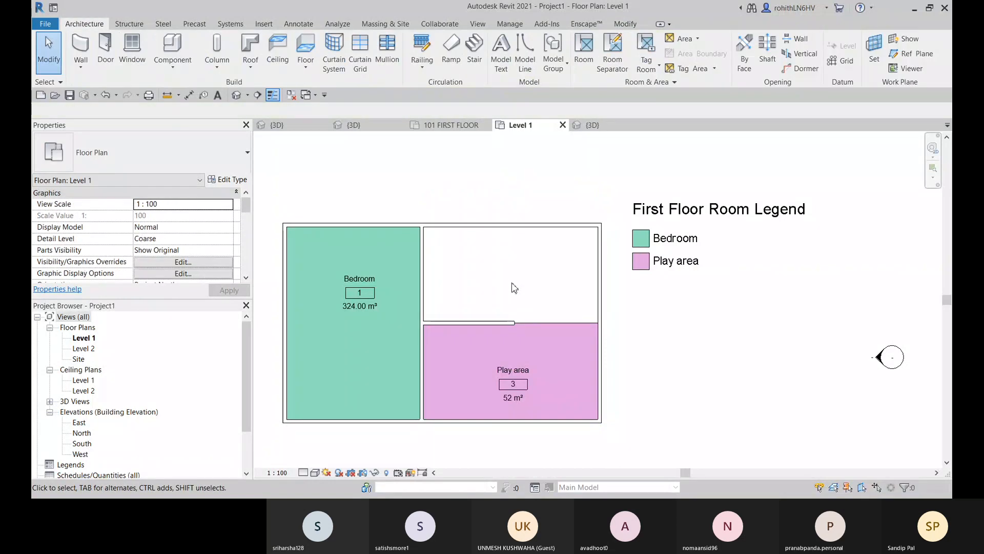
Try to tag all untagged rooms in the Level 1 plan using the M_Room Tag : Room Tag.
click(659, 72)
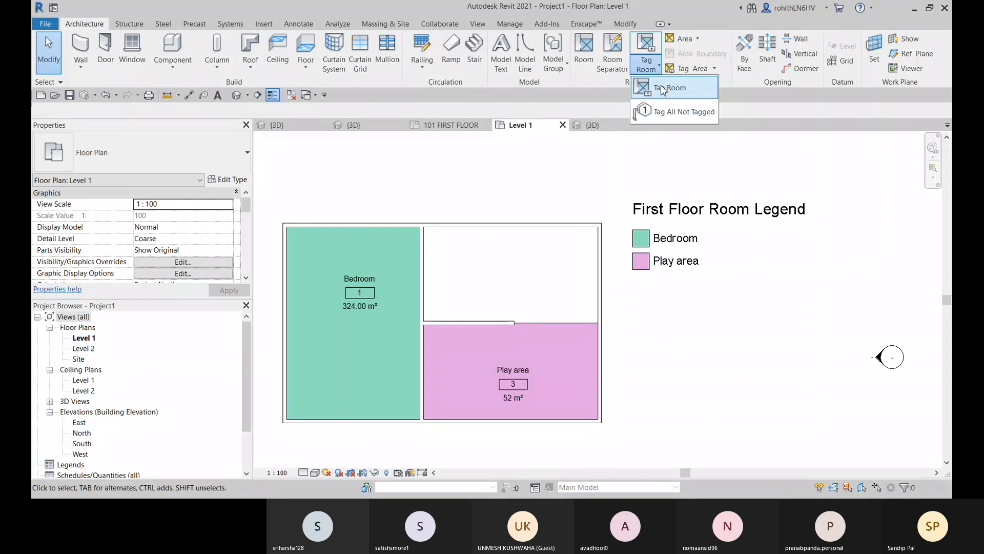
click(658, 112)
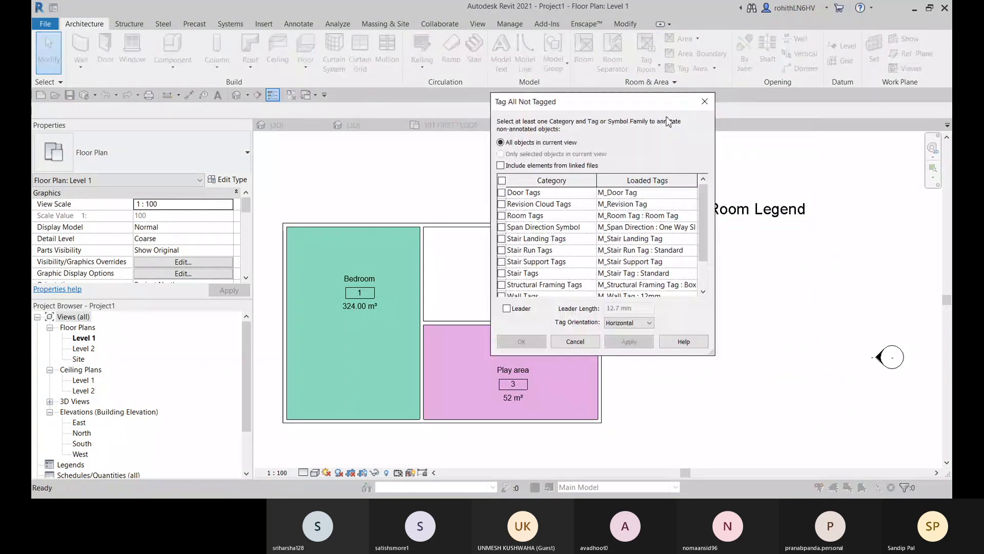
click(502, 215)
click(528, 343)
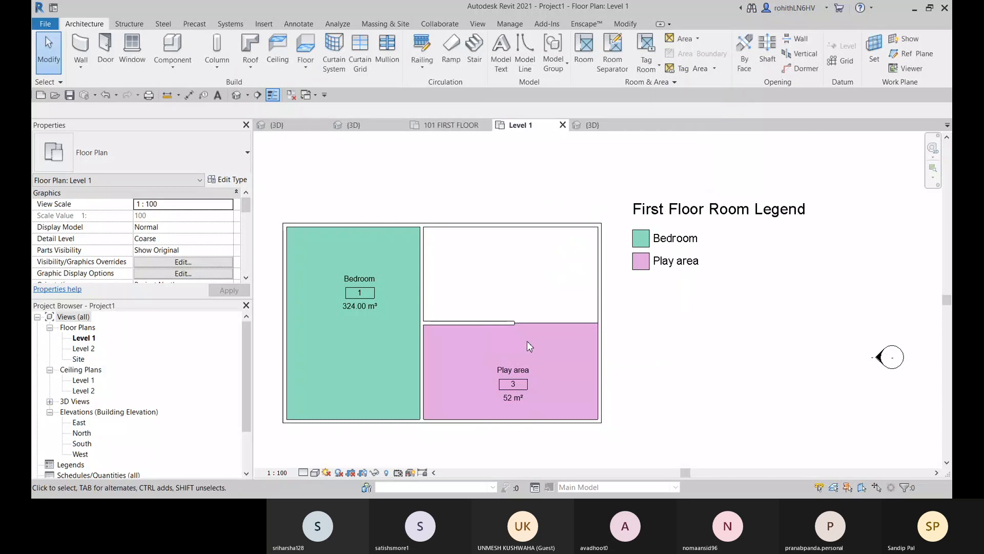
click(540, 229)
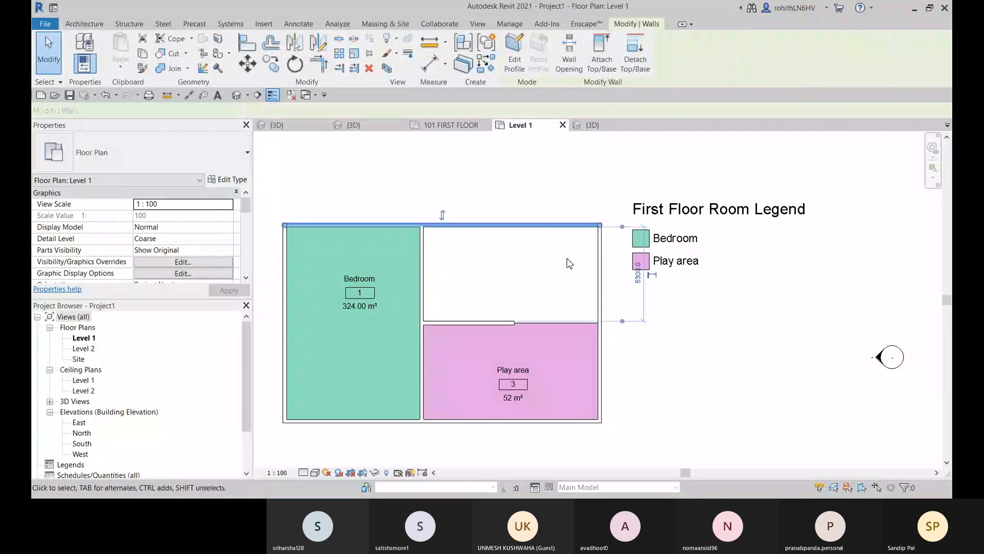
click(598, 259)
click(534, 274)
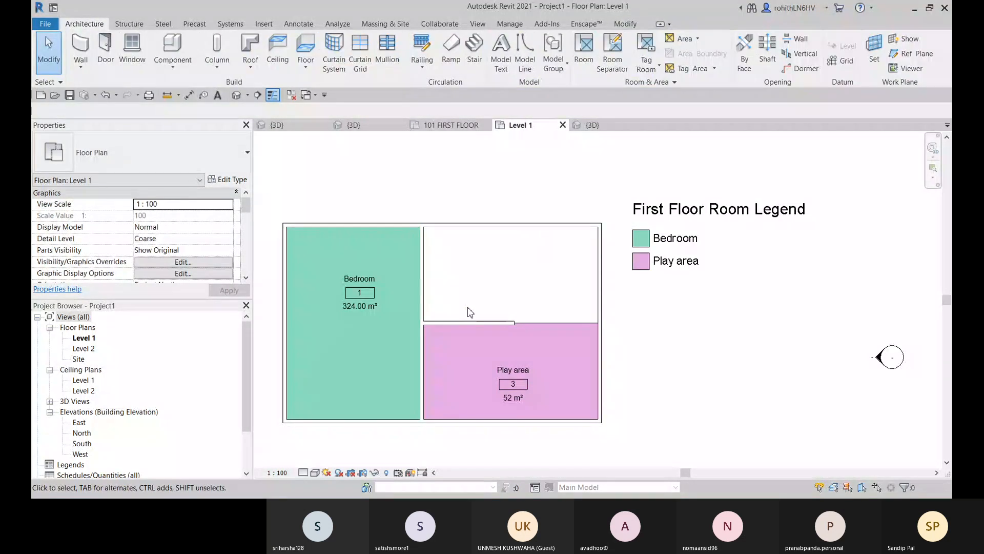
click(484, 325)
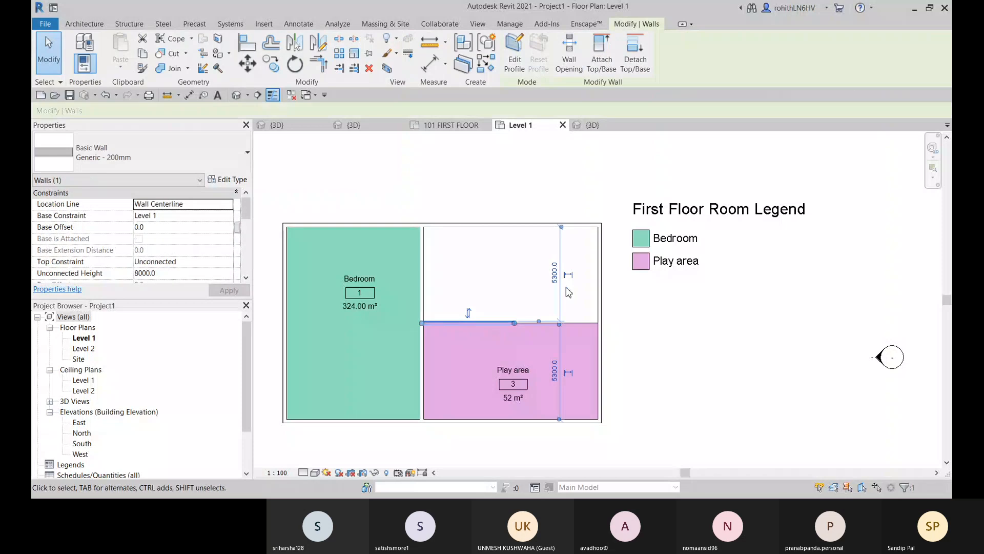
click(515, 266)
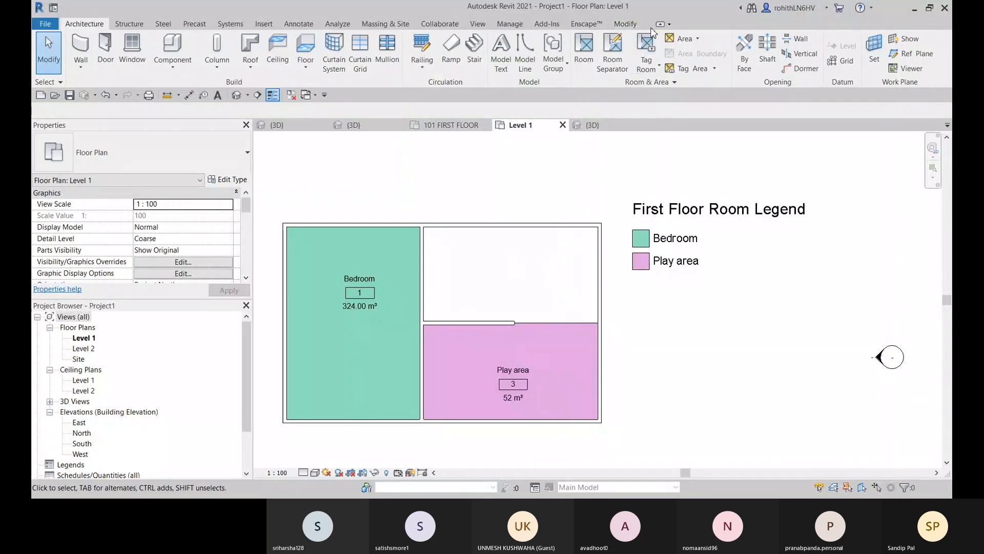
click(646, 54)
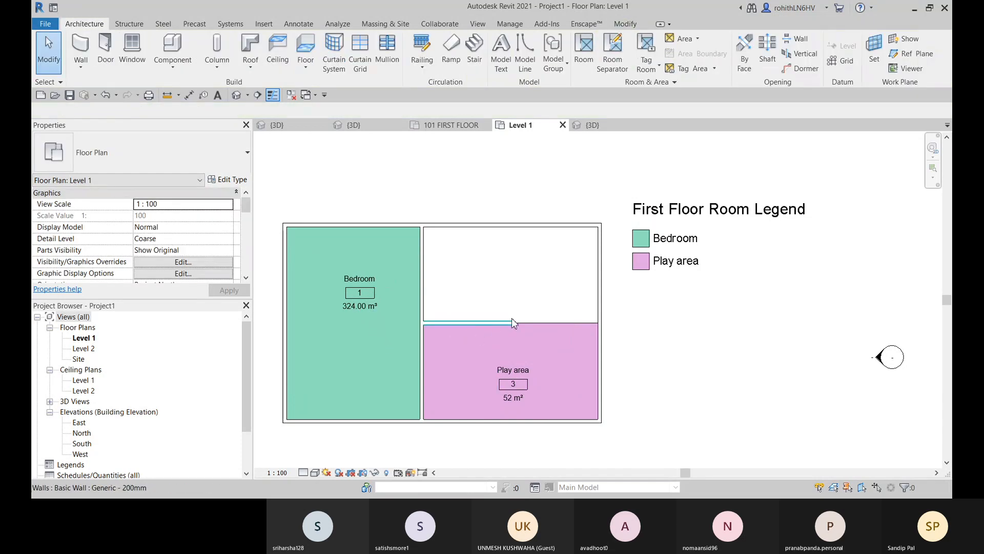
Undo the recent changes back to before the Living Room and its tag were deleted.
key(ctrl+z)
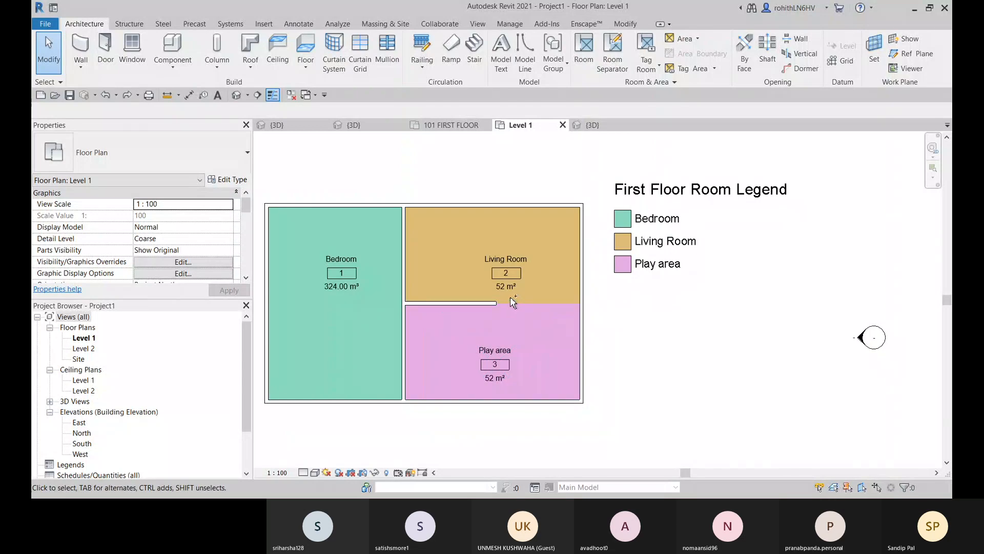
click(512, 286)
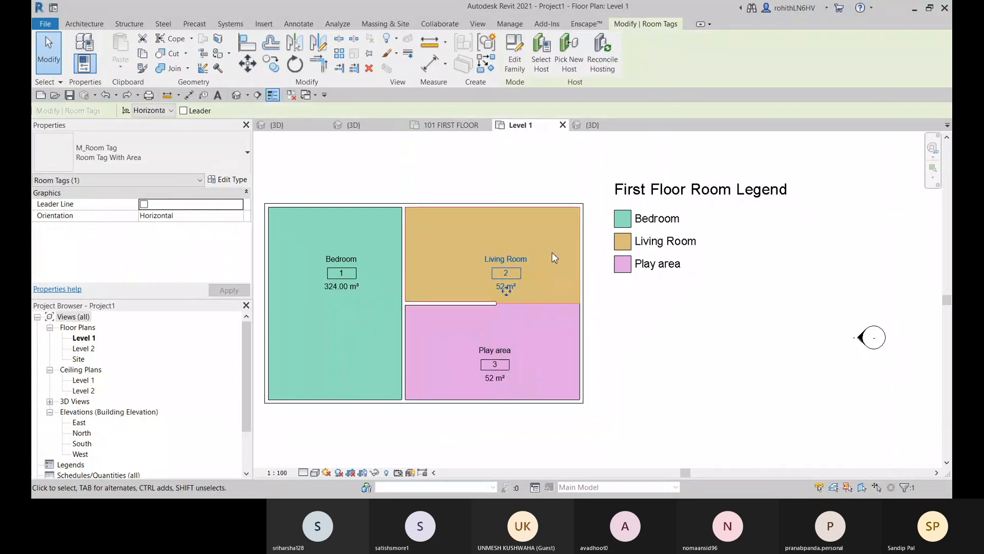
key(Escape)
Delete the Living Room itself from the Level 1 plan and dismiss the warning.
click(449, 220)
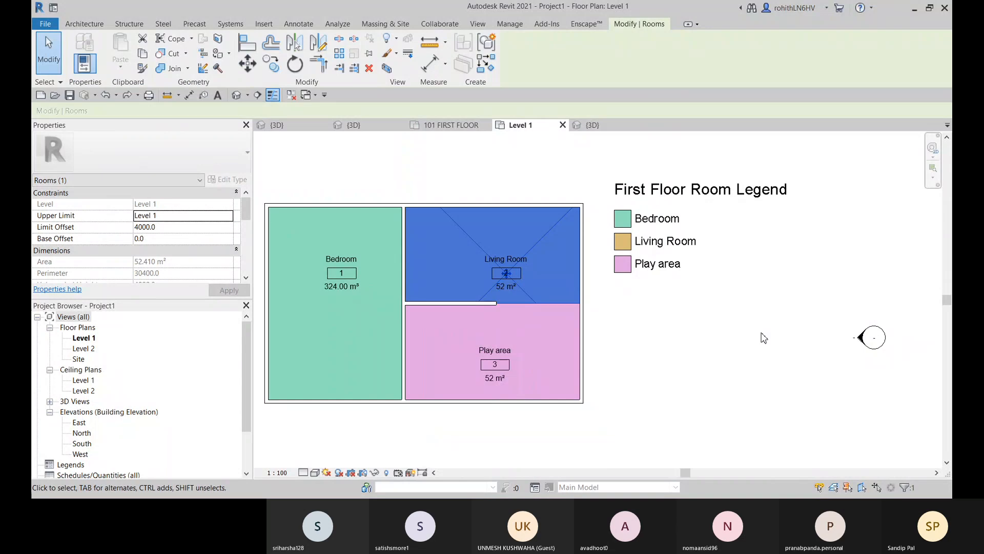
key(Delete)
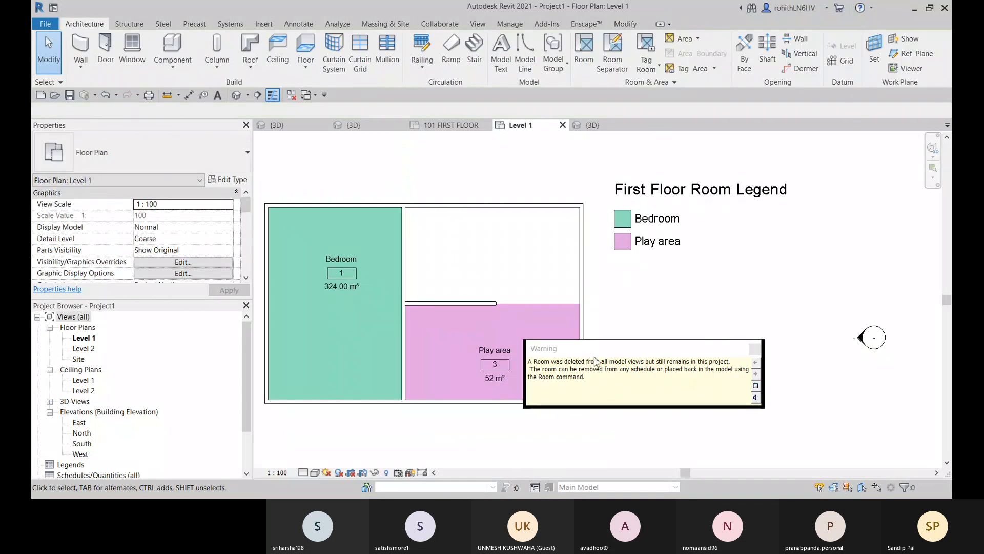
drag(595, 356, 589, 334)
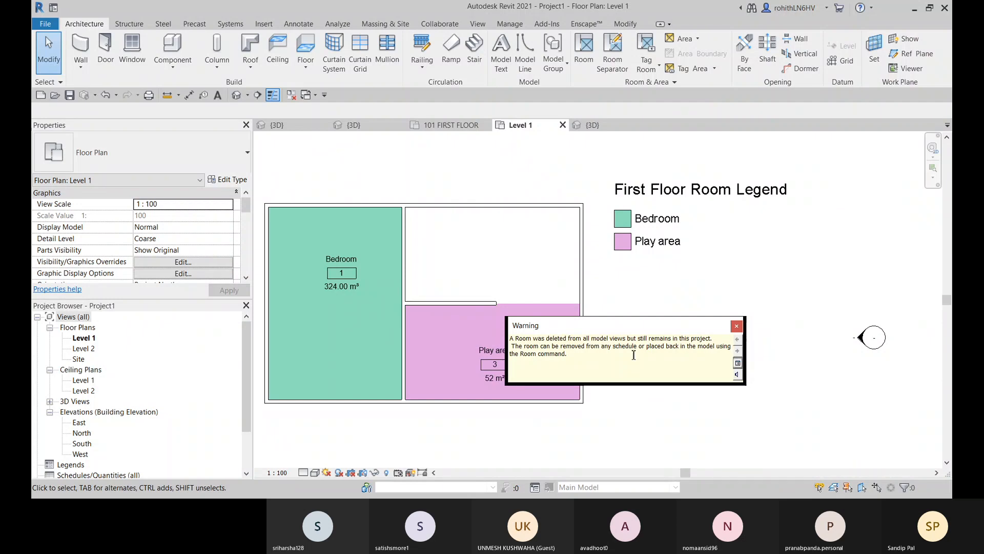
click(737, 326)
Place a new room with a tag in the empty enclosed space above the Play area.
click(584, 51)
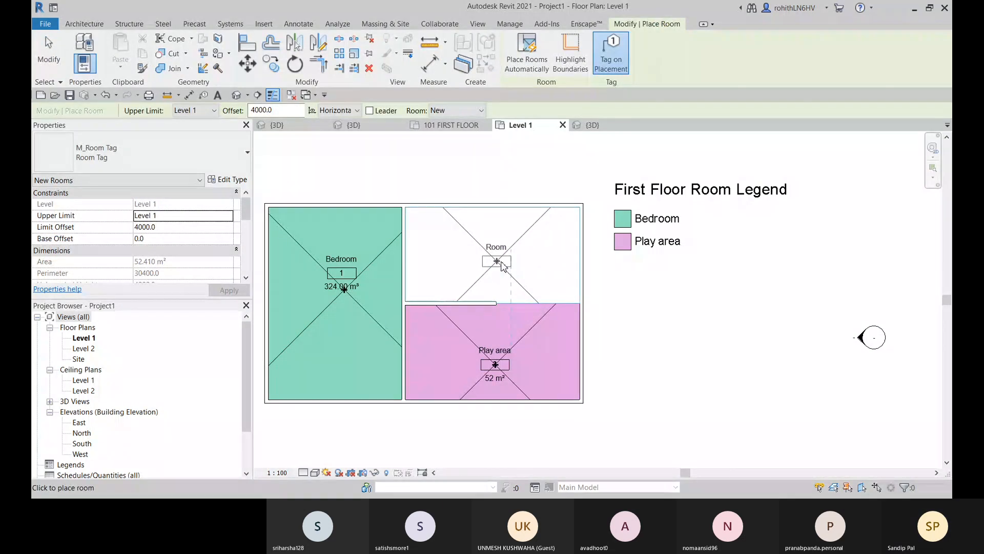
click(502, 264)
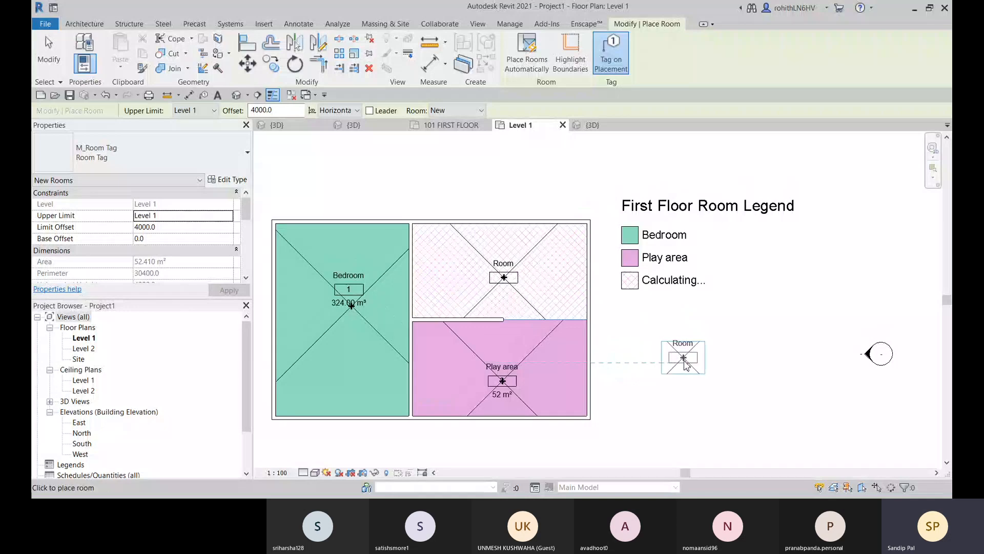
key(Escape)
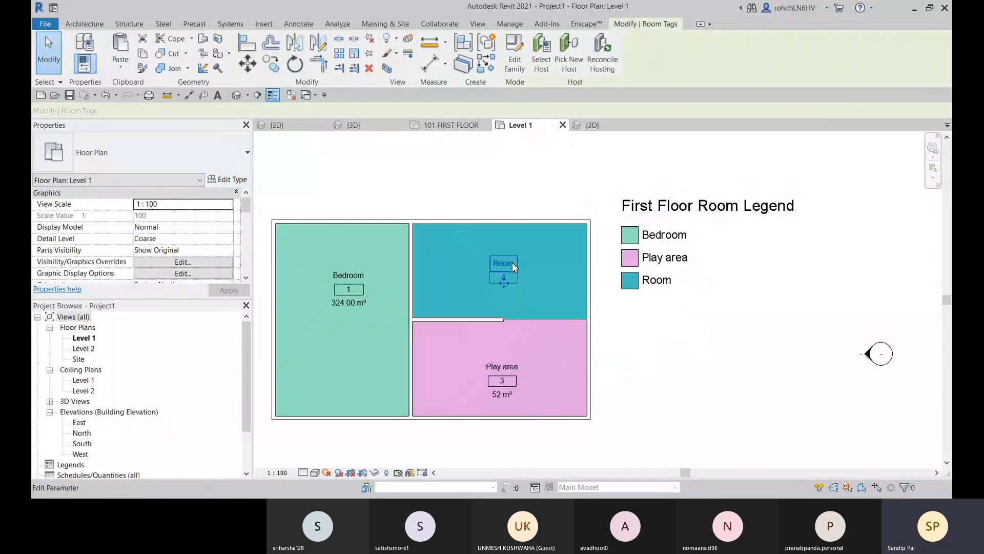
Rename the new room above the Play area to Living Room through its tag.
click(512, 263)
click(510, 263)
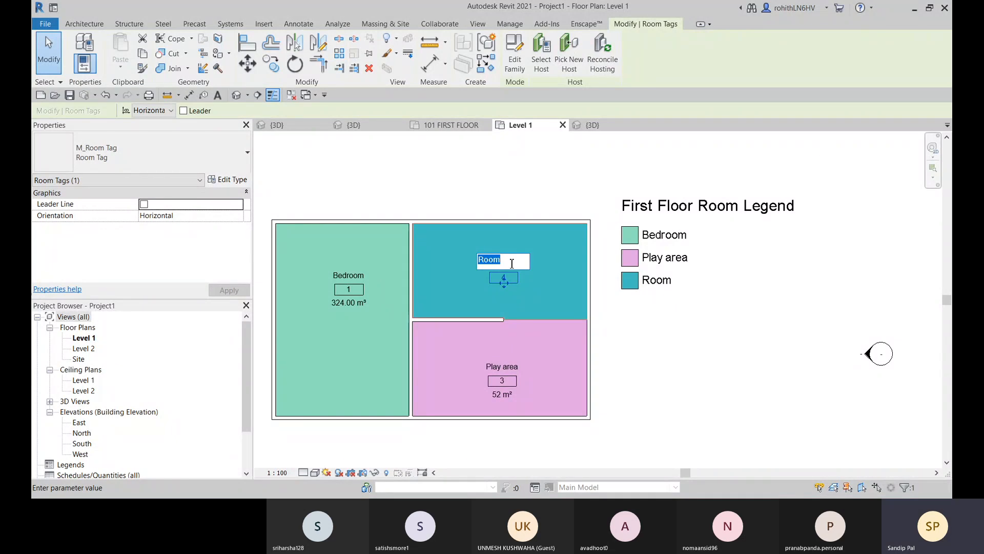
text(Livin)
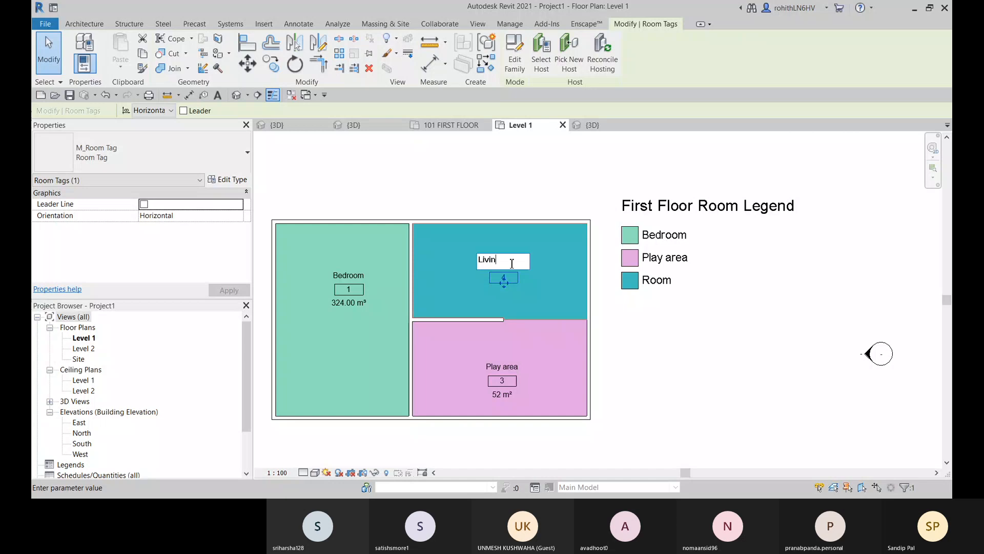
text(g Room)
key(Return)
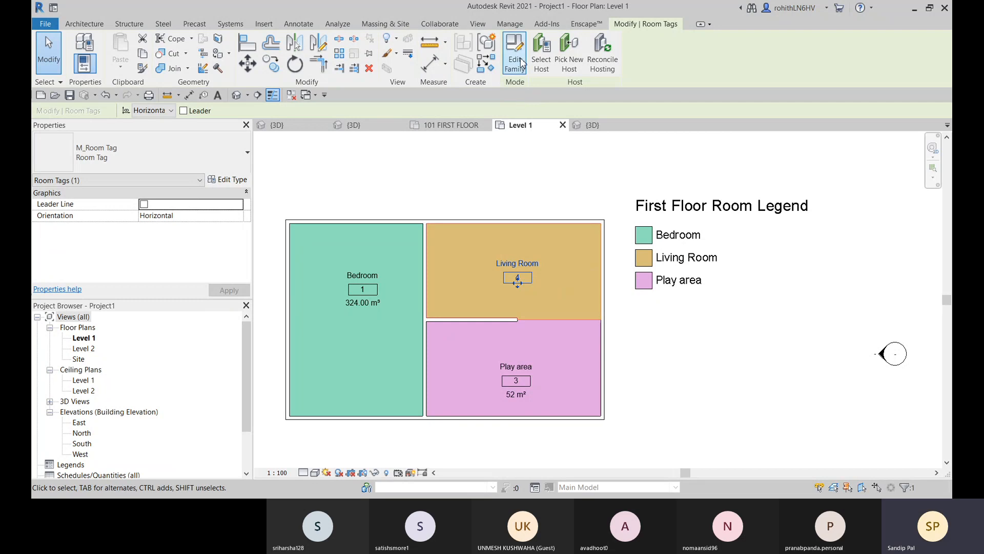
click(560, 195)
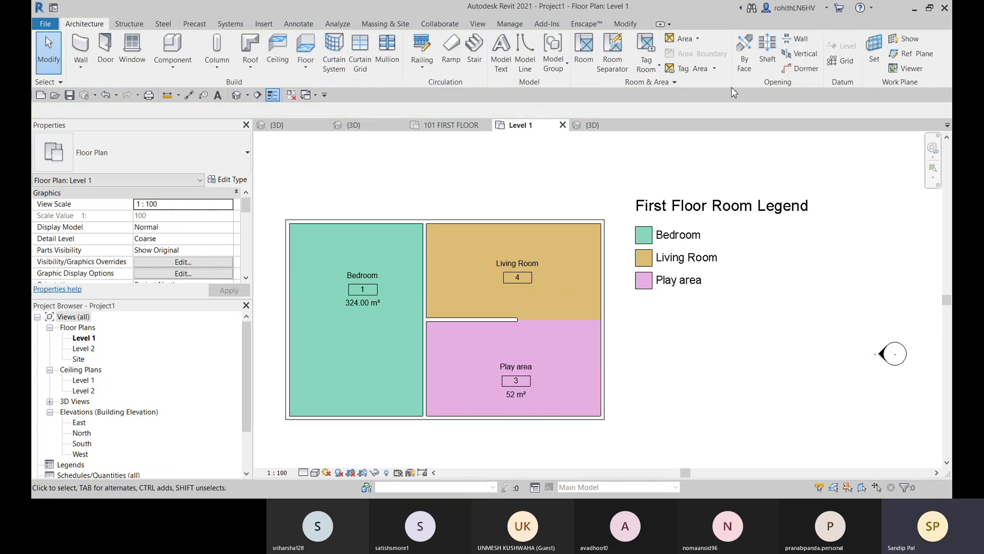
Add a Study Room entry to the rooms' Name color scheme.
click(677, 81)
click(610, 95)
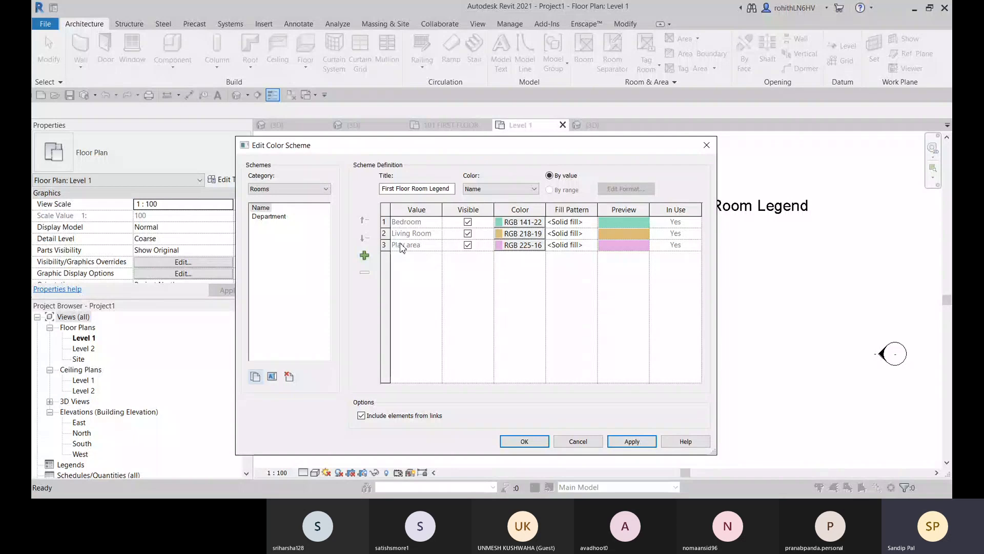
click(364, 255)
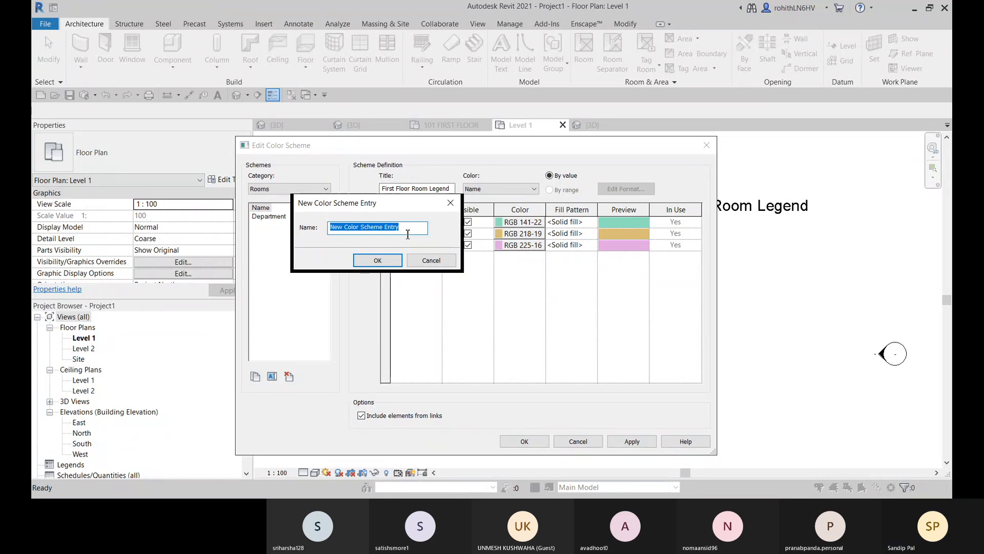
text(S)
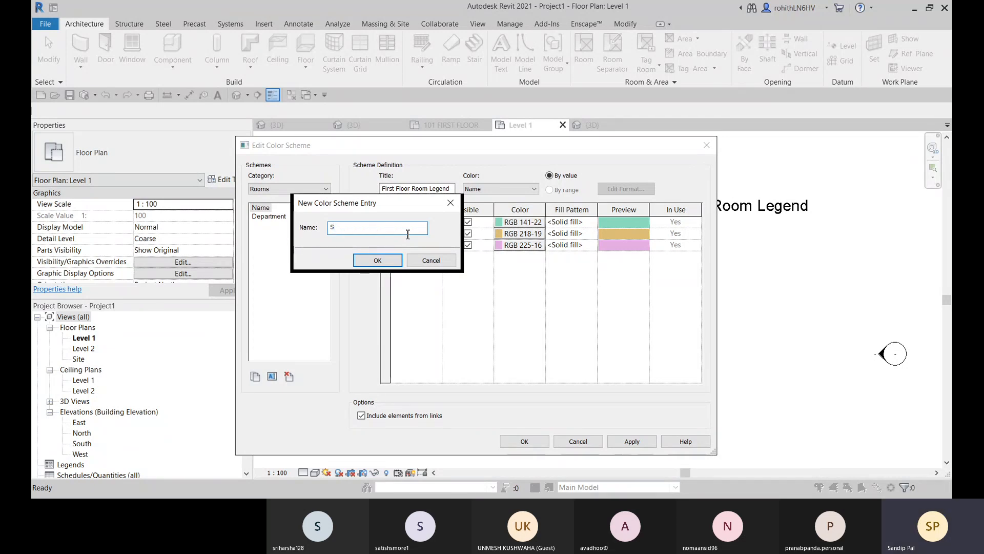
text(tudy )
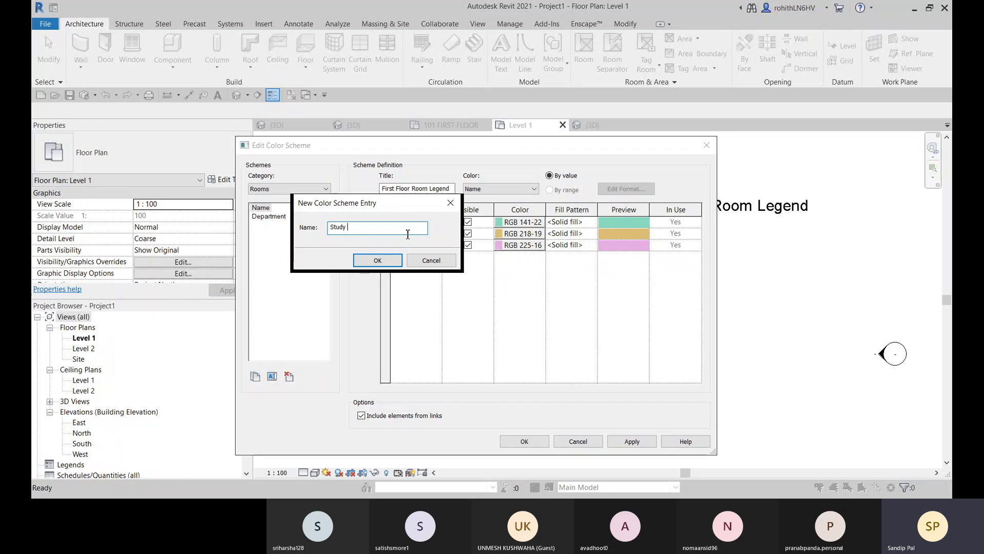
text(Room)
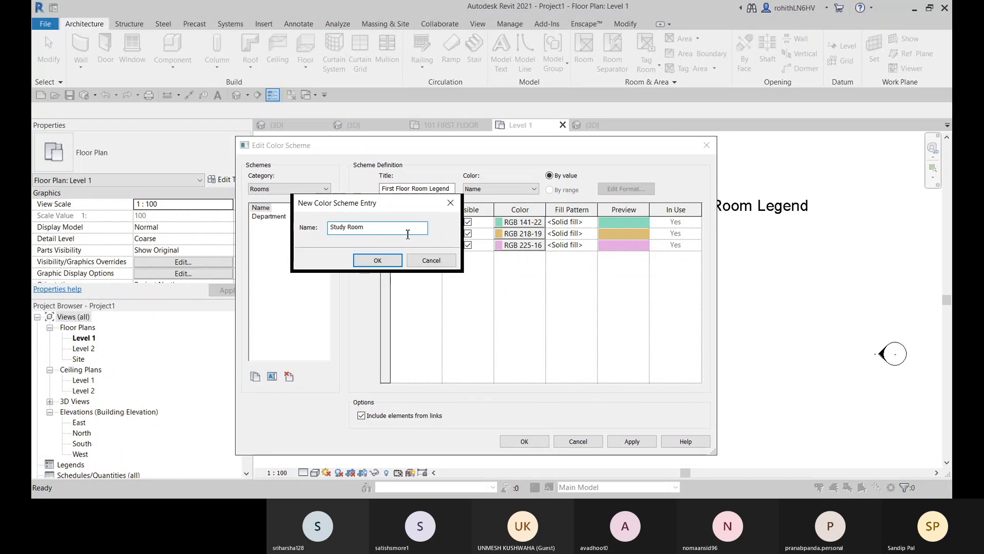
click(373, 262)
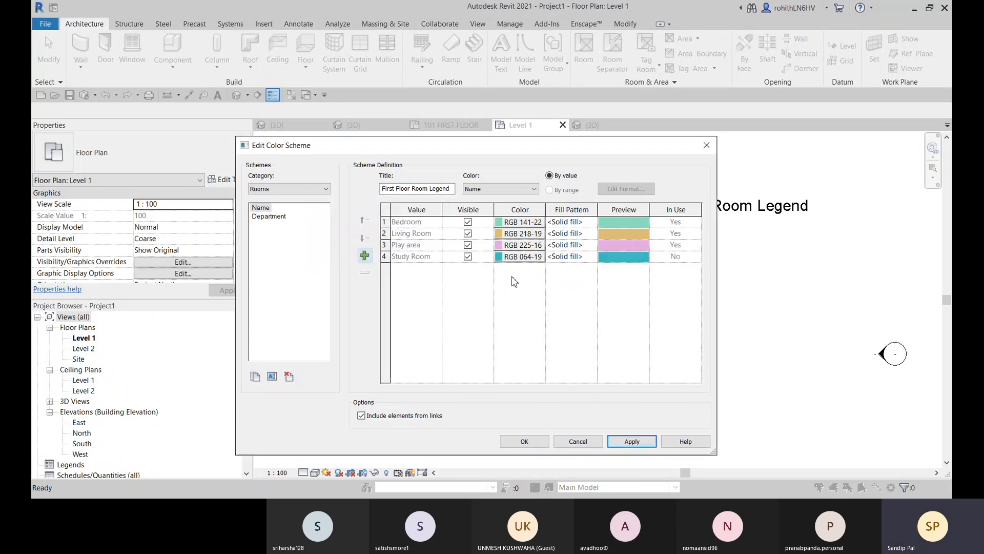
Set the Study Room entry's color to Magenta and accept the color scheme.
click(519, 257)
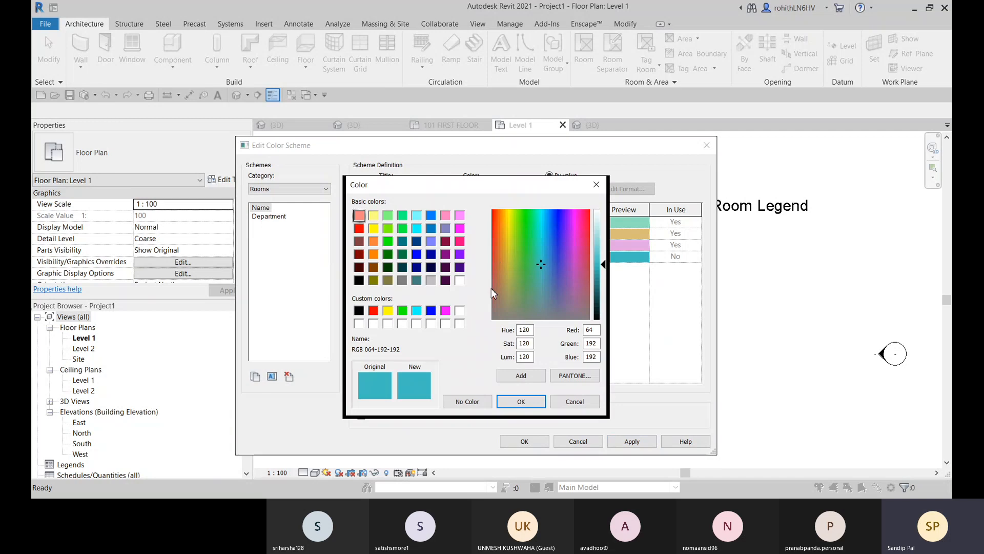
click(445, 311)
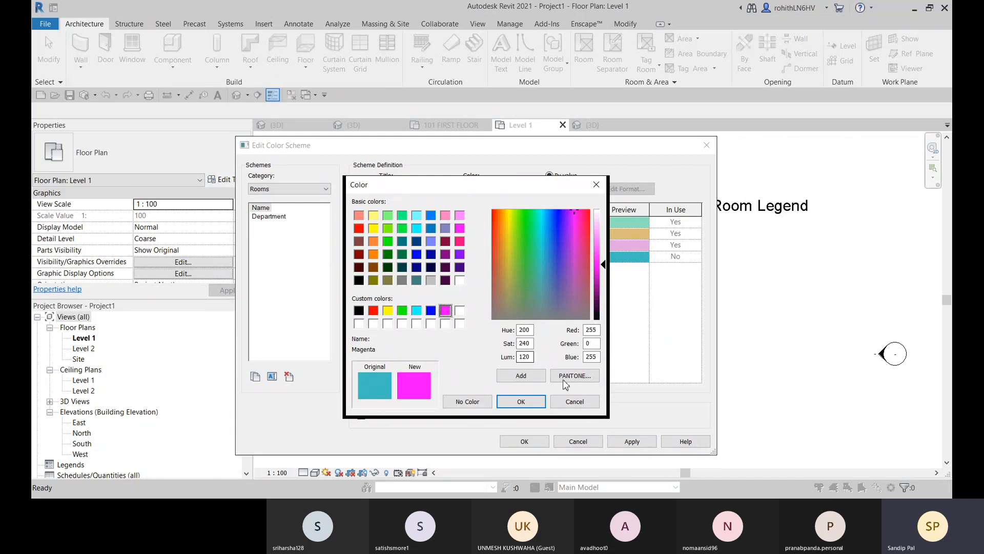
click(521, 402)
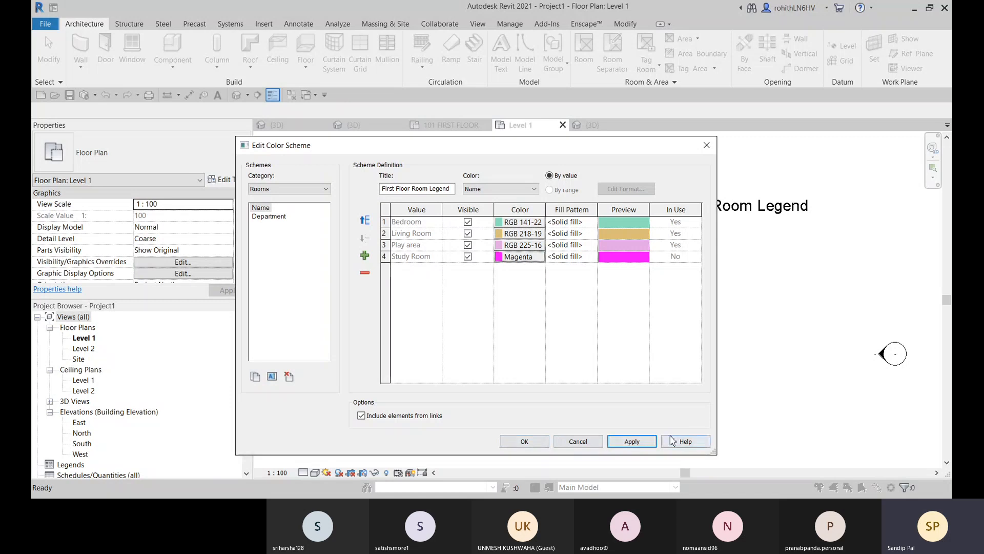
click(525, 441)
Dismiss the save reminder and draw three Generic - 200mm walls enclosing a new 11000 mm long space on the Bedroom's outer left side.
scroll(532, 350, down, 5)
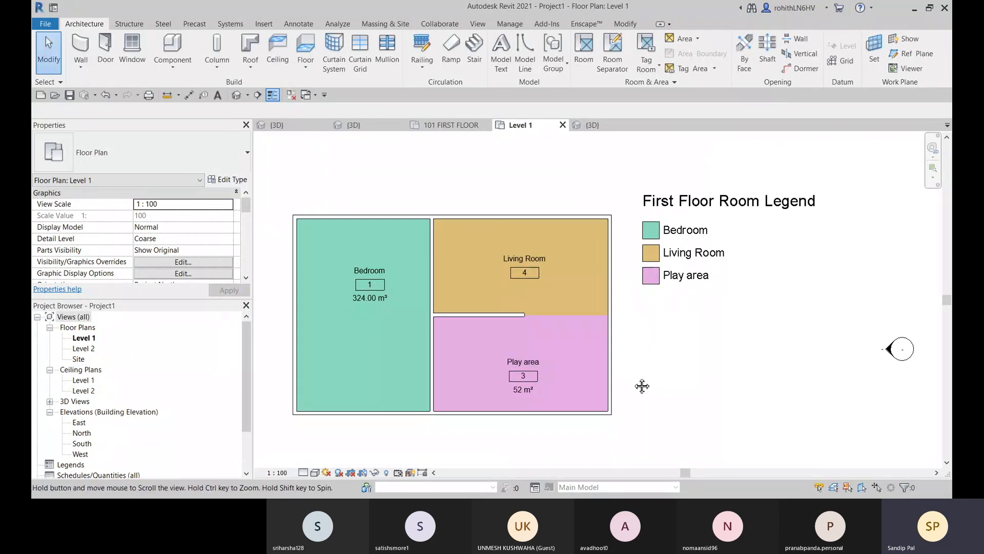
middle_drag(565, 361, 644, 364)
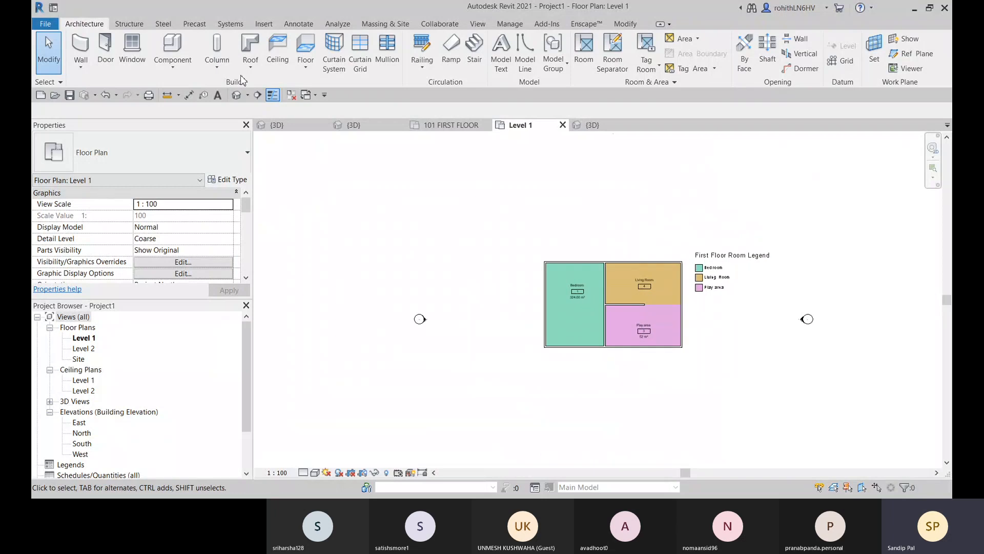
click(80, 48)
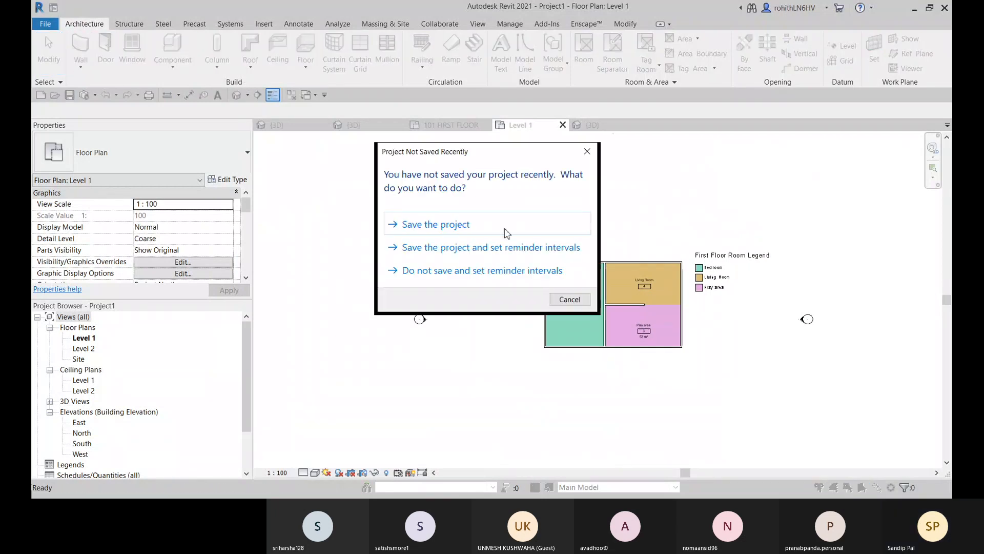
click(567, 298)
click(546, 263)
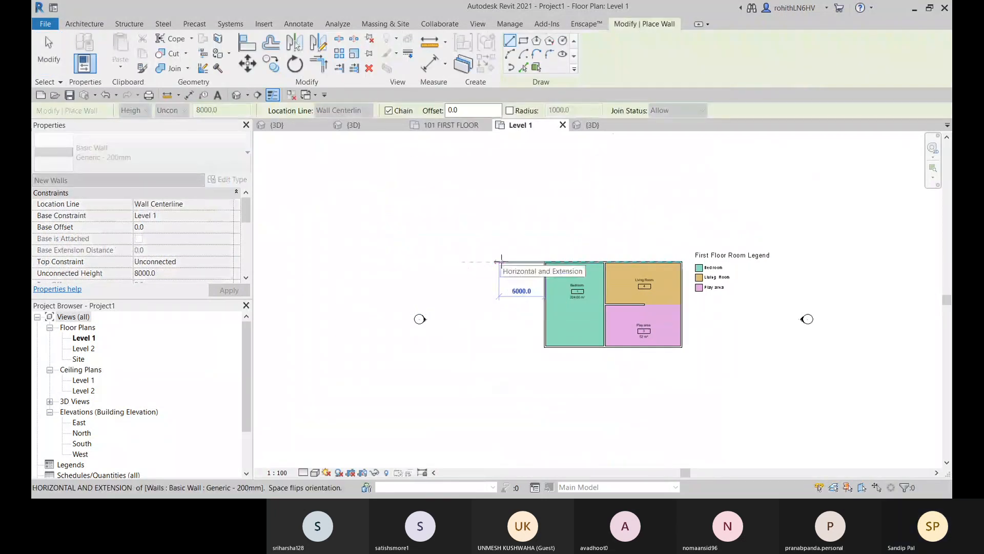
click(492, 263)
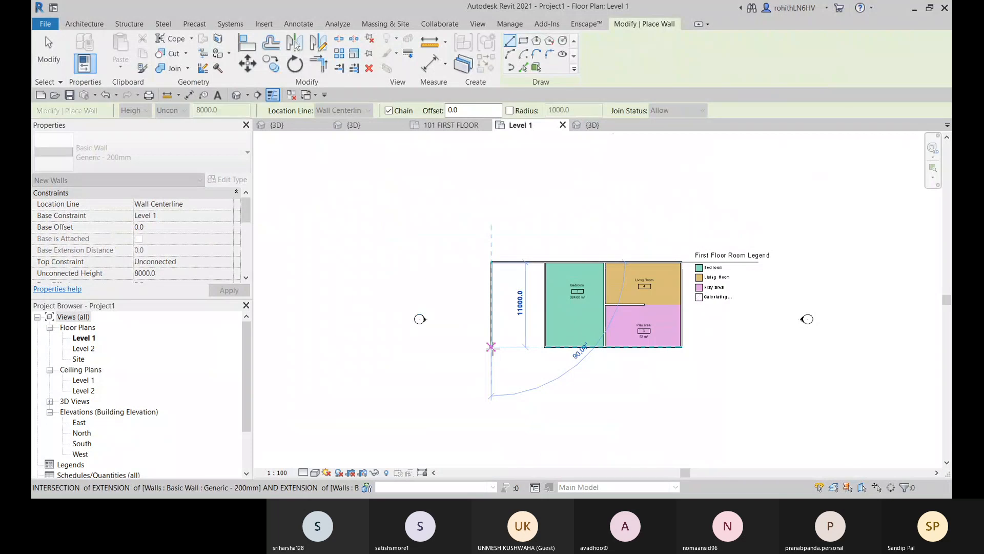
click(492, 347)
click(545, 347)
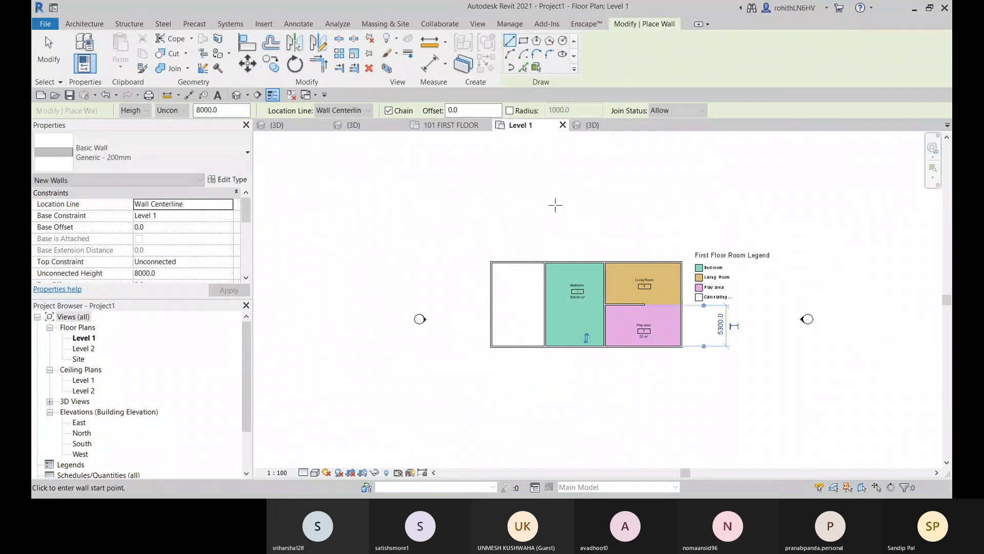
Finish the wall drawing and place a tagged room in the new space on the Bedroom's outer left side.
right_click(555, 205)
click(564, 207)
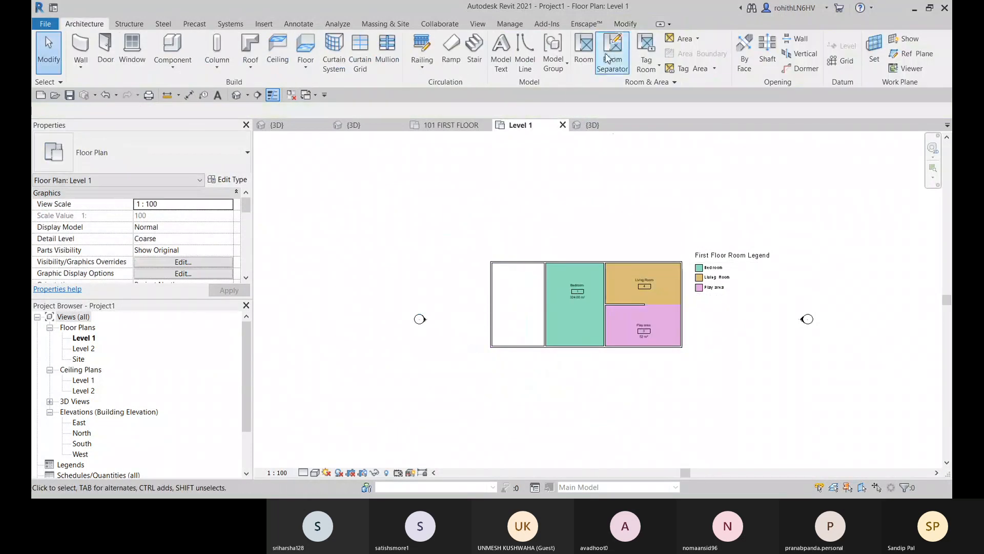
click(584, 51)
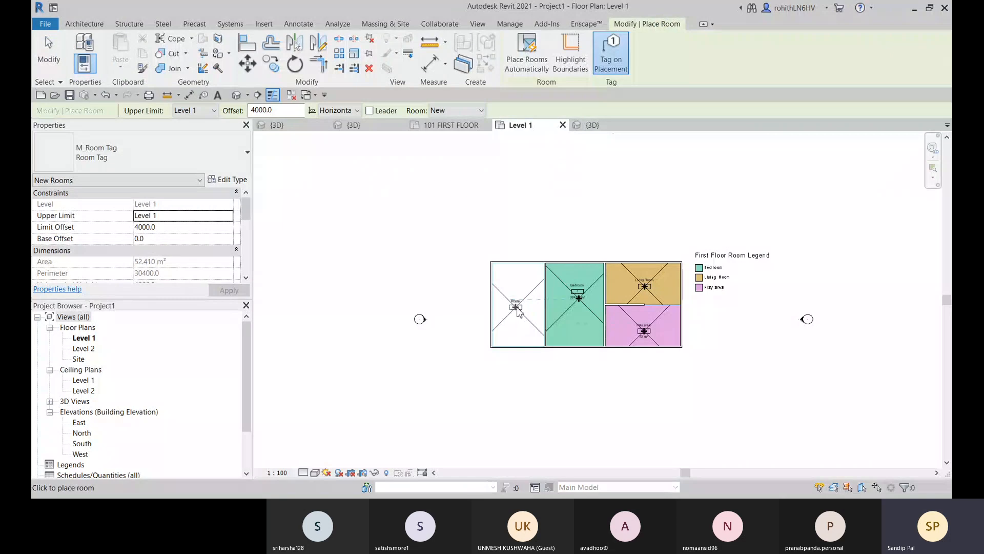
click(519, 299)
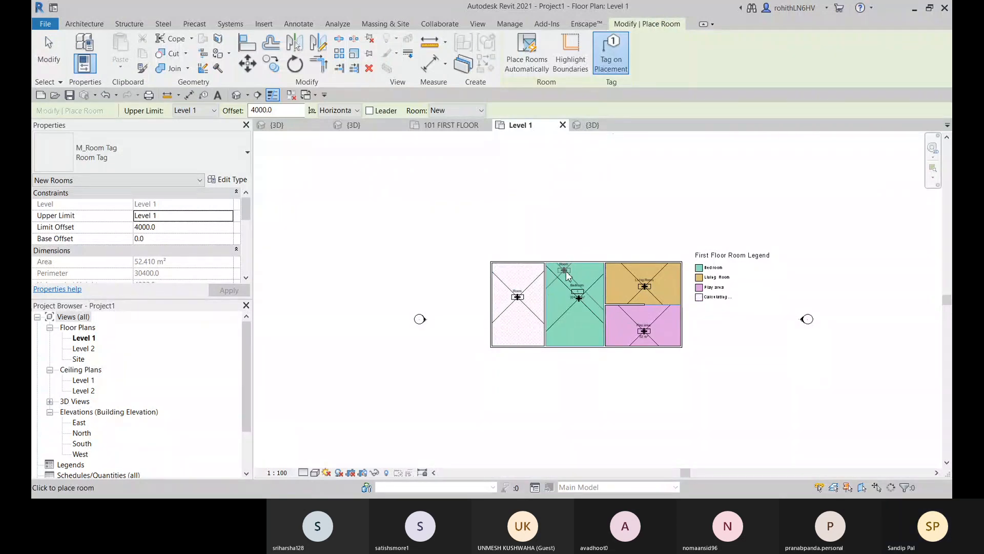
key(Escape)
key(Escape)
Rename the newly placed room beside the Bedroom to Study Room through its tag.
scroll(522, 294, up, 4)
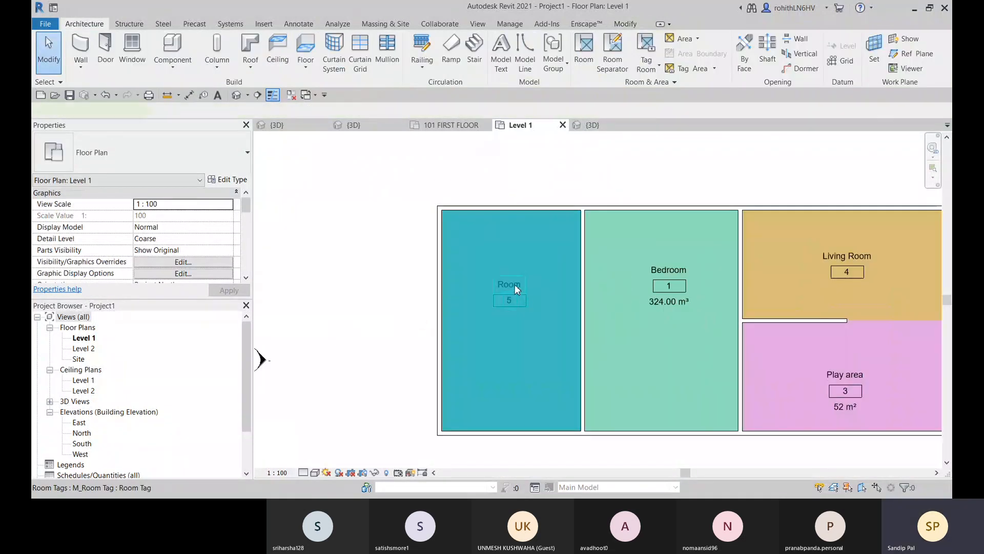
double_click(515, 284)
text(S)
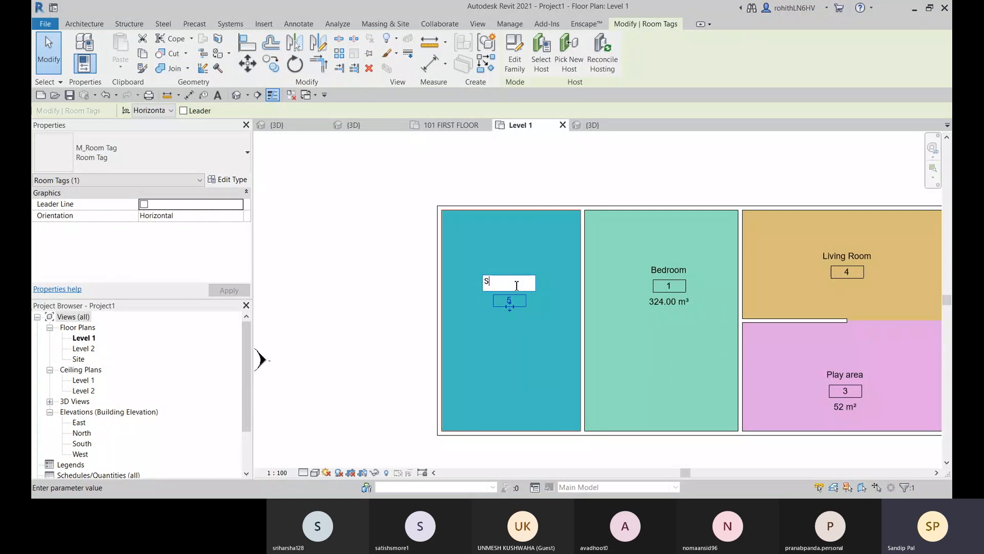
text(tudy R)
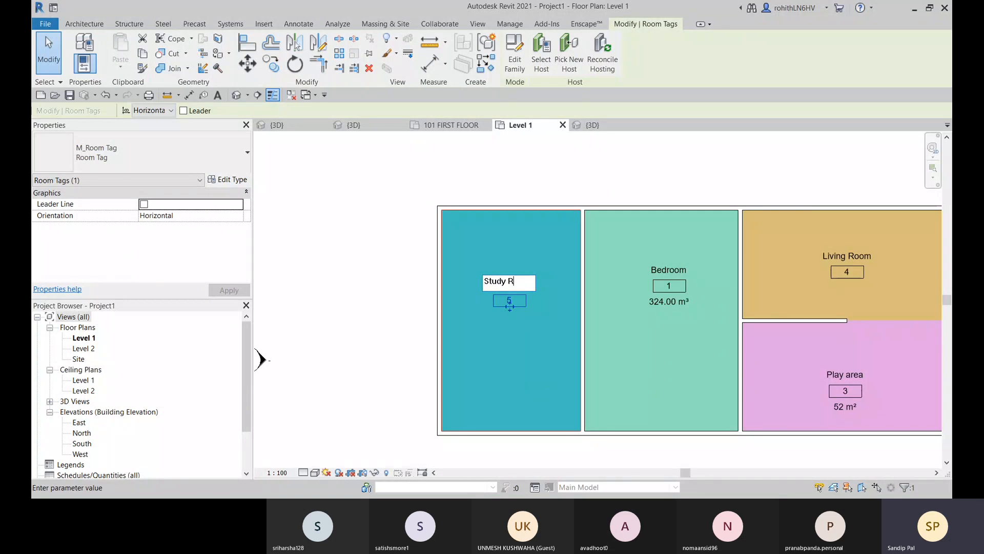
text(oom)
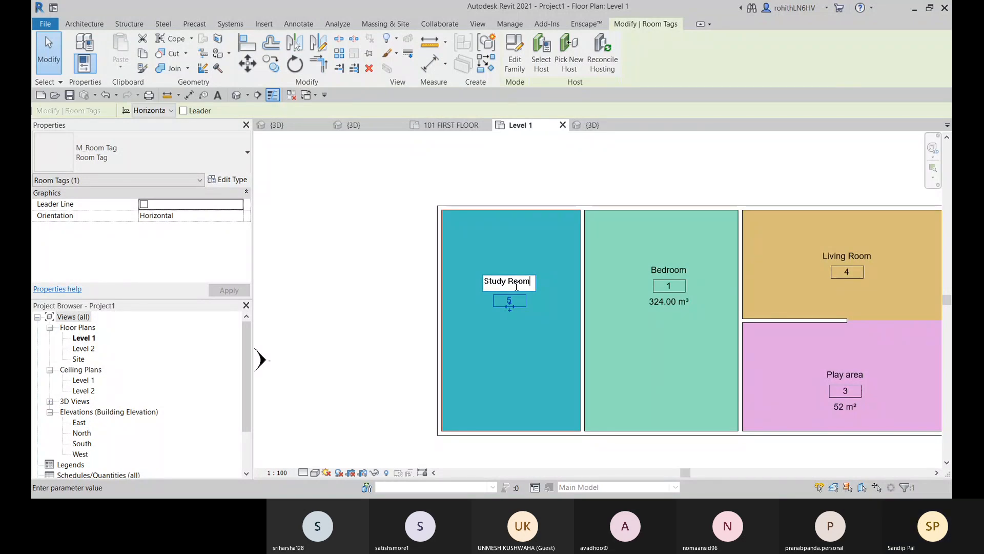
key(Return)
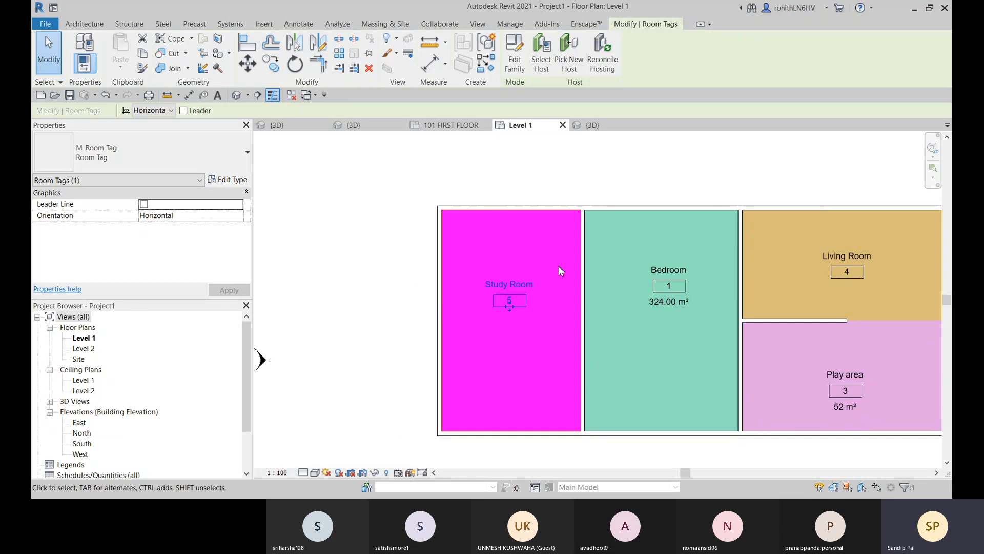
click(527, 171)
Review the entries of the rooms' Name color scheme, close it, and compare the legend with the colored plan.
click(651, 82)
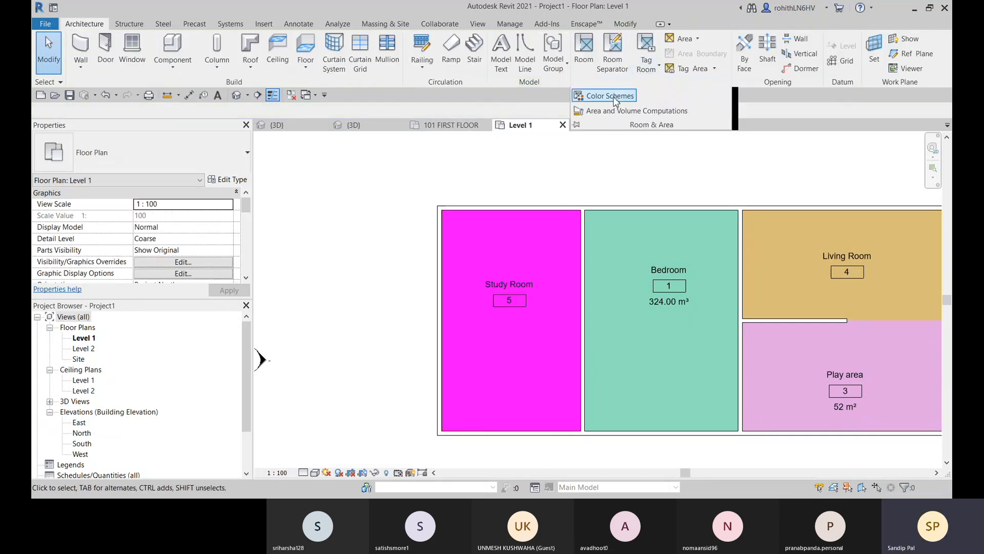
click(611, 96)
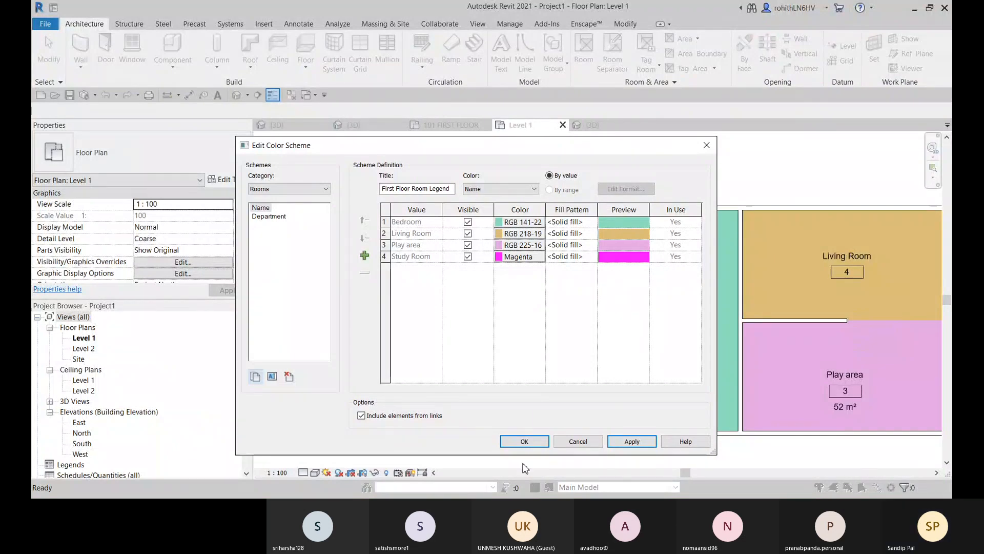
click(519, 441)
scroll(509, 375, down, 3)
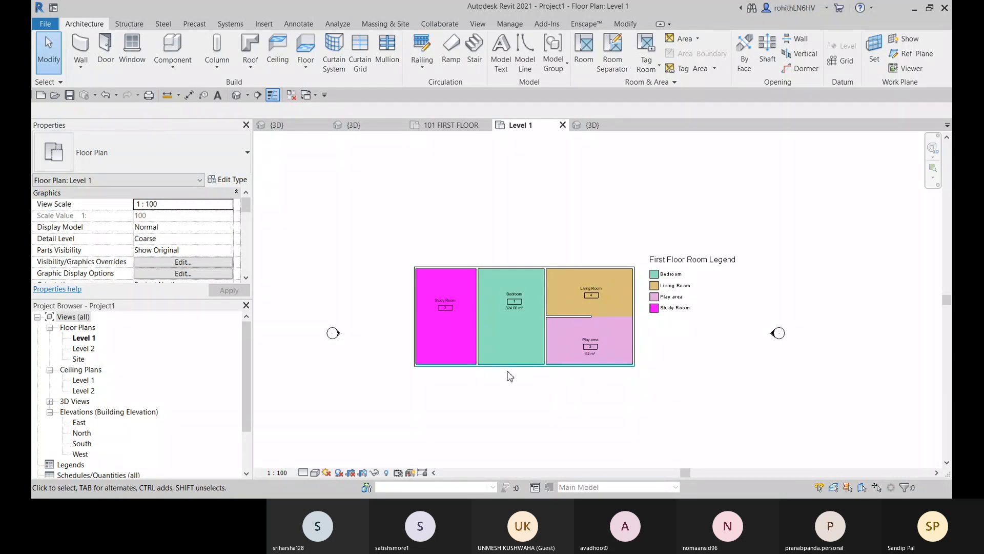
middle_drag(597, 408, 613, 409)
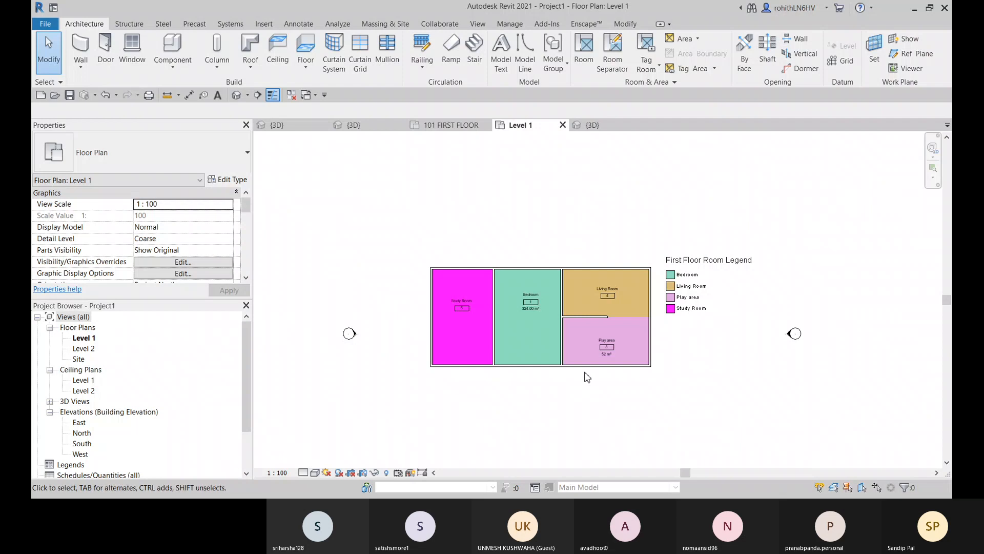
scroll(588, 378, up, 2)
middle_drag(388, 314, 419, 315)
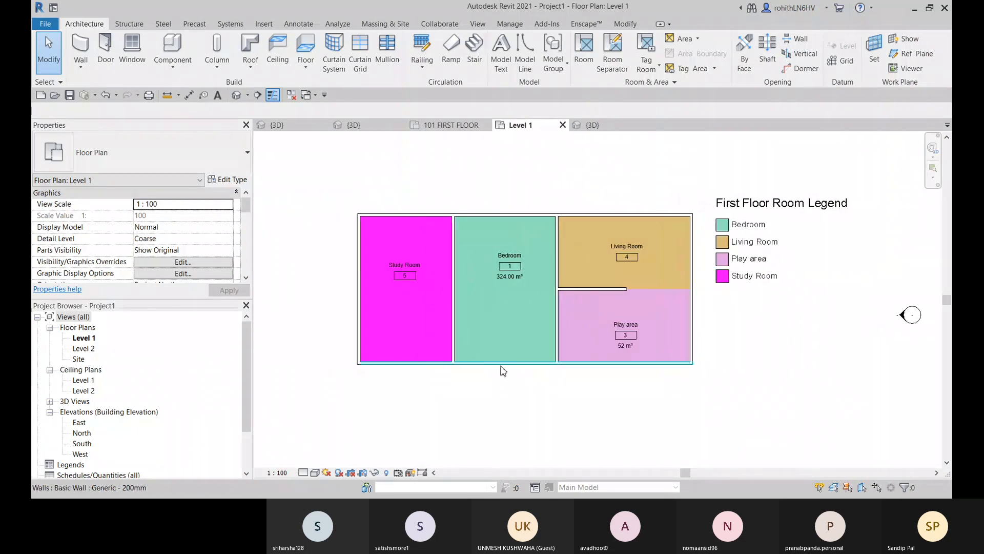
Delete the Study Room, Bedroom, Play area and Living Room from the Level 1 plan.
click(406, 301)
key(Delete)
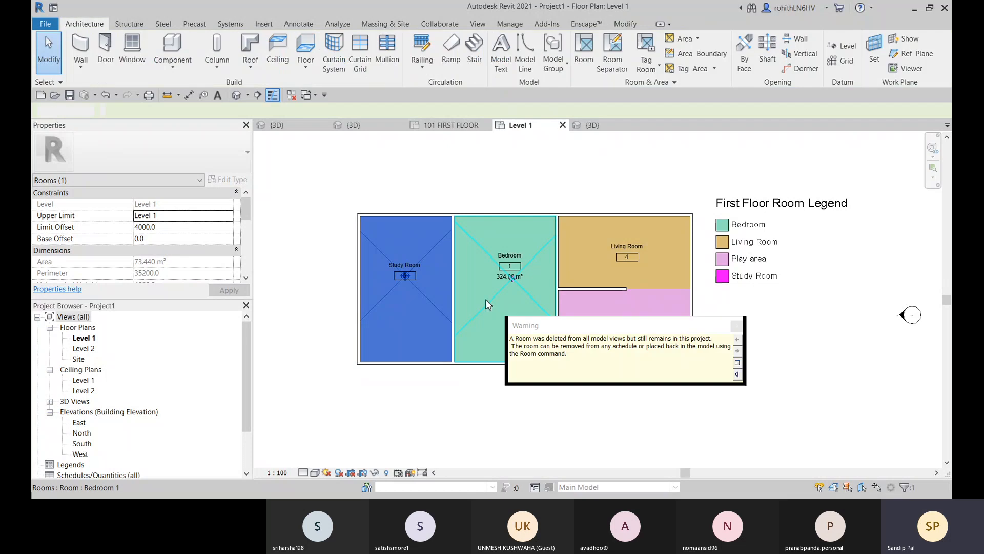
click(520, 291)
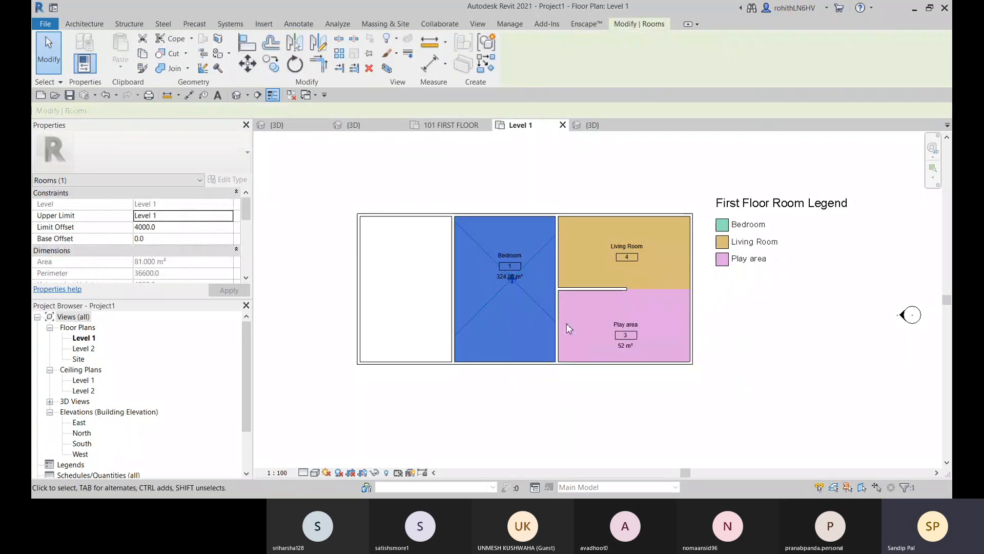
key(Delete)
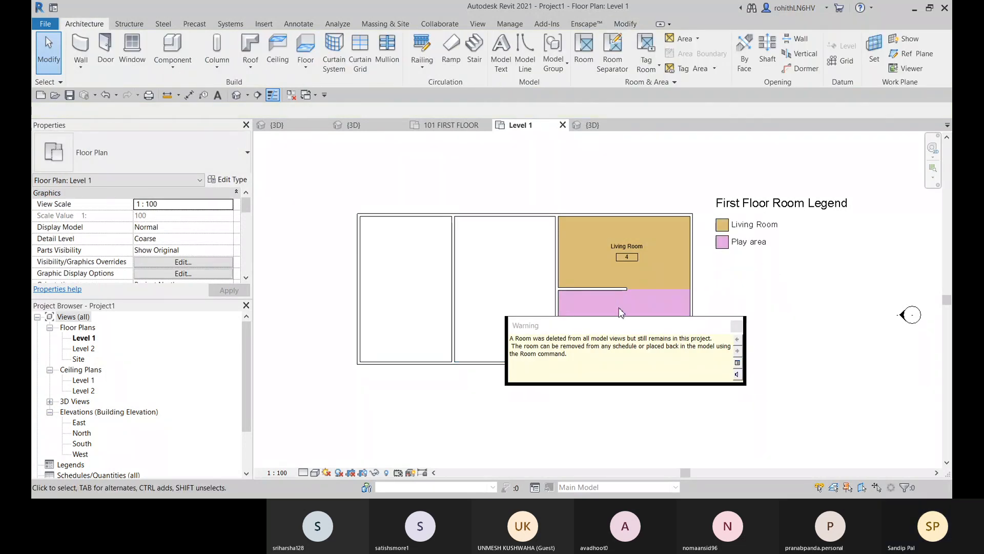
click(601, 306)
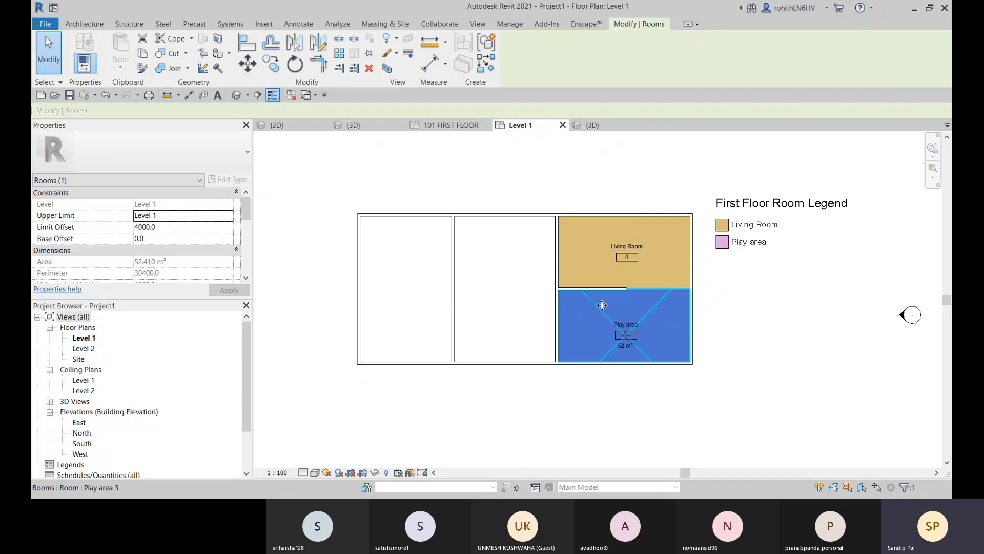
key(Delete)
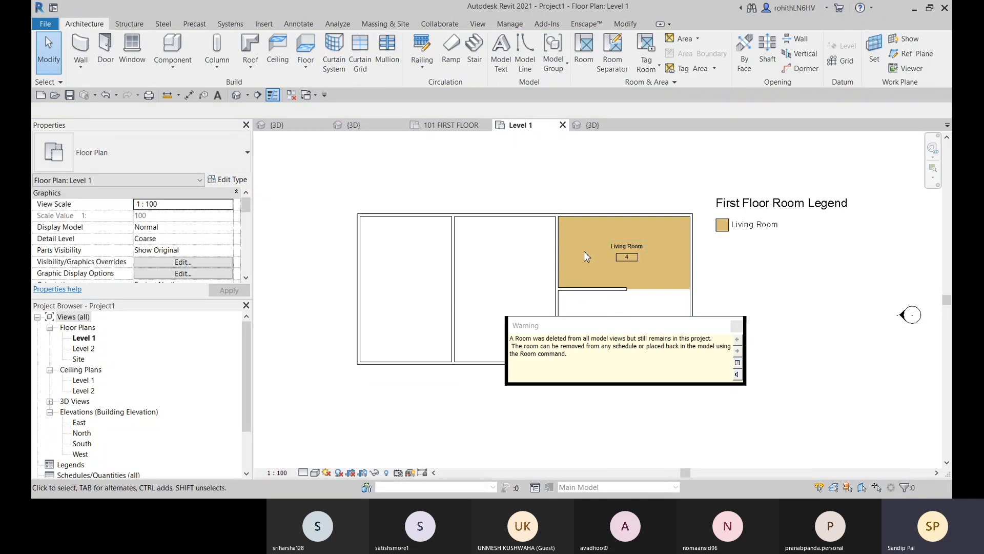
click(613, 270)
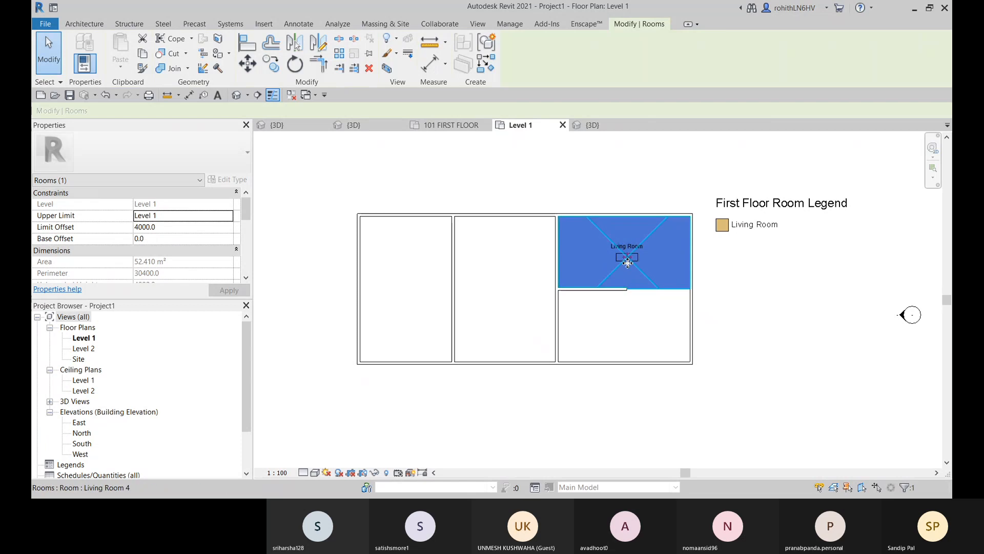
key(Delete)
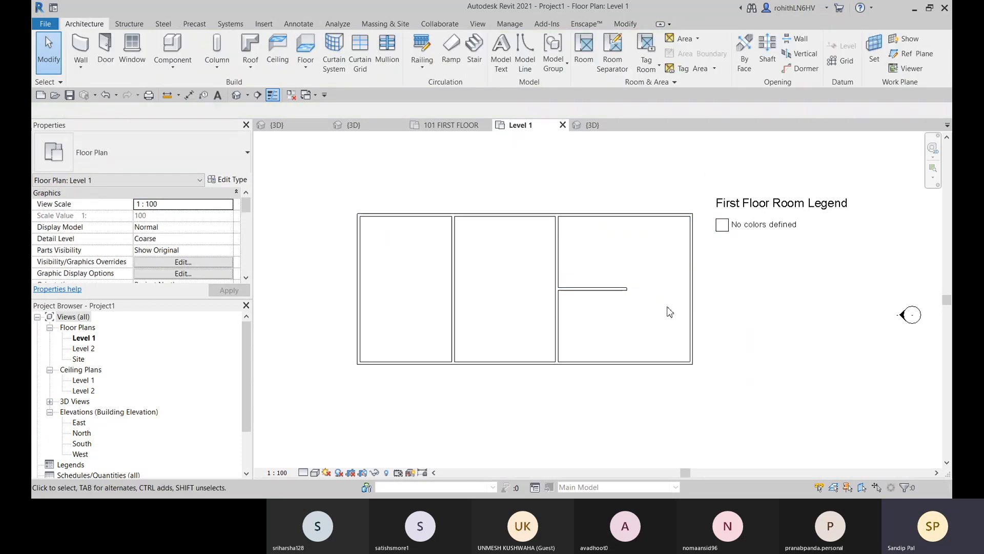
Try to tag all untagged objects in the current view using only the Room Tags category.
click(659, 71)
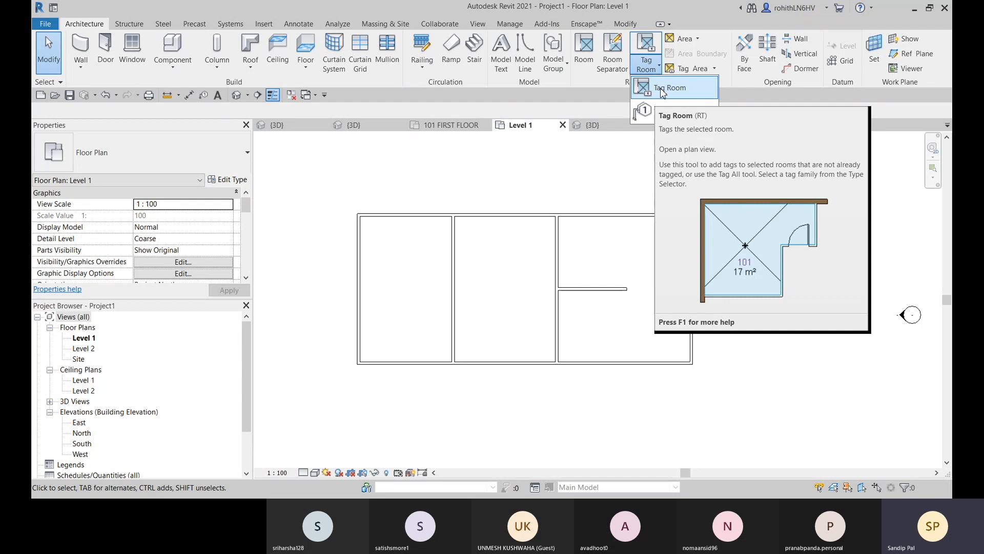
click(658, 113)
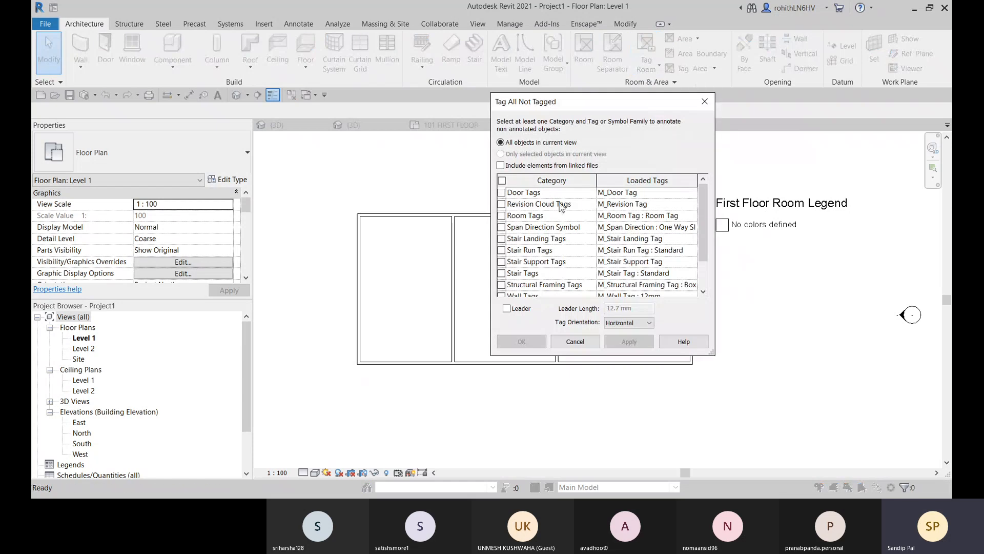
click(505, 217)
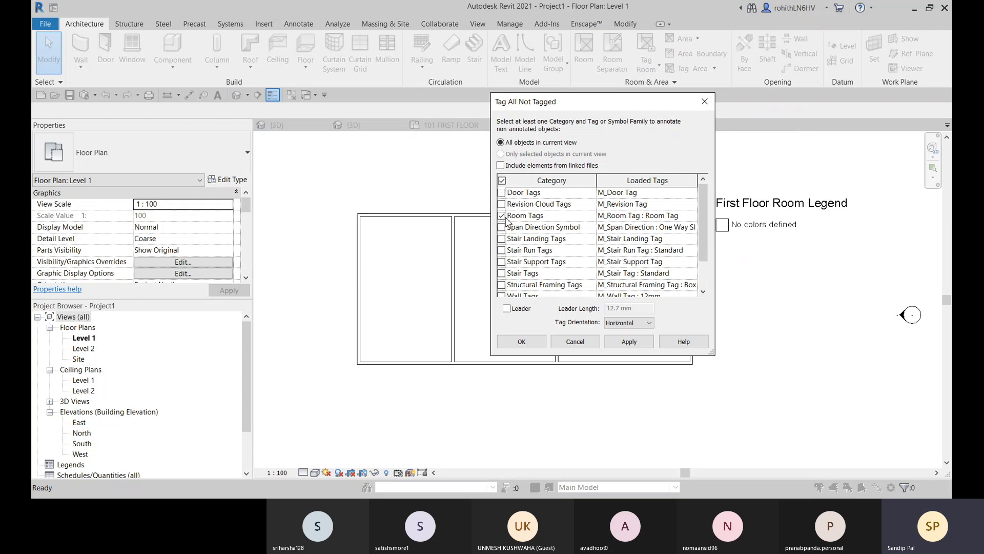
click(521, 342)
middle_drag(505, 359, 496, 355)
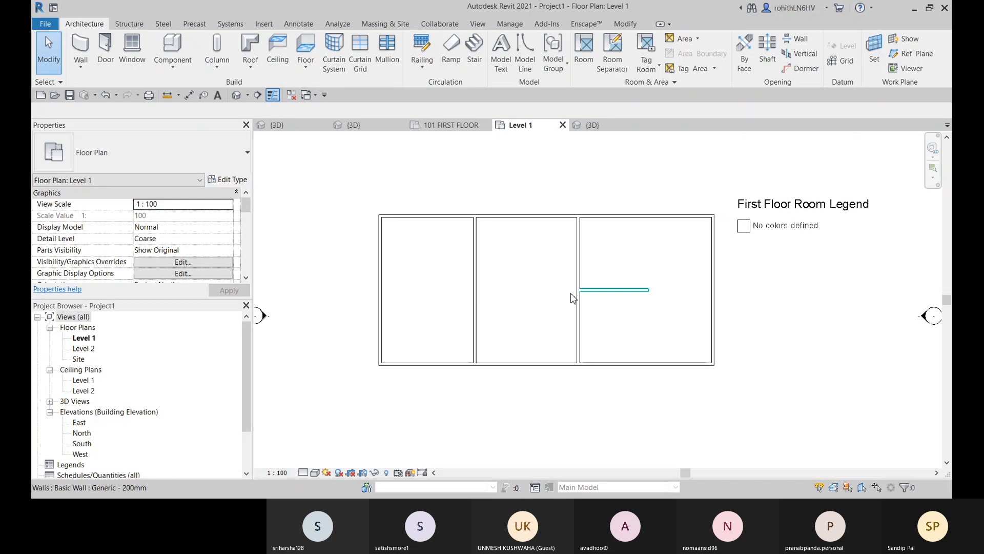
Place new rooms in all four spaces, tagging only the leftmost and turning off Tag on Placement for the other three.
click(583, 52)
click(429, 281)
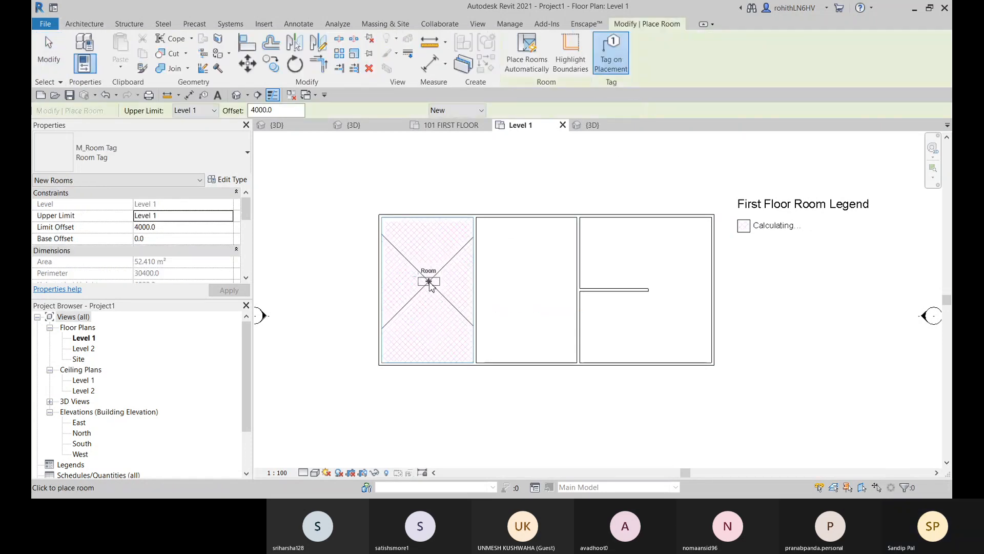
click(617, 65)
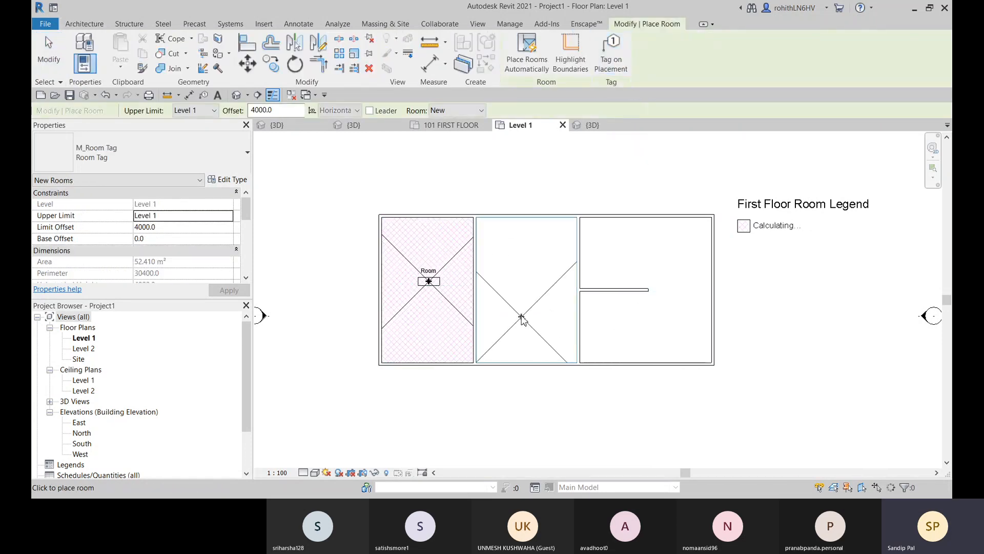
click(523, 291)
click(643, 277)
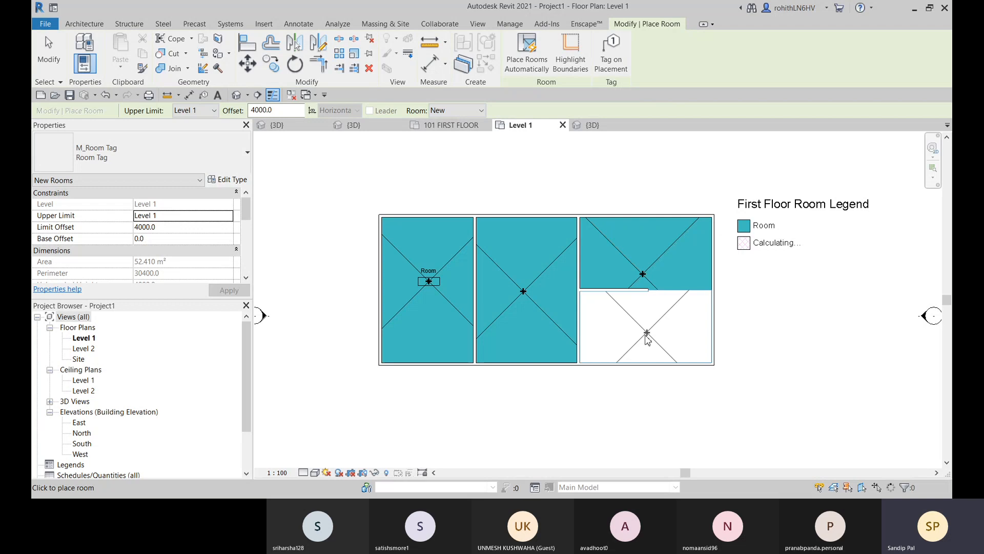
click(645, 335)
key(Escape)
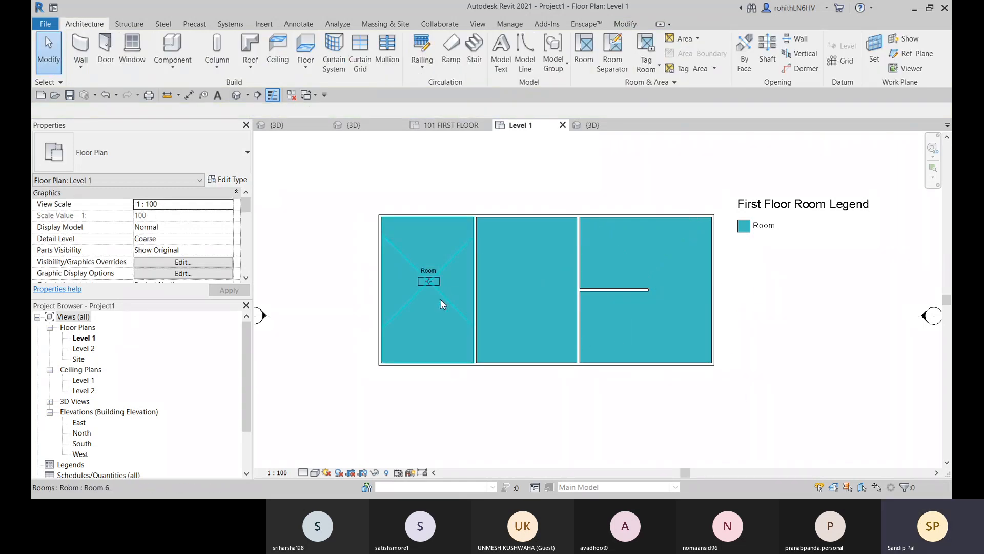
Delete the leftmost room's tag while keeping the room, and dismiss the warning.
click(436, 271)
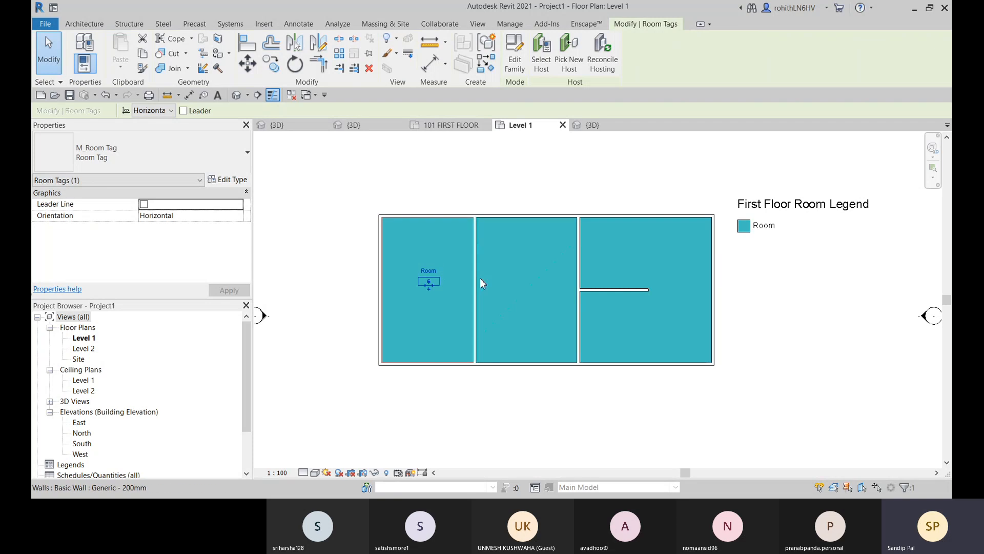
key(Delete)
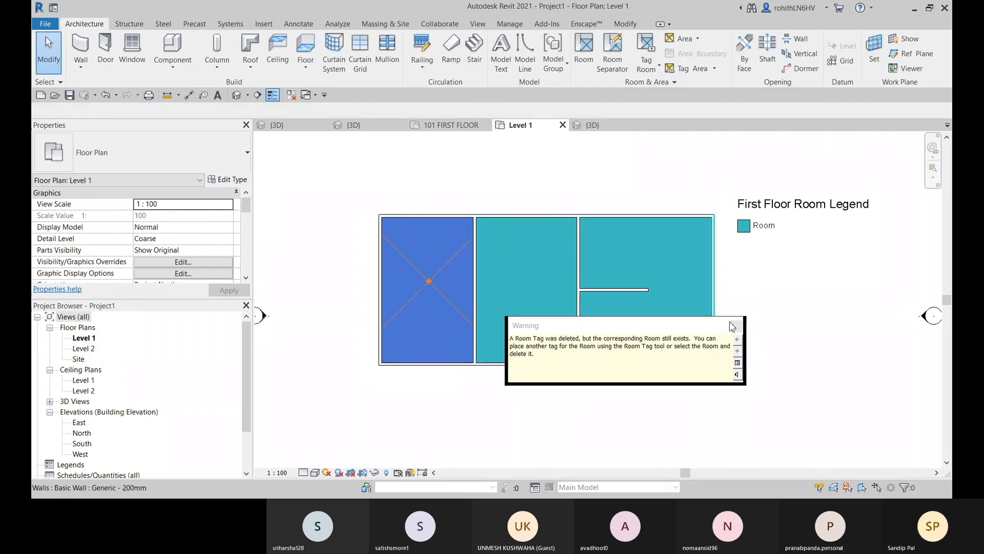
click(786, 325)
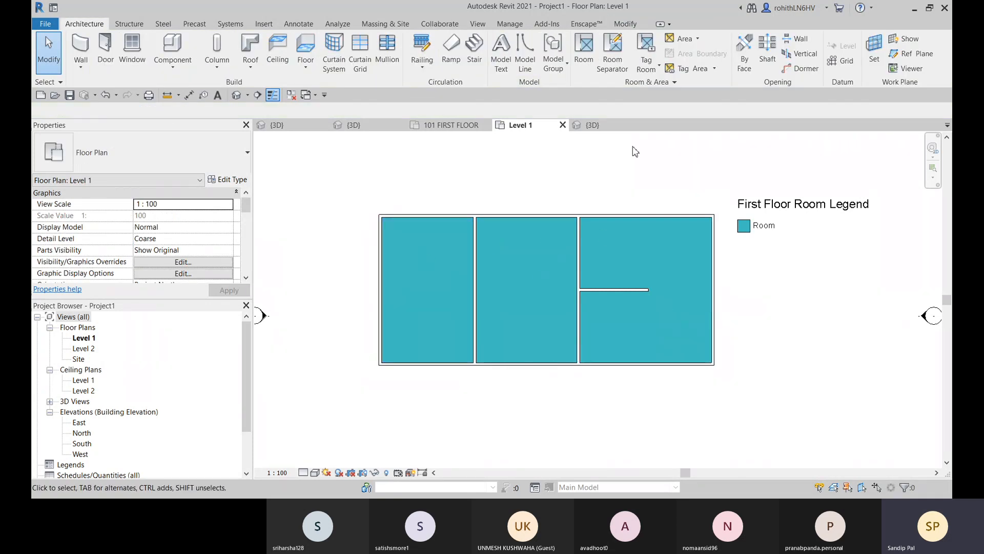
Tag all untagged rooms in the current view with the M_Room Tag family.
click(659, 66)
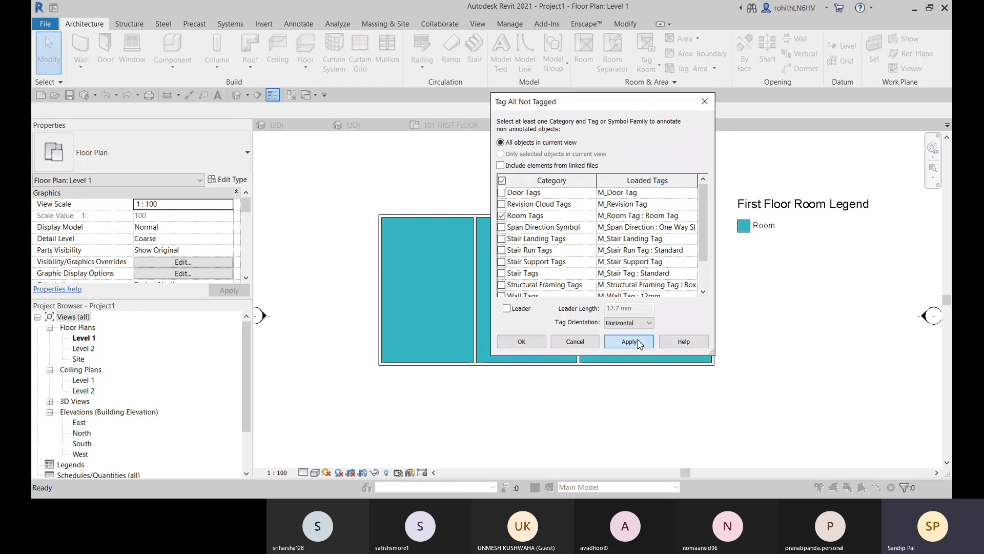
click(629, 341)
click(521, 341)
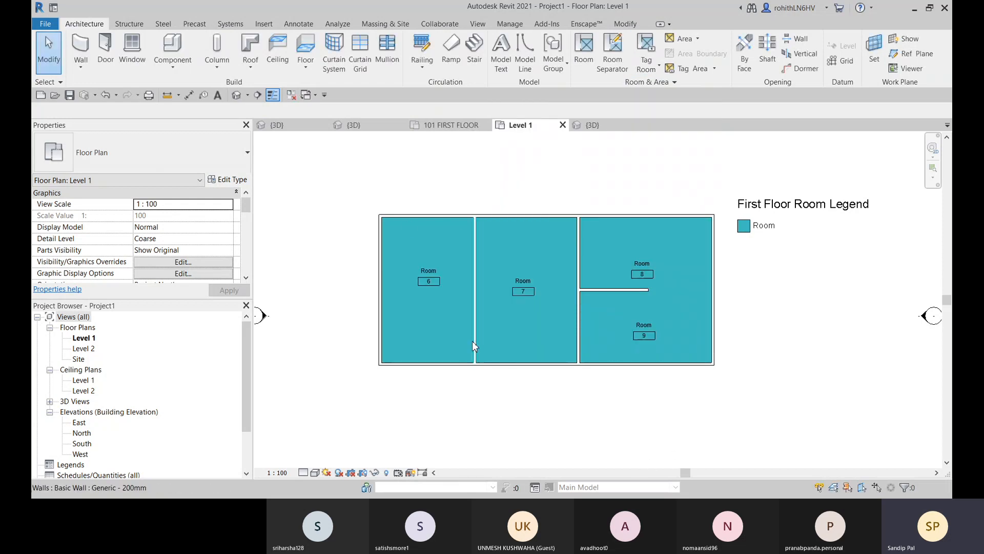
Rename the leftmost room as Study Room through its room tag.
click(432, 271)
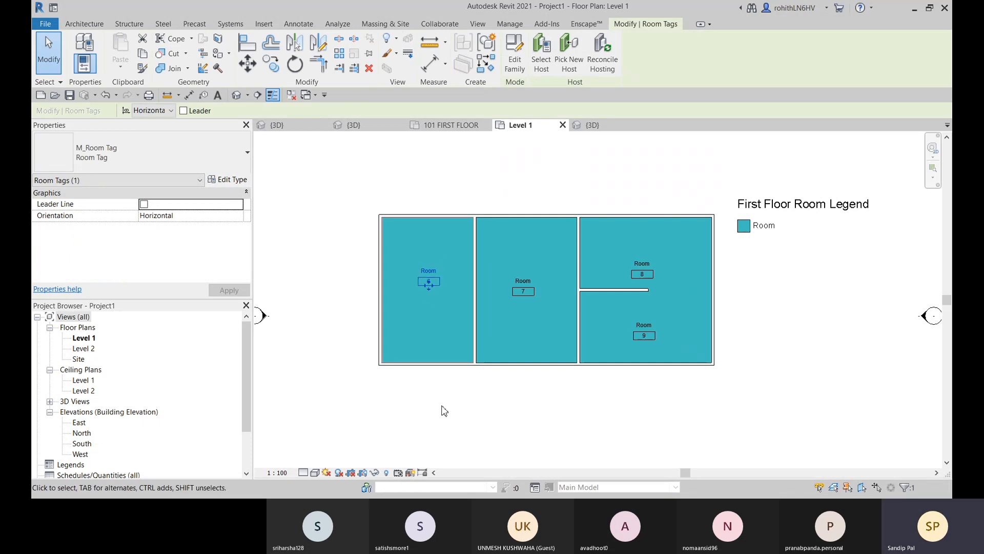
click(434, 271)
text(S)
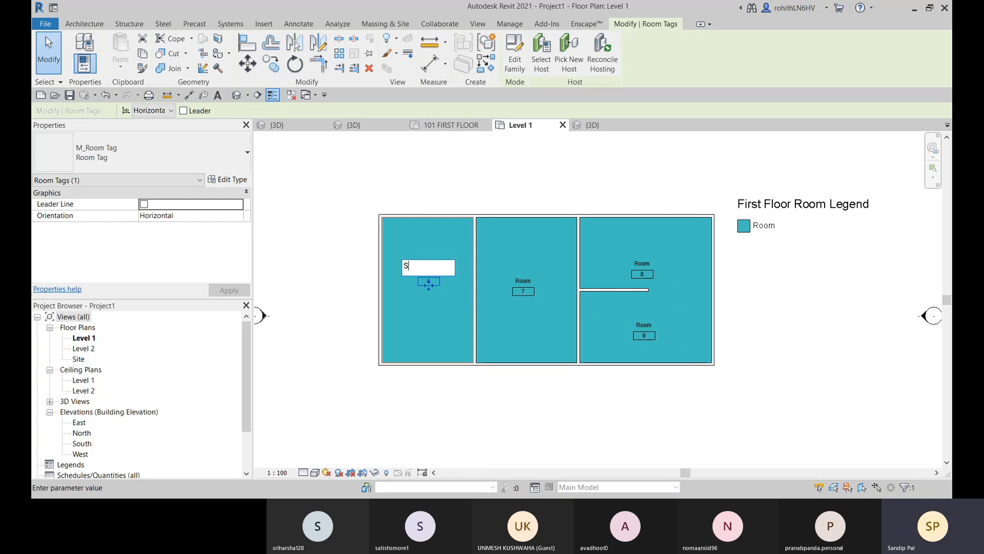
text(tudy Room)
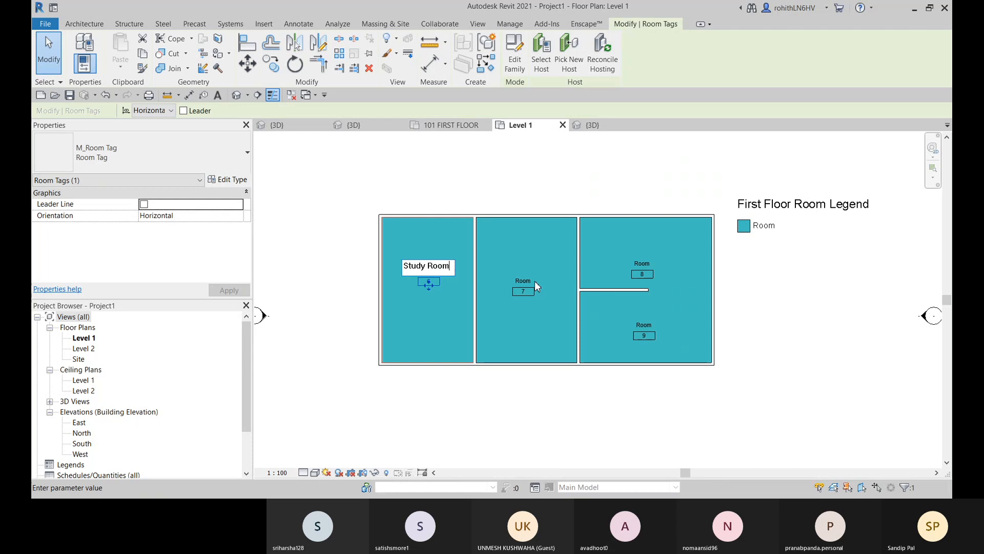
key(Return)
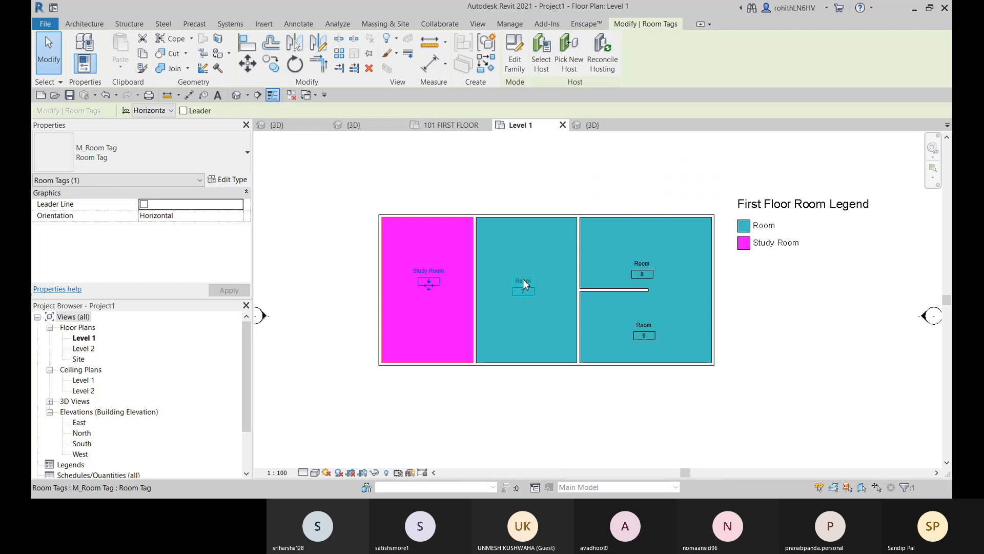
Rename the middle room, number 7, as Bedroom through its room tag.
click(524, 279)
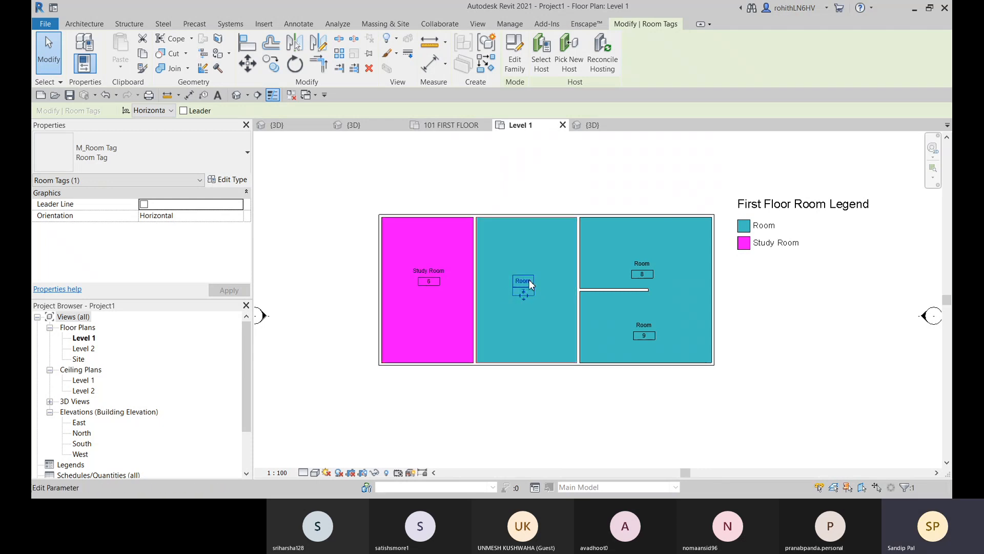
click(525, 280)
text(B)
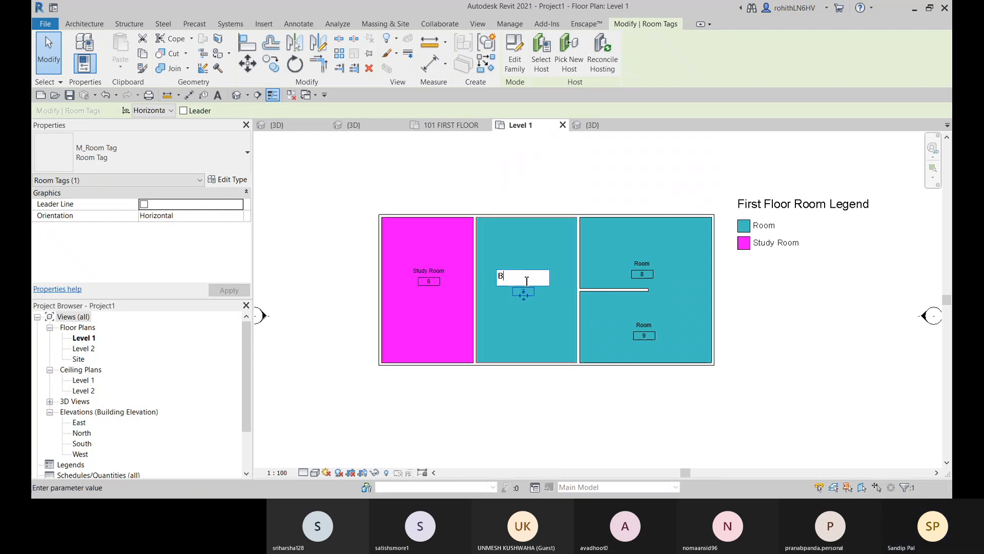
text(edroom)
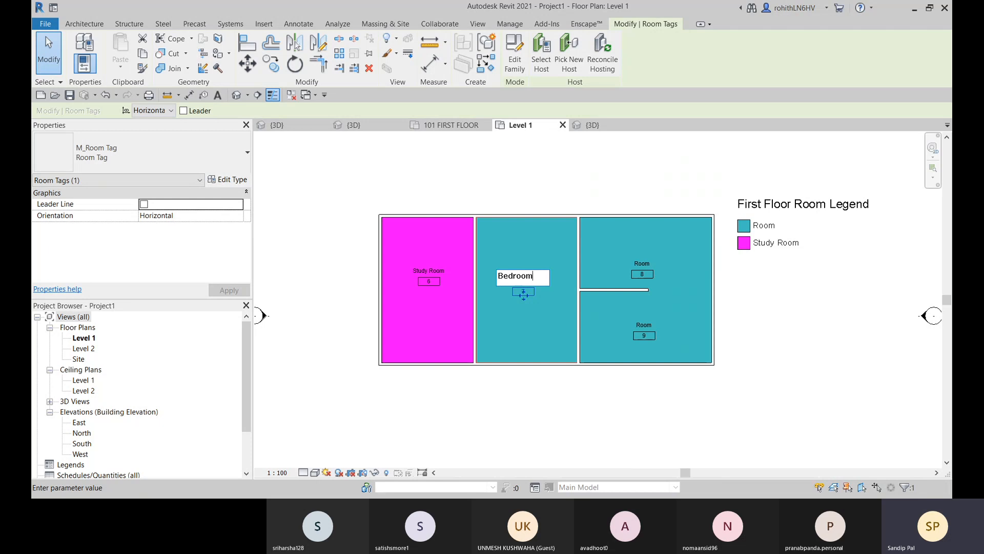
key(Return)
Rename the upper-right room of the plan, number 8, as Living Room through its room tag.
click(642, 263)
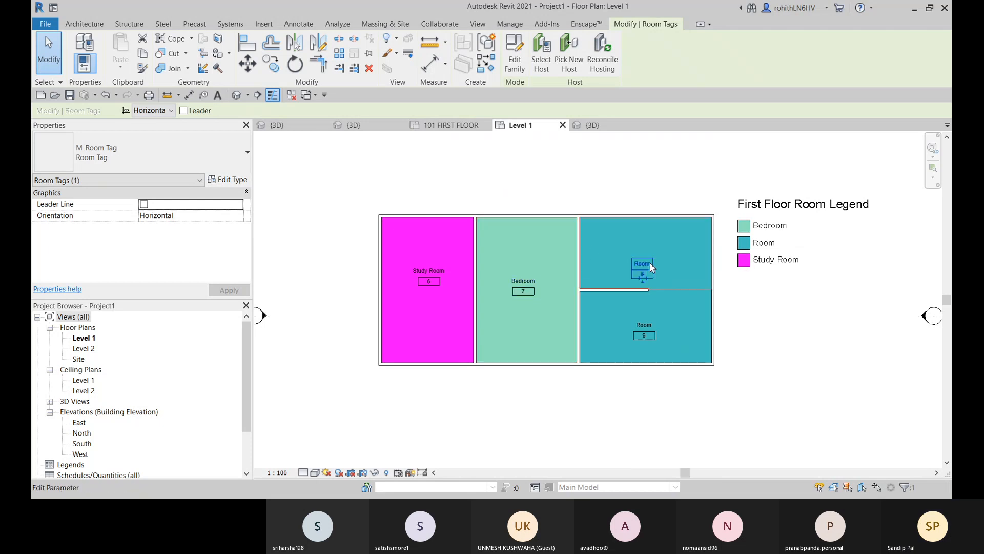
click(649, 263)
text(Li)
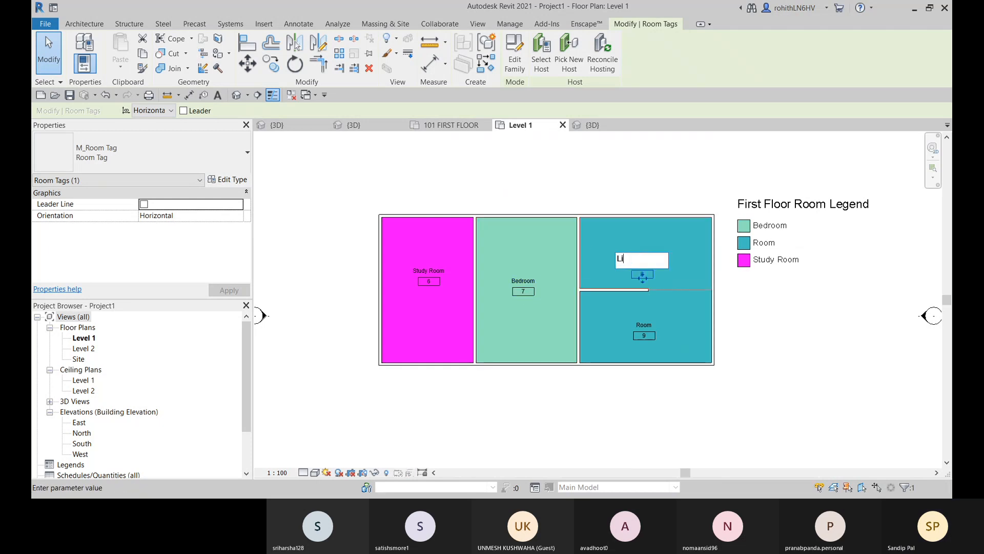
text(vin)
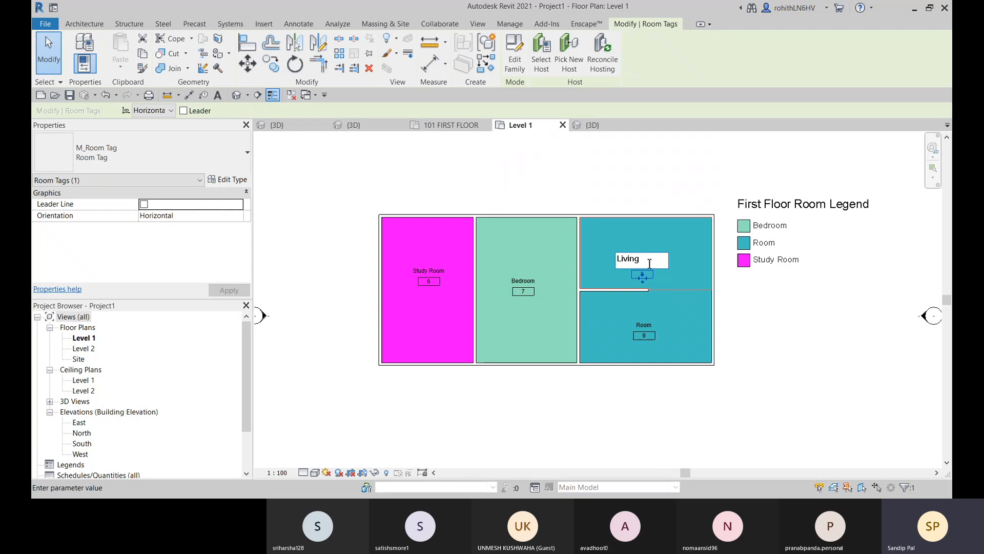
text(g)
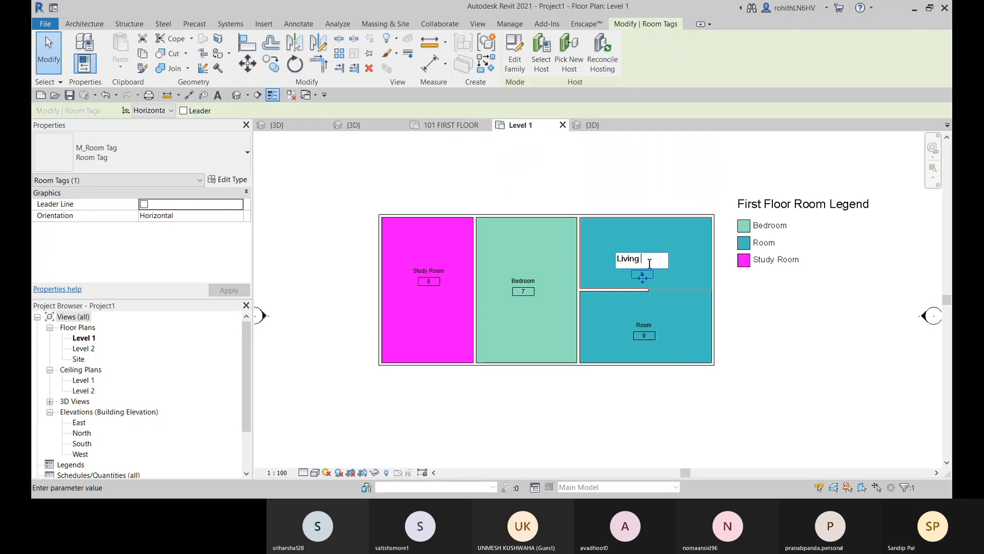
text( Room)
key(Return)
Rename the lower-right room of the plan, number 9, as Play Area and clear the selection.
double_click(650, 322)
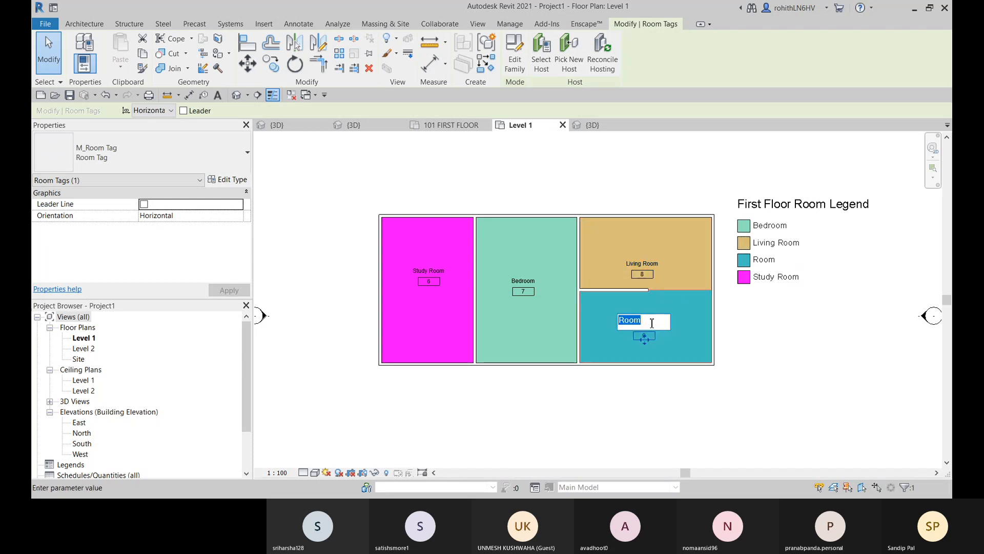
text(Play Area)
key(Return)
key(Escape)
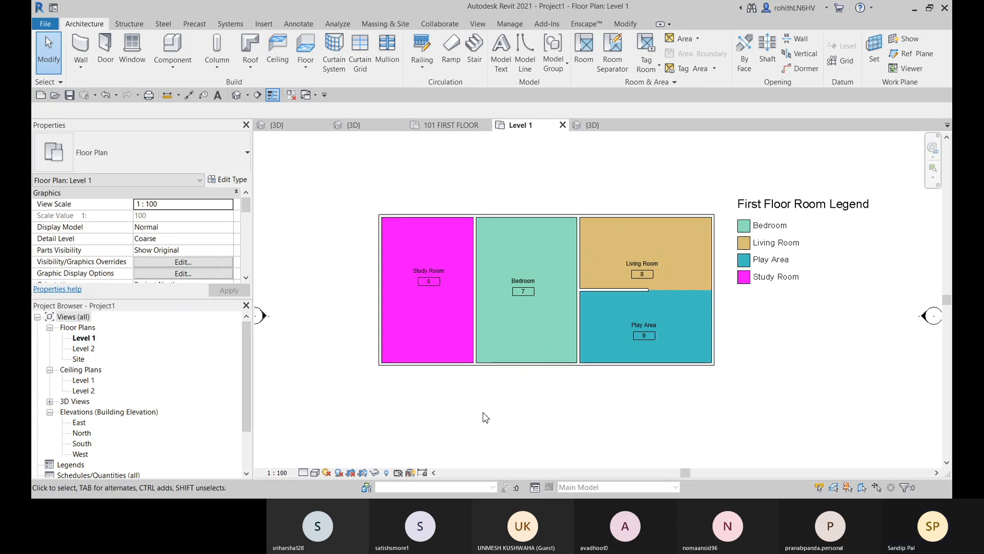
middle_drag(486, 418, 480, 411)
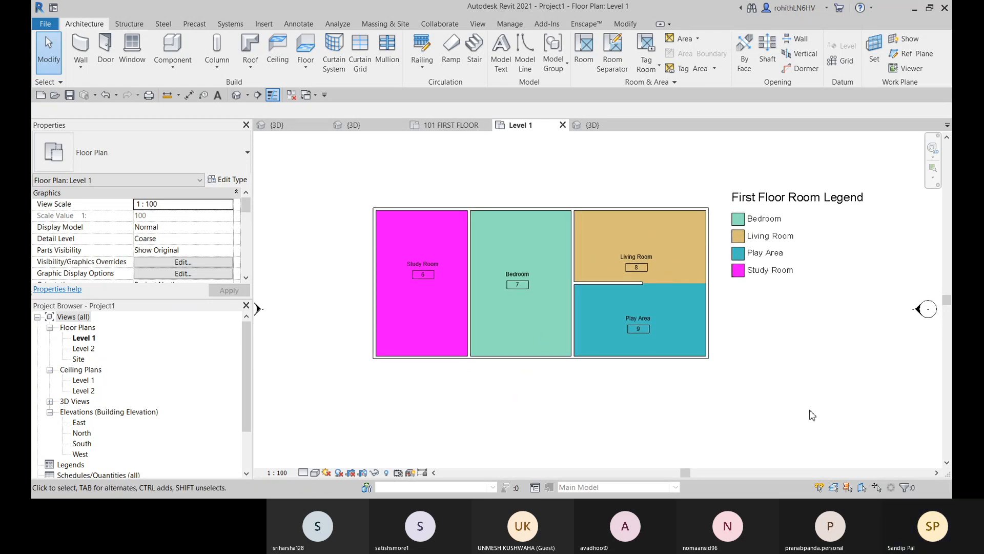